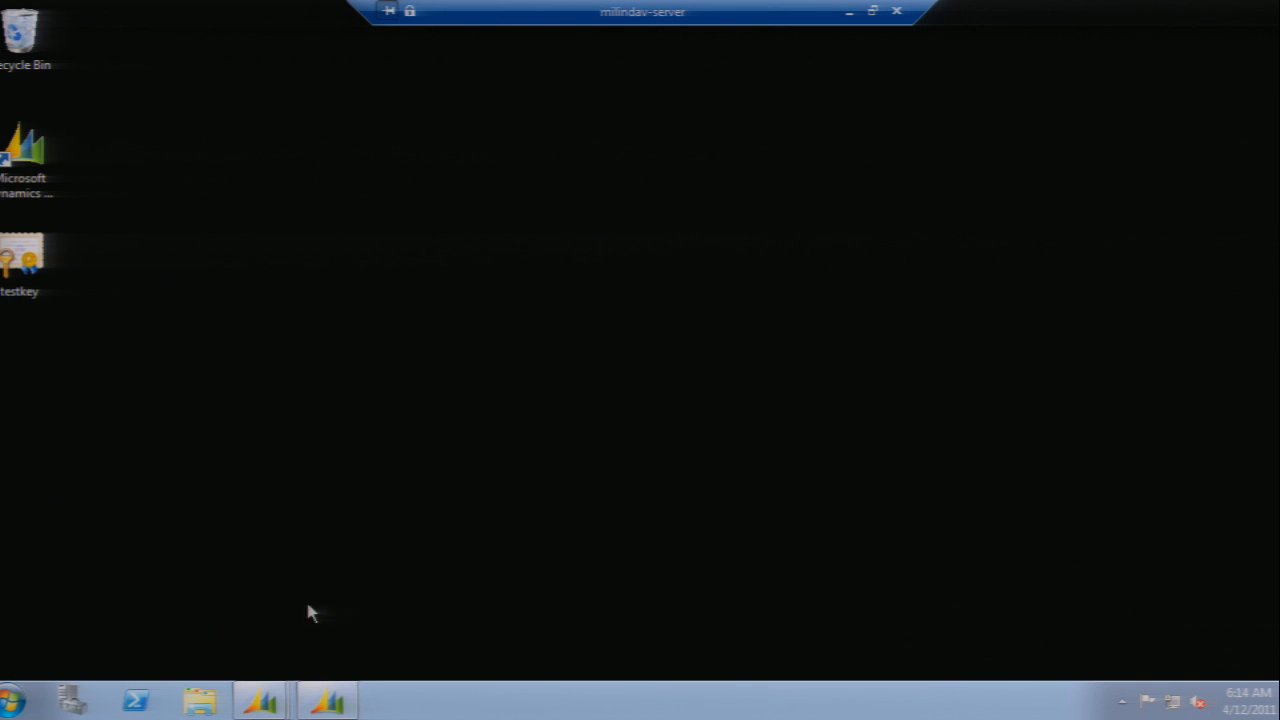
# Look at the Accounts payable area page in the Dynamics AX client, return to the Role center and minimise the client
pyautogui.click(260, 706)
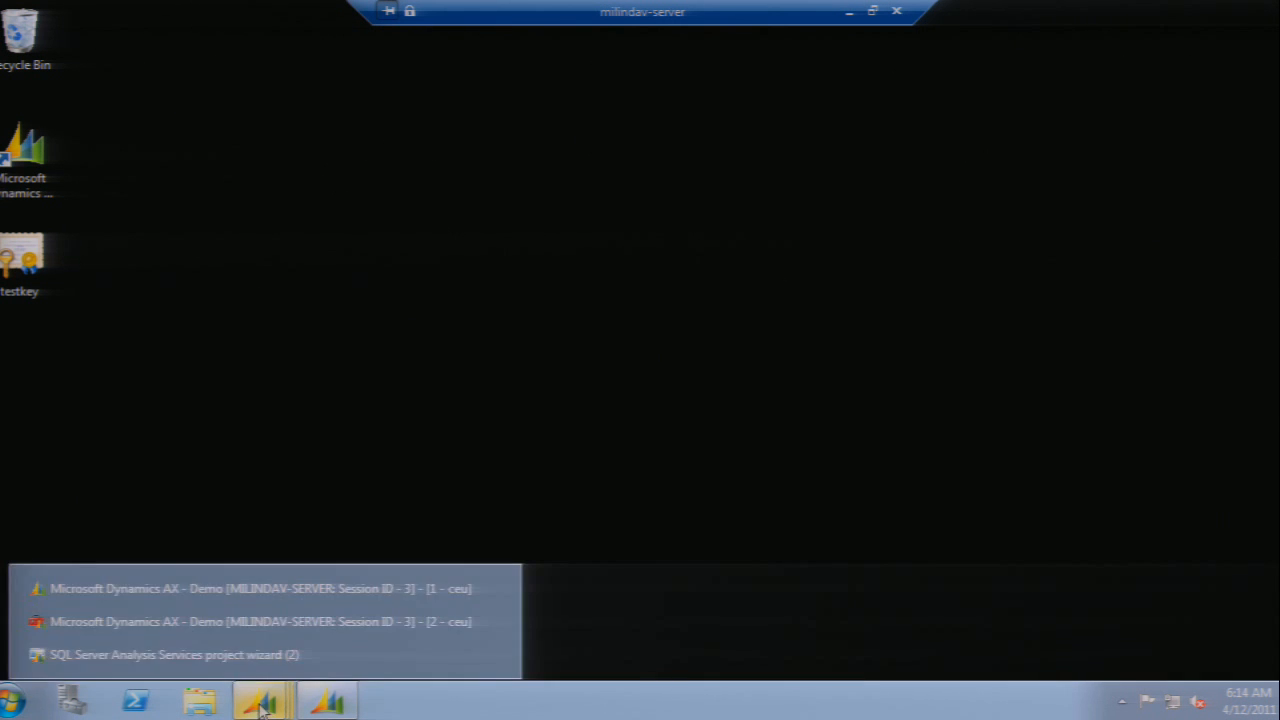
pyautogui.click(225, 588)
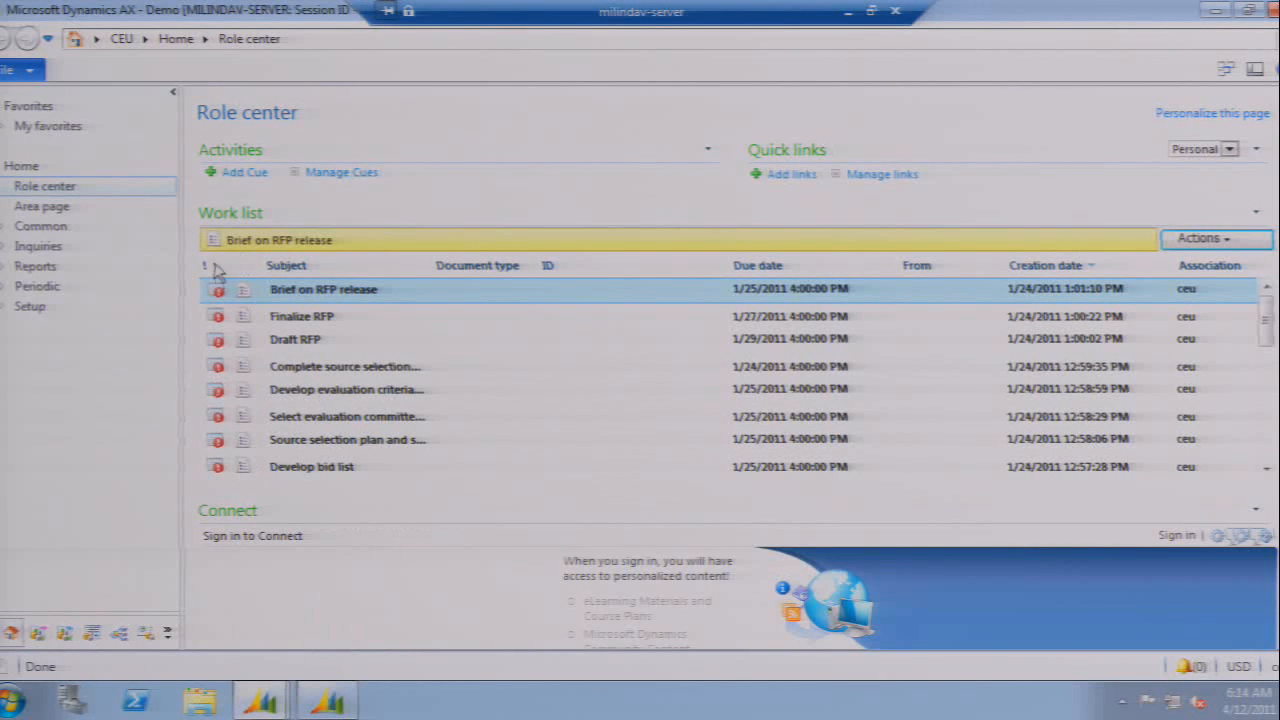
pyautogui.click(144, 39)
pyautogui.click(180, 84)
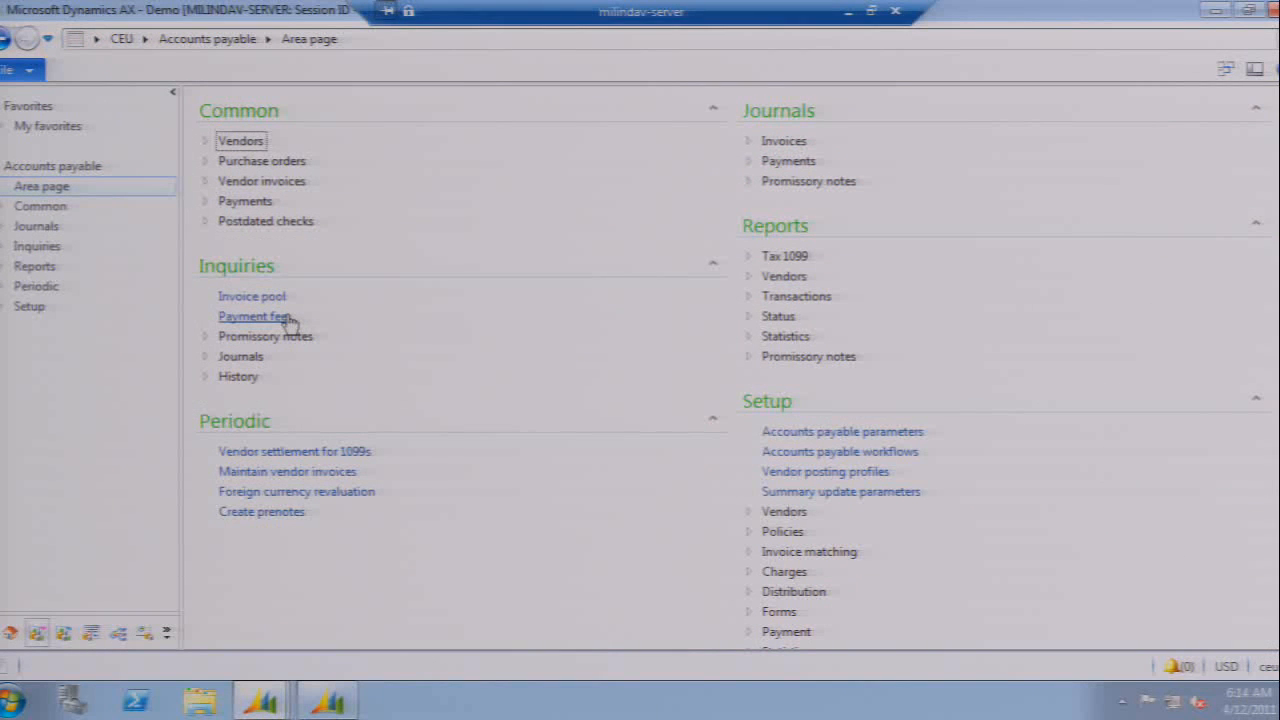
pyautogui.click(12, 636)
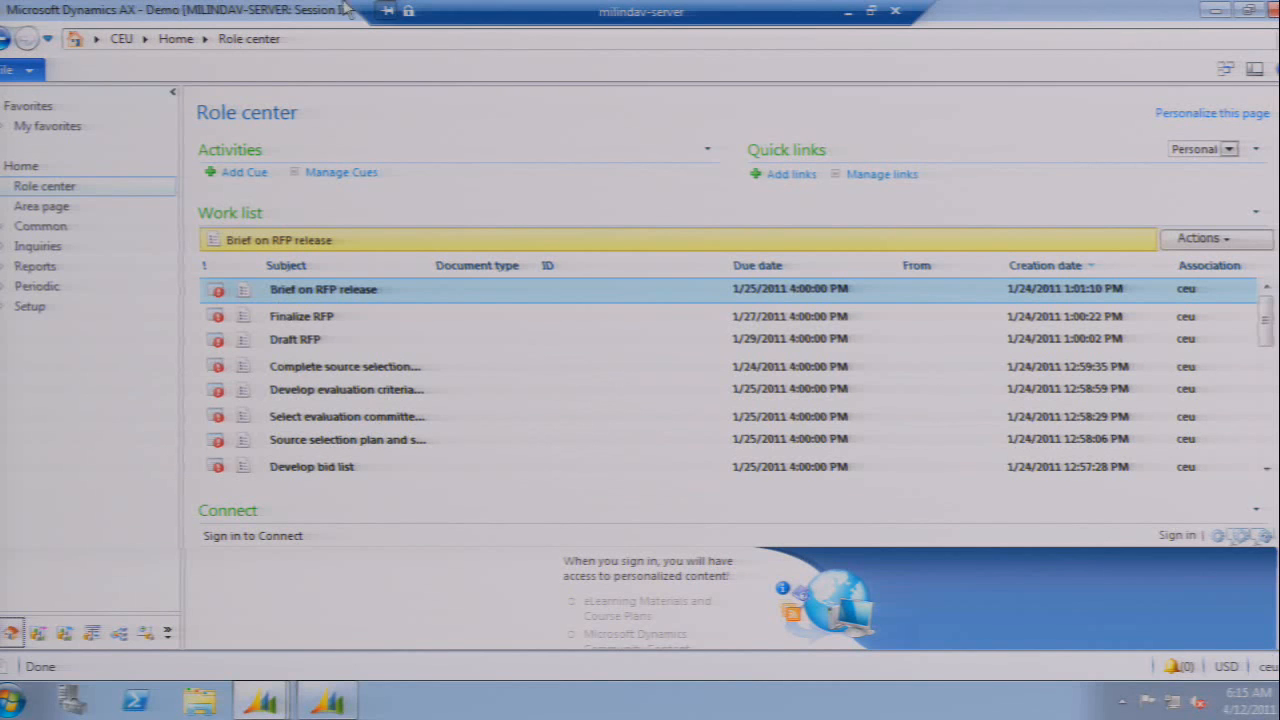
pyautogui.click(1225, 13)
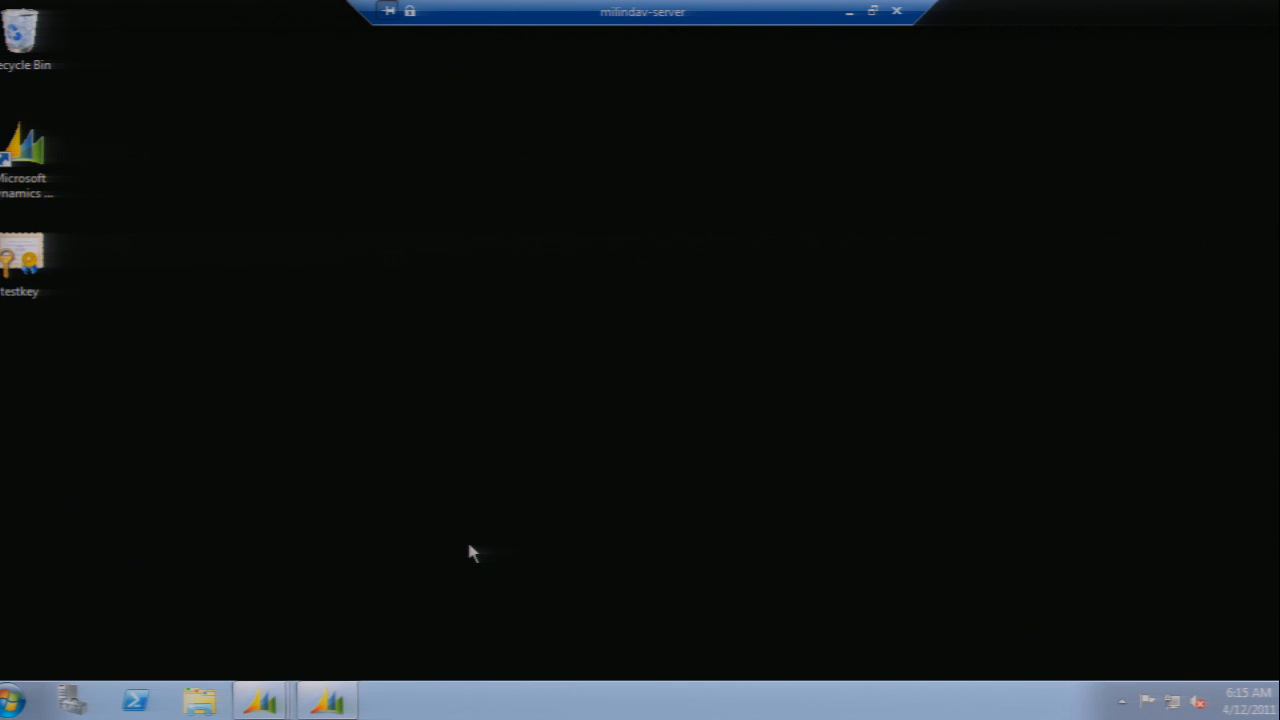
# In Microsoft Dynamics AX 2012 Setup, choose to add or modify components and select Analysis Services configuration for installation
pyautogui.click(333, 698)
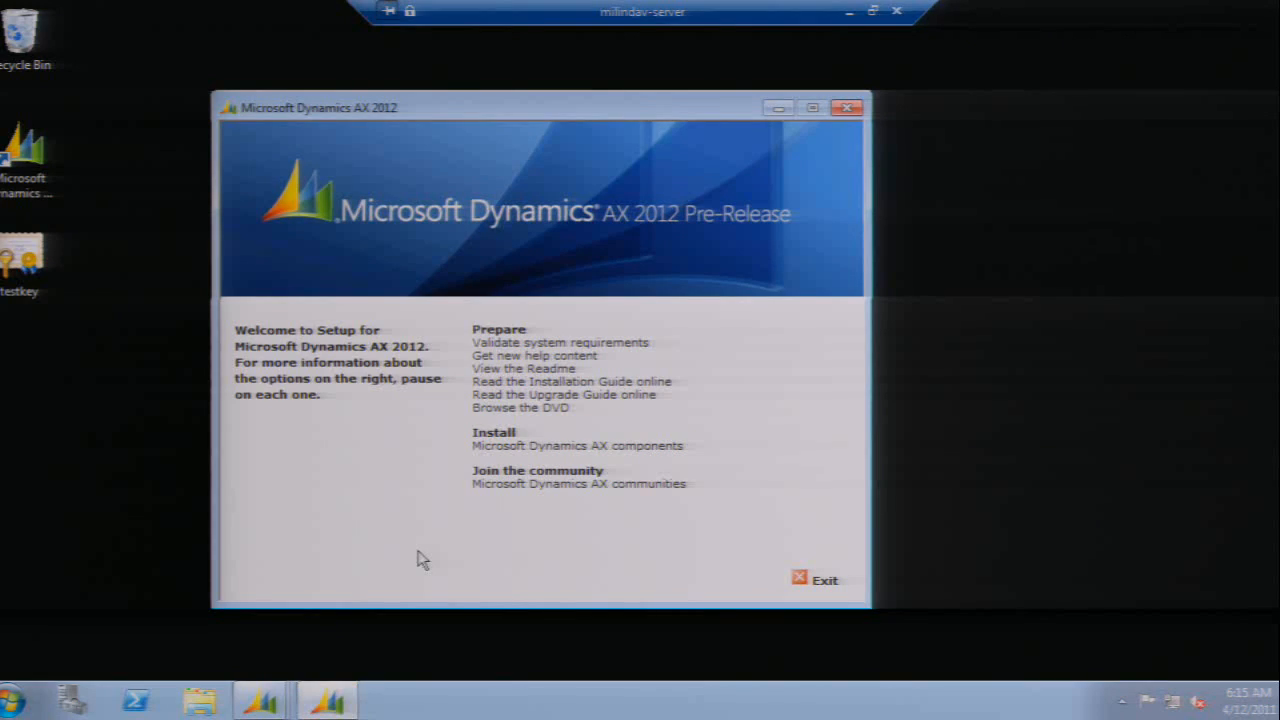
pyautogui.click(584, 450)
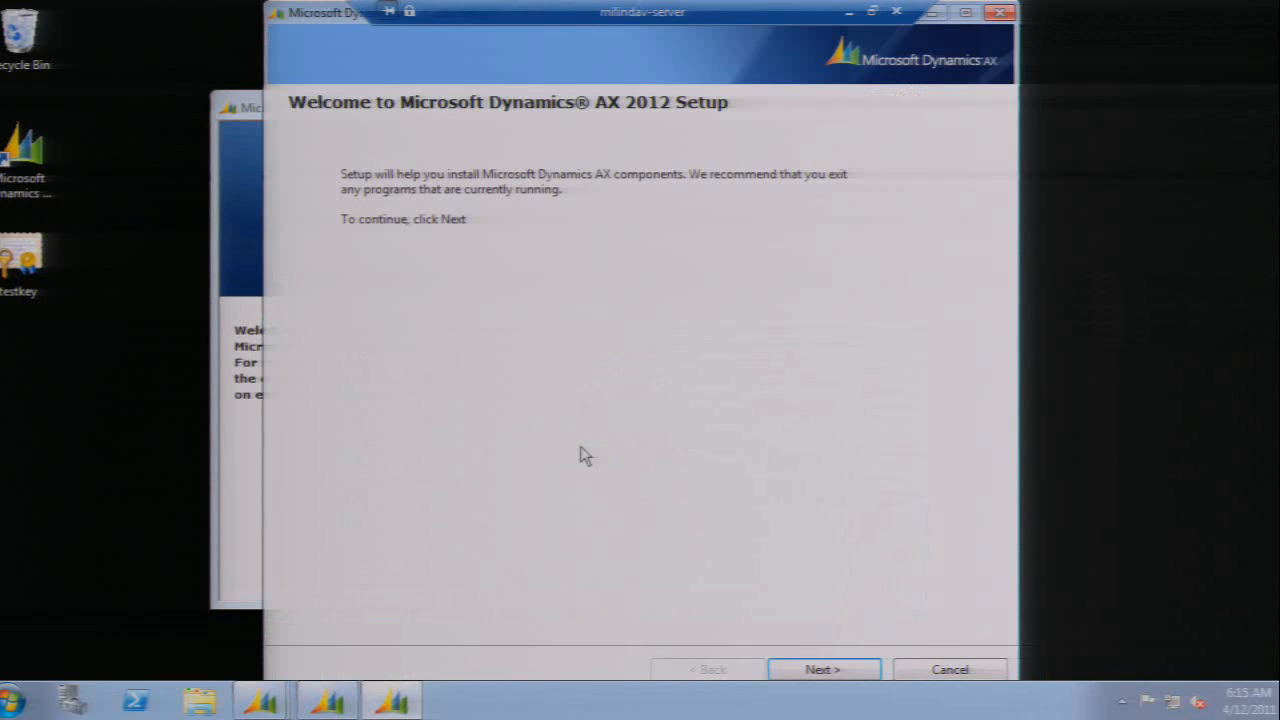
pyautogui.click(822, 670)
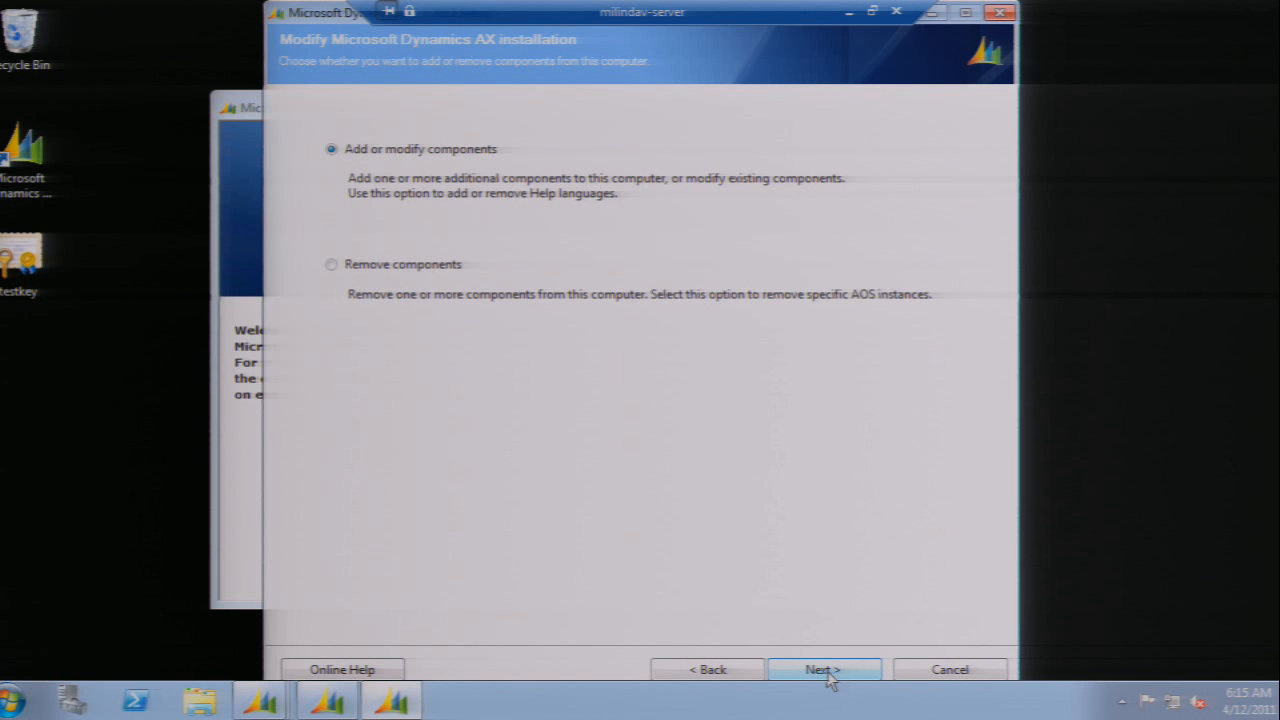
pyautogui.click(828, 676)
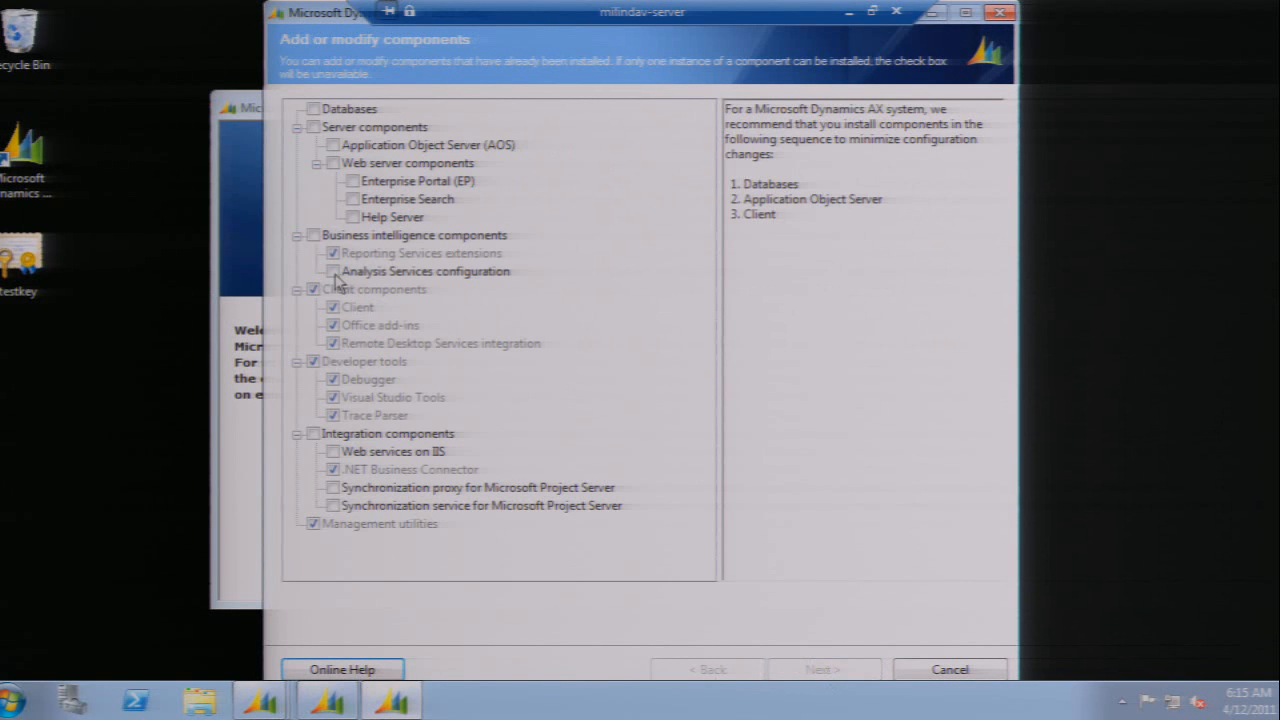
pyautogui.click(334, 273)
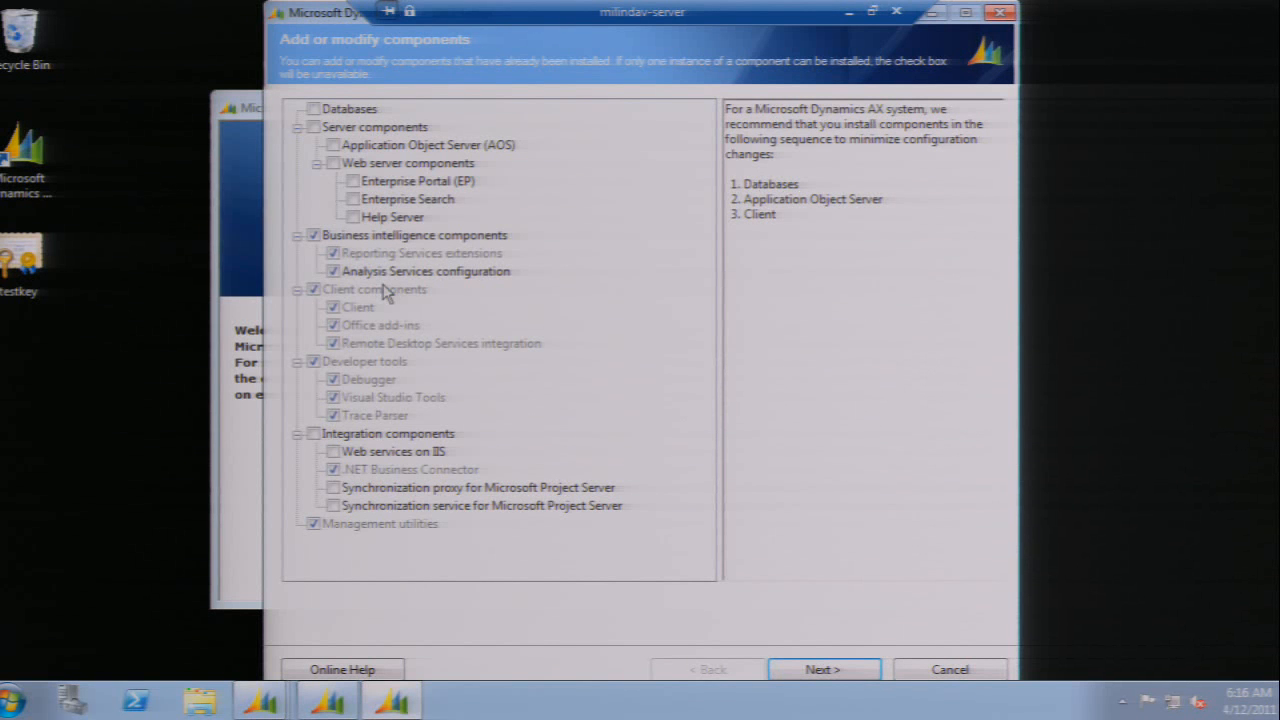
pyautogui.click(818, 668)
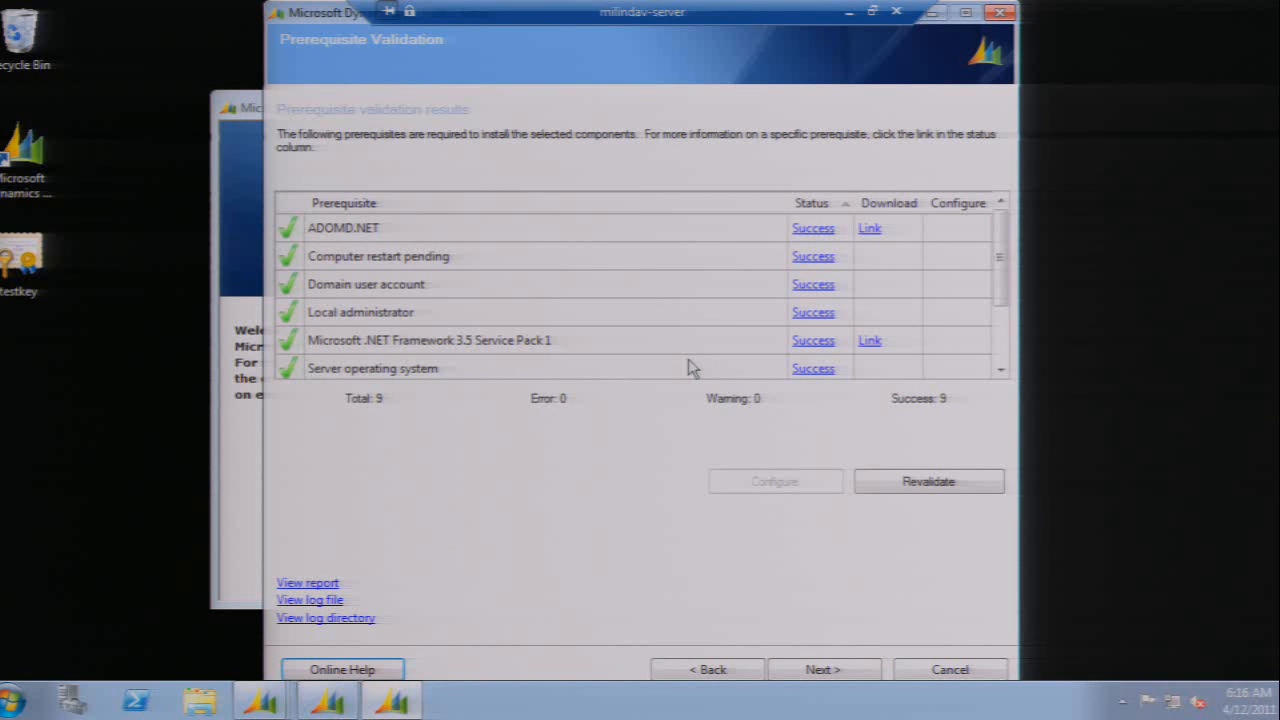
# Proceed past prerequisite validation and enter the password for the Business Connector proxy account
pyautogui.click(829, 676)
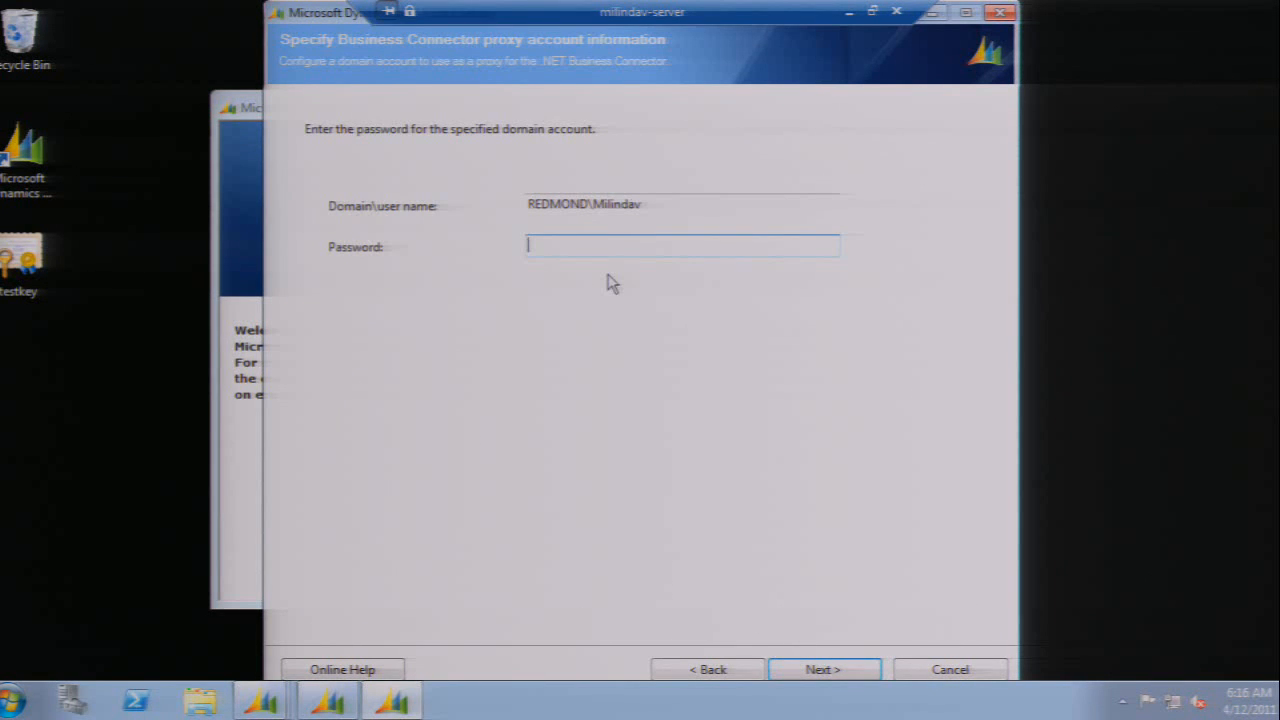
pyautogui.write('•••••••••••••')
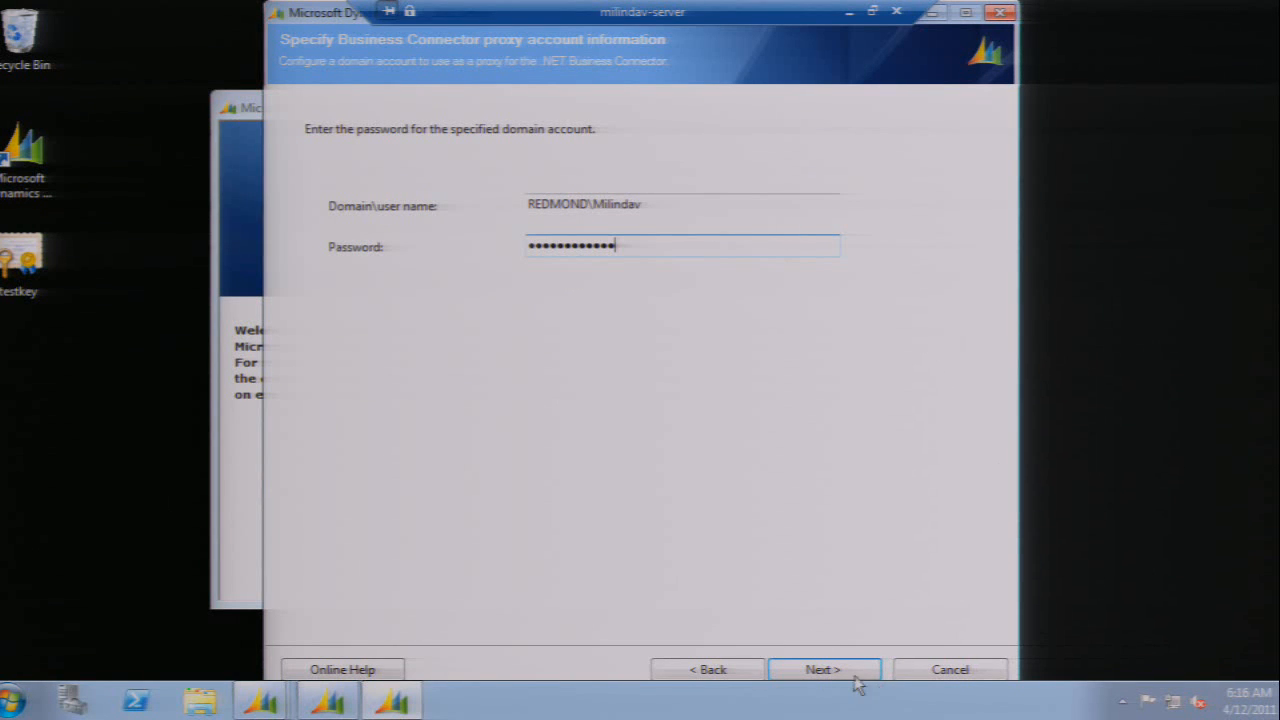
pyautogui.click(857, 681)
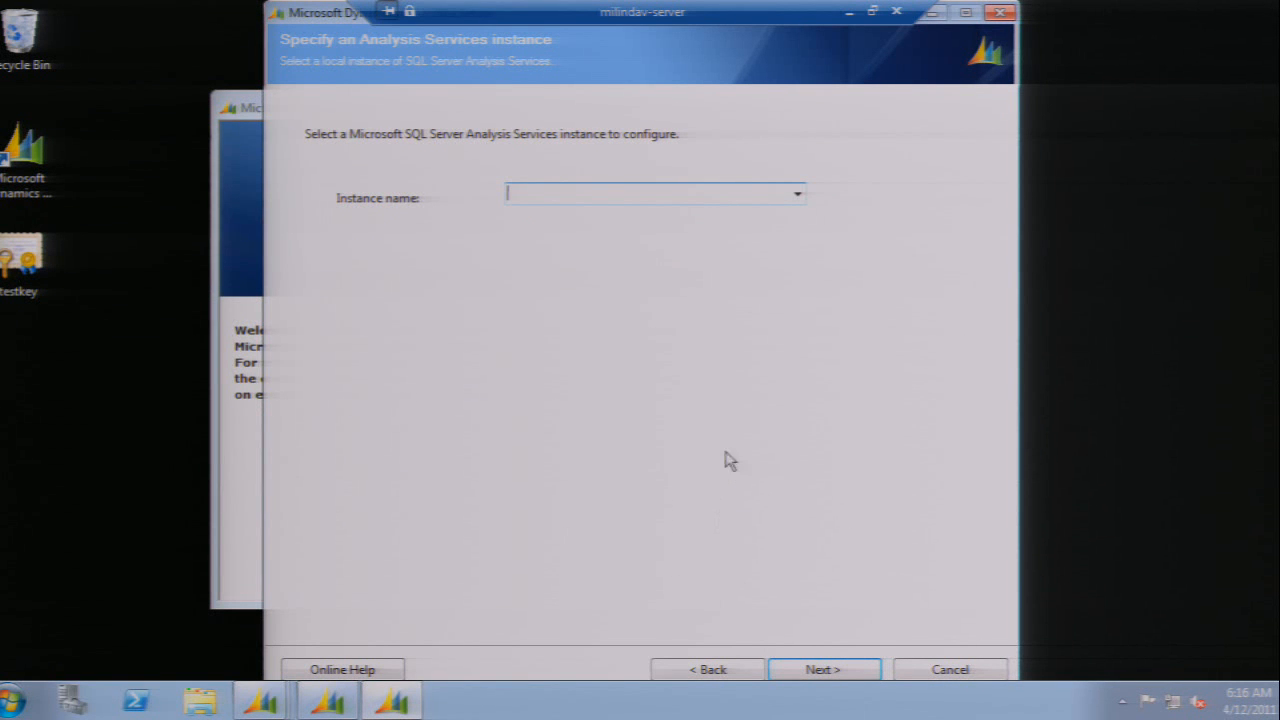
# Select the MSSQLServerOLAPService Analysis Services instance and accept the connection to the AXDBDEV database
pyautogui.click(798, 197)
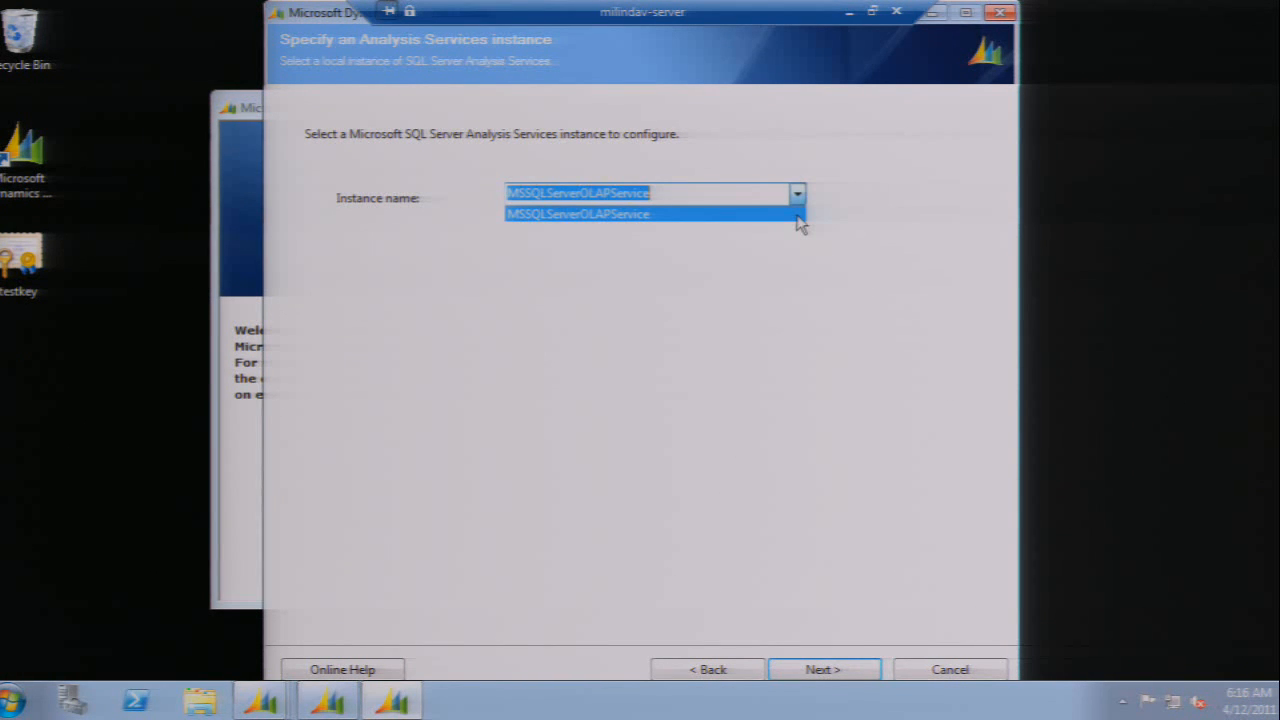
pyautogui.click(731, 192)
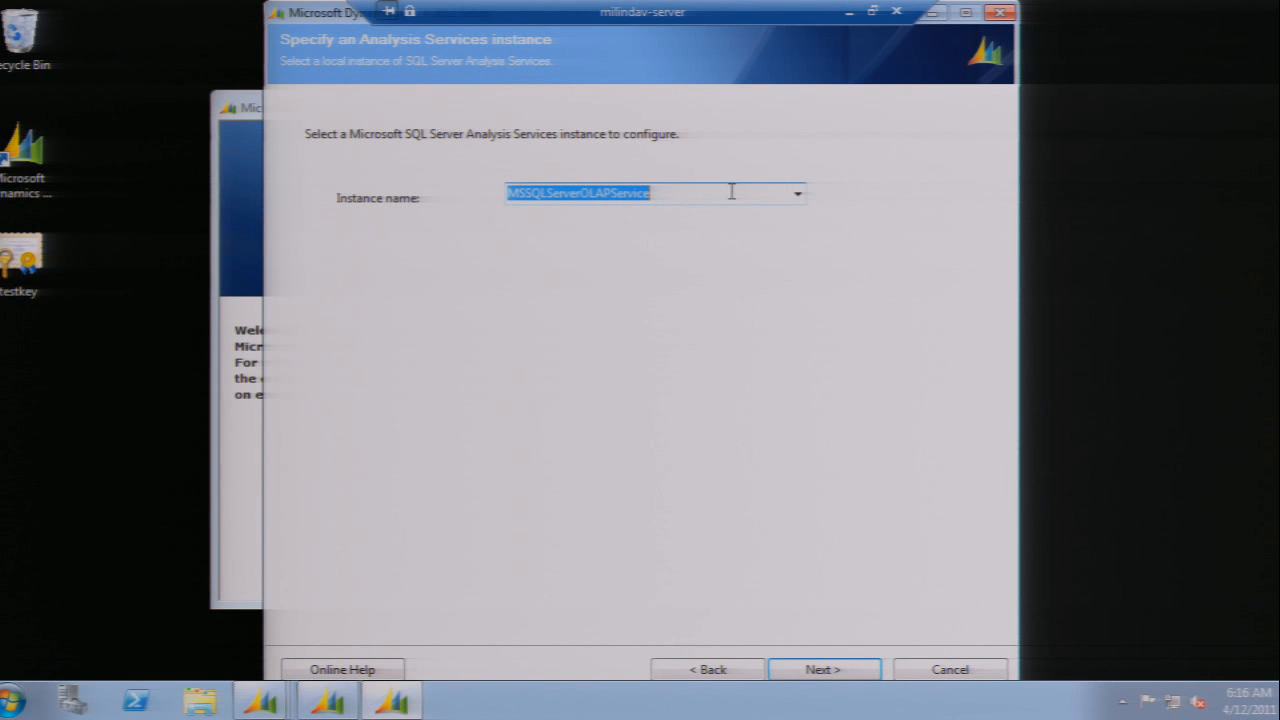
pyautogui.click(820, 670)
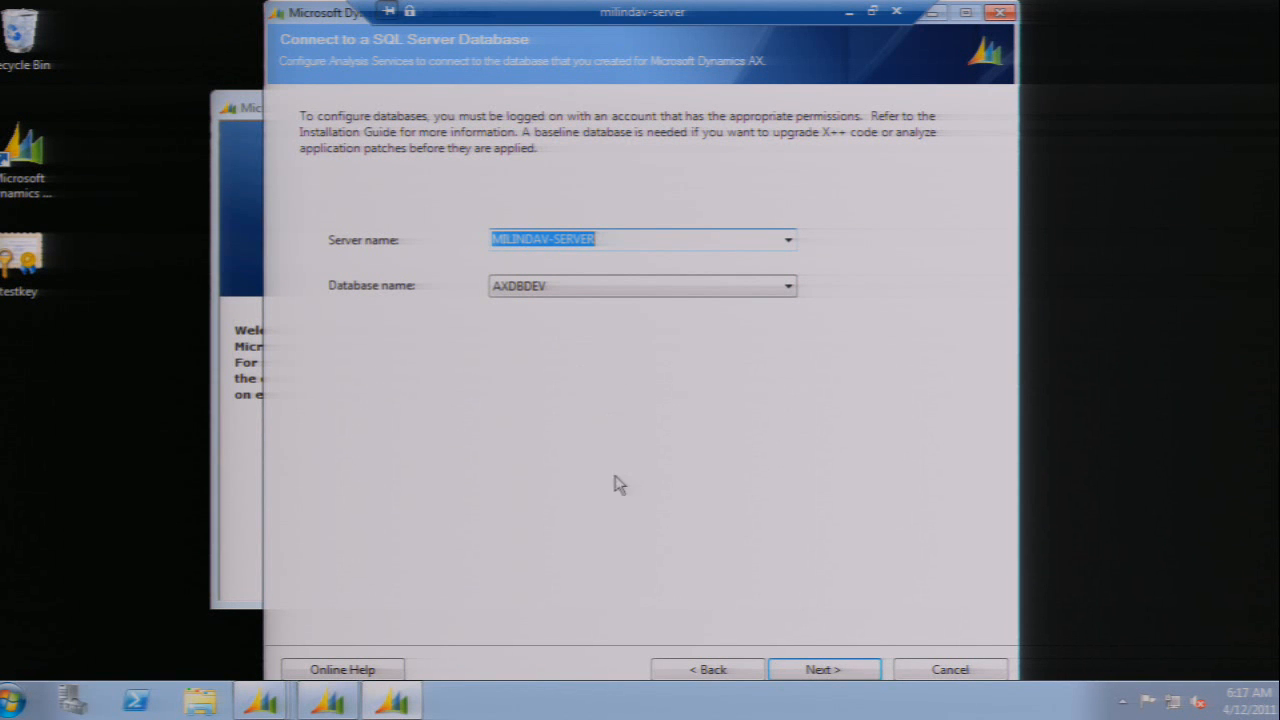
pyautogui.click(820, 670)
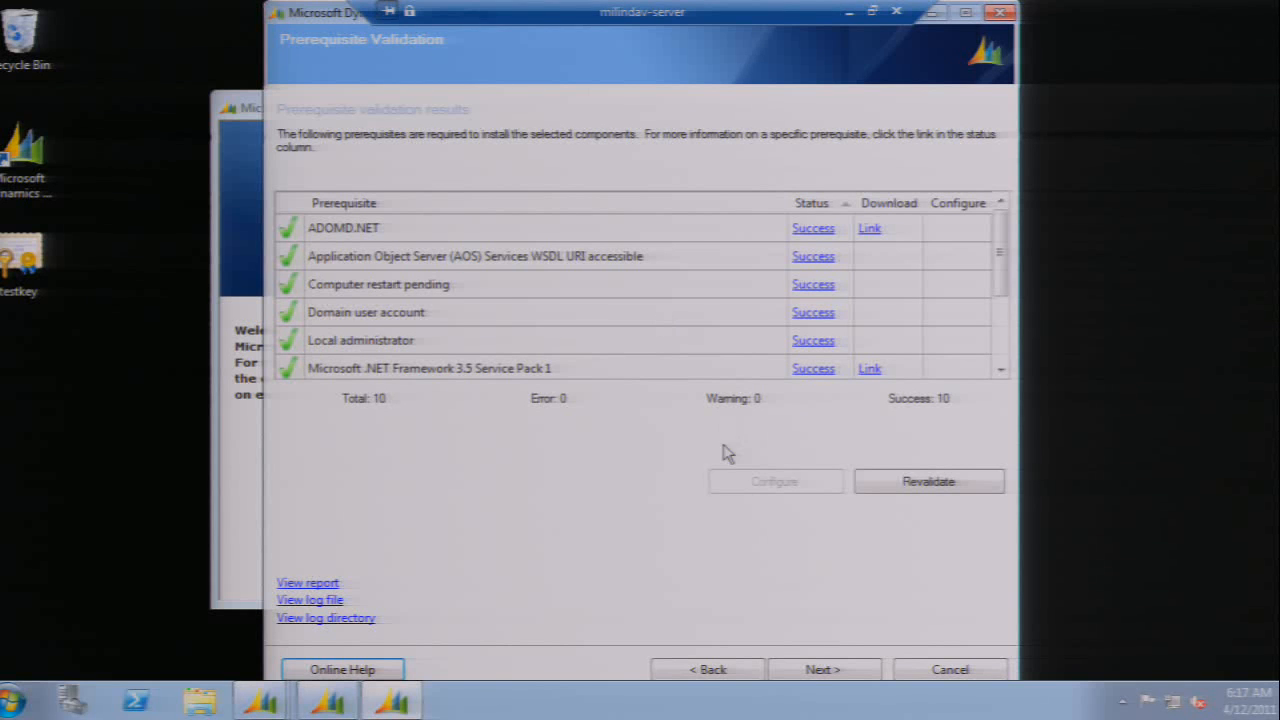
# Install the Analysis Services configuration component and finish Setup with the summary report set to open
pyautogui.click(845, 669)
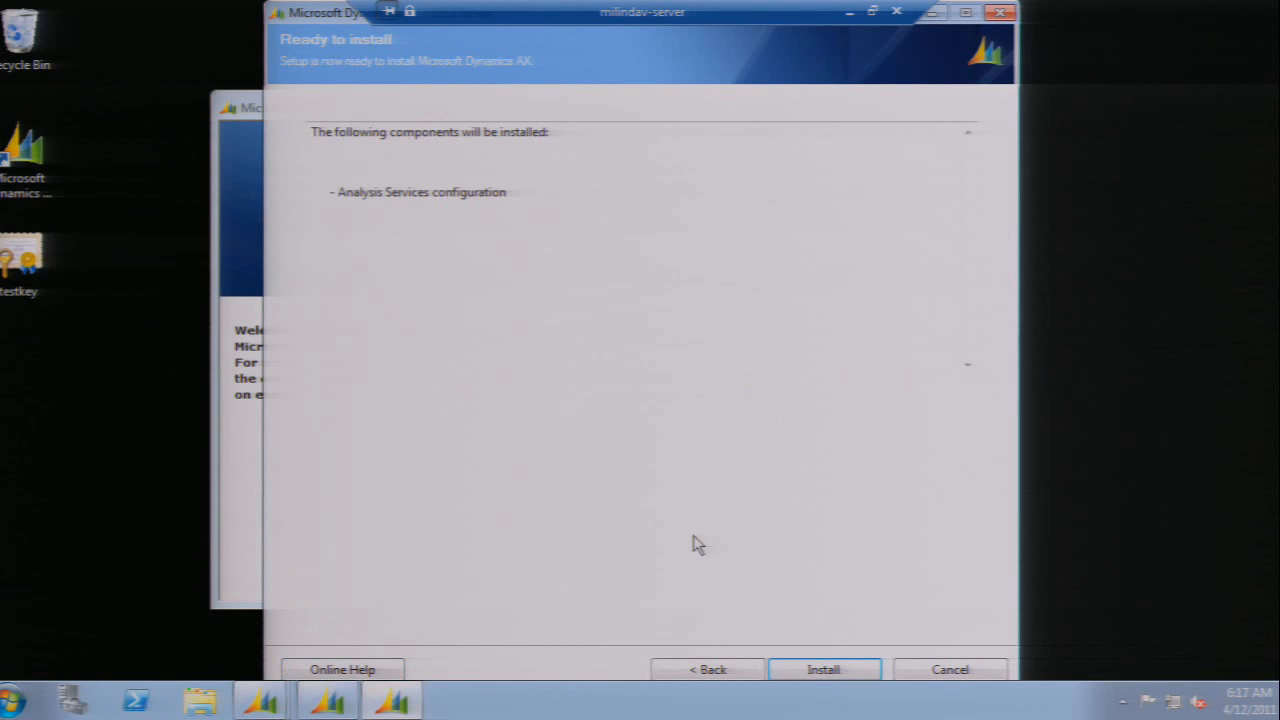
pyautogui.click(848, 674)
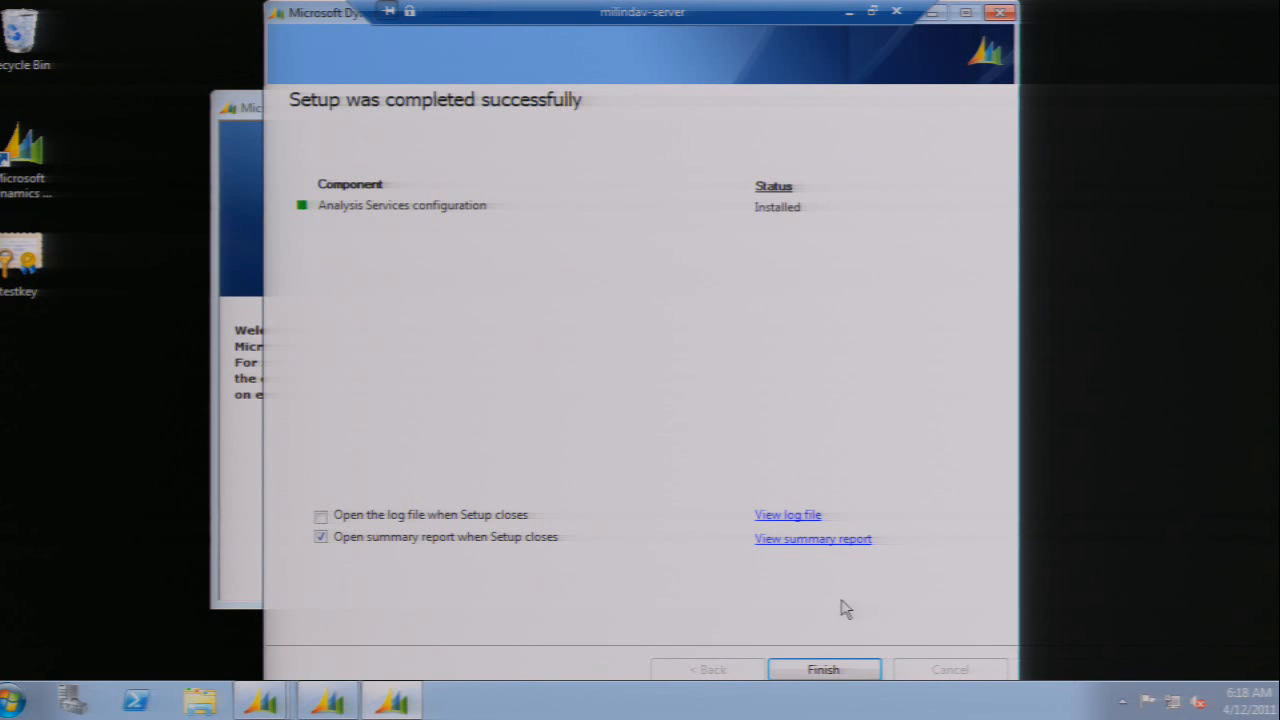
pyautogui.click(824, 670)
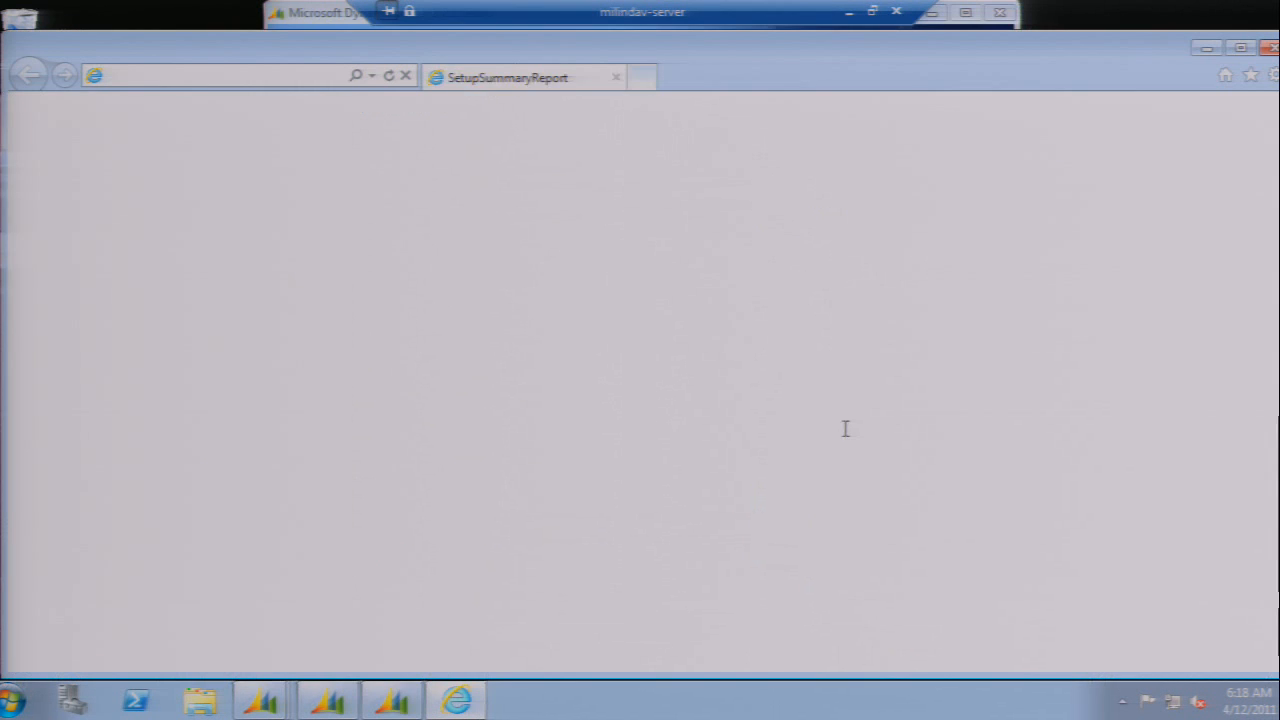
# Read the next steps for deploying cubes in the maximised setup summary report, and minimise the report and Setup windows
pyautogui.click(1240, 47)
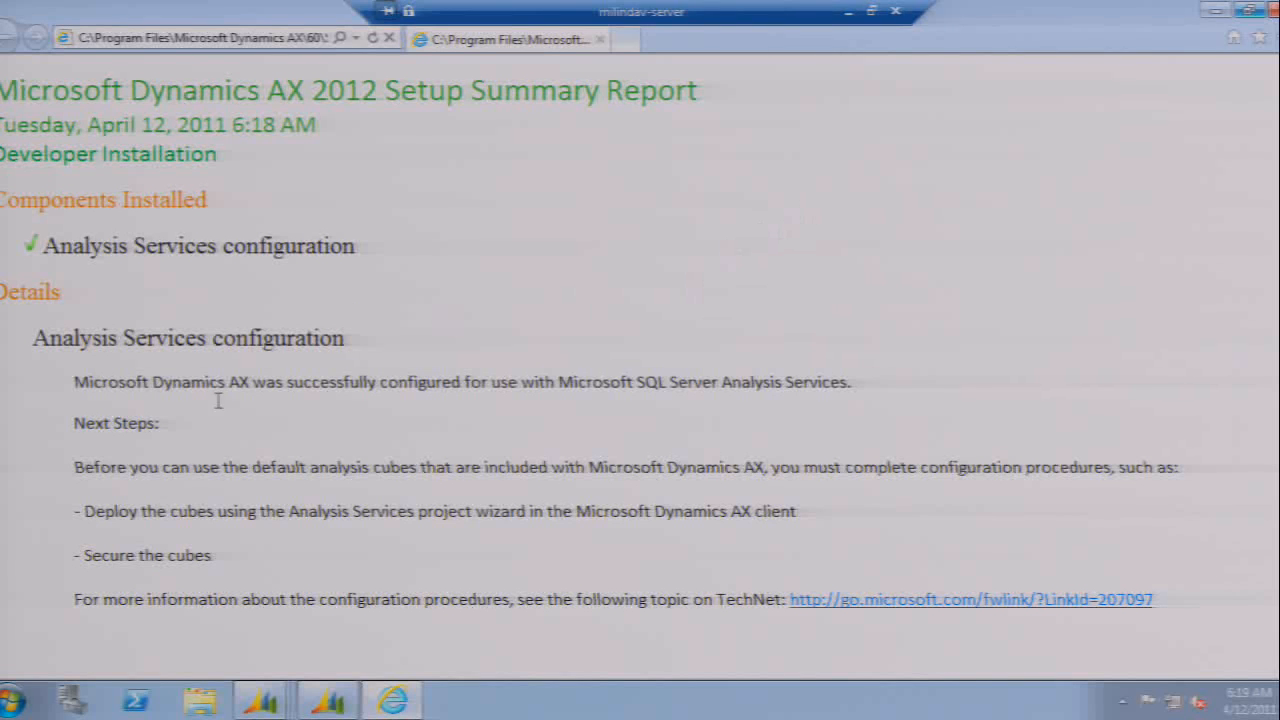
pyautogui.moveTo(92, 508); pyautogui.dragTo(452, 527)
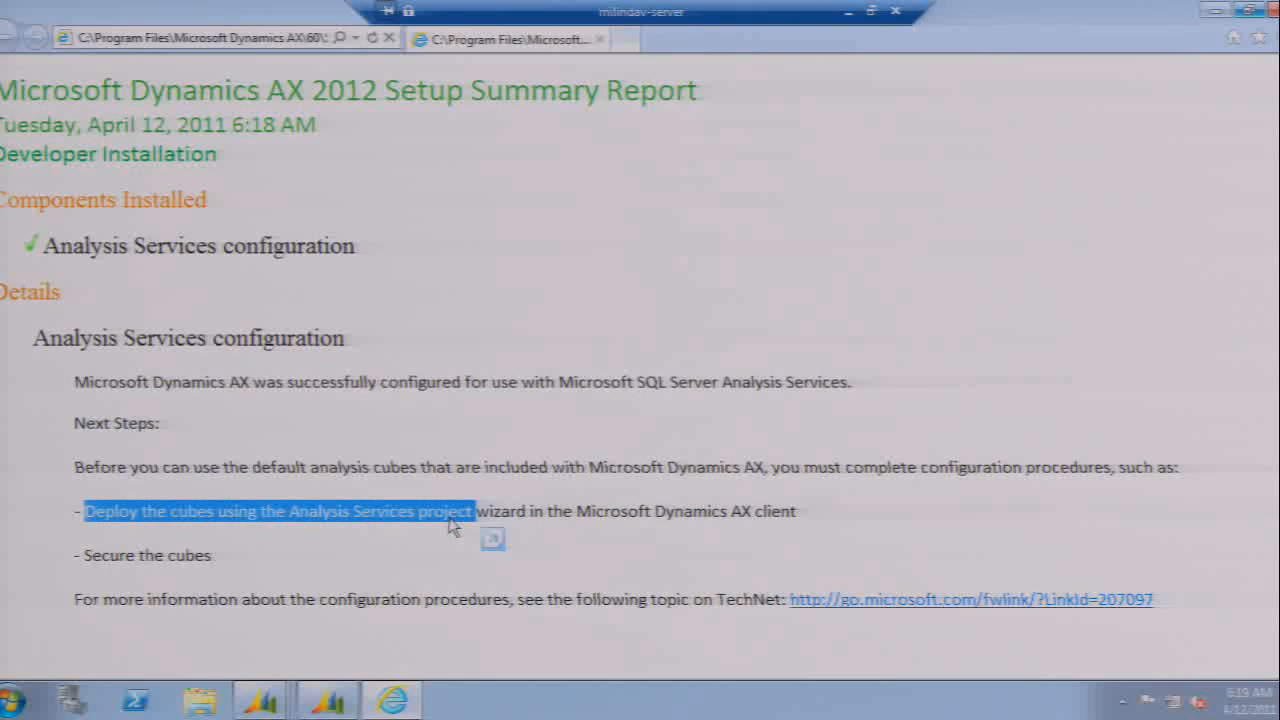
pyautogui.click(452, 527)
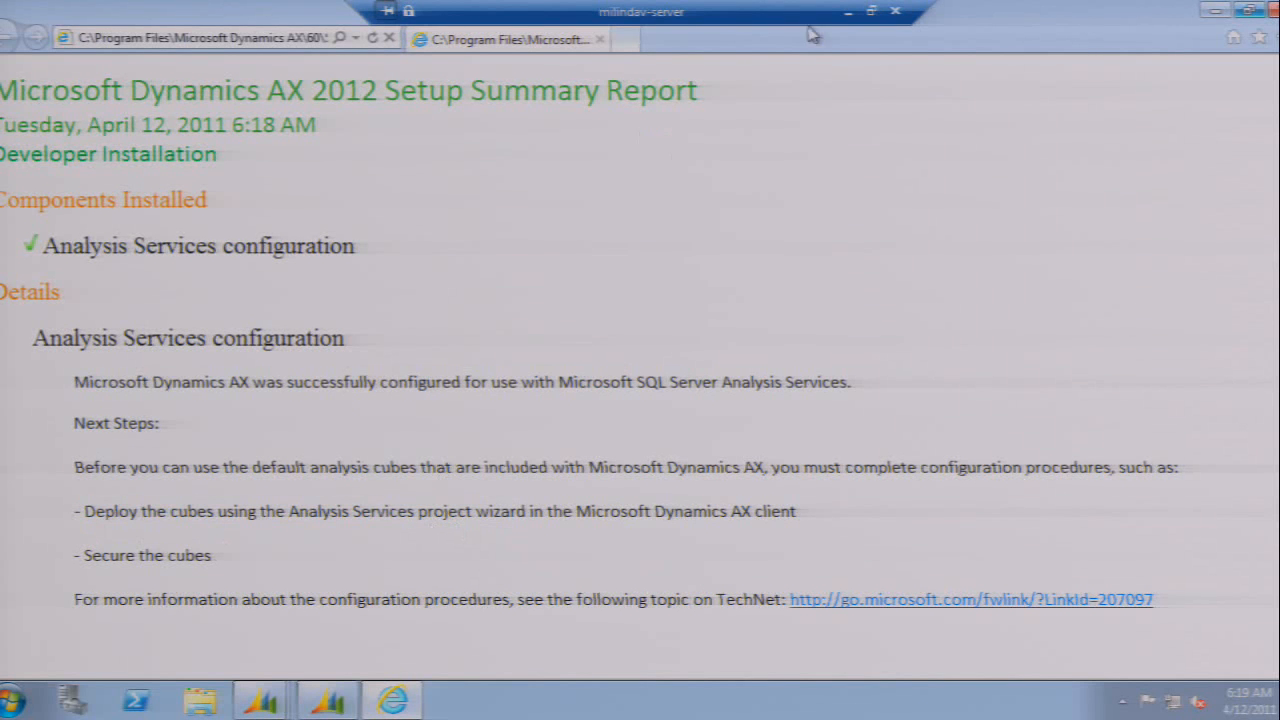
pyautogui.click(1211, 11)
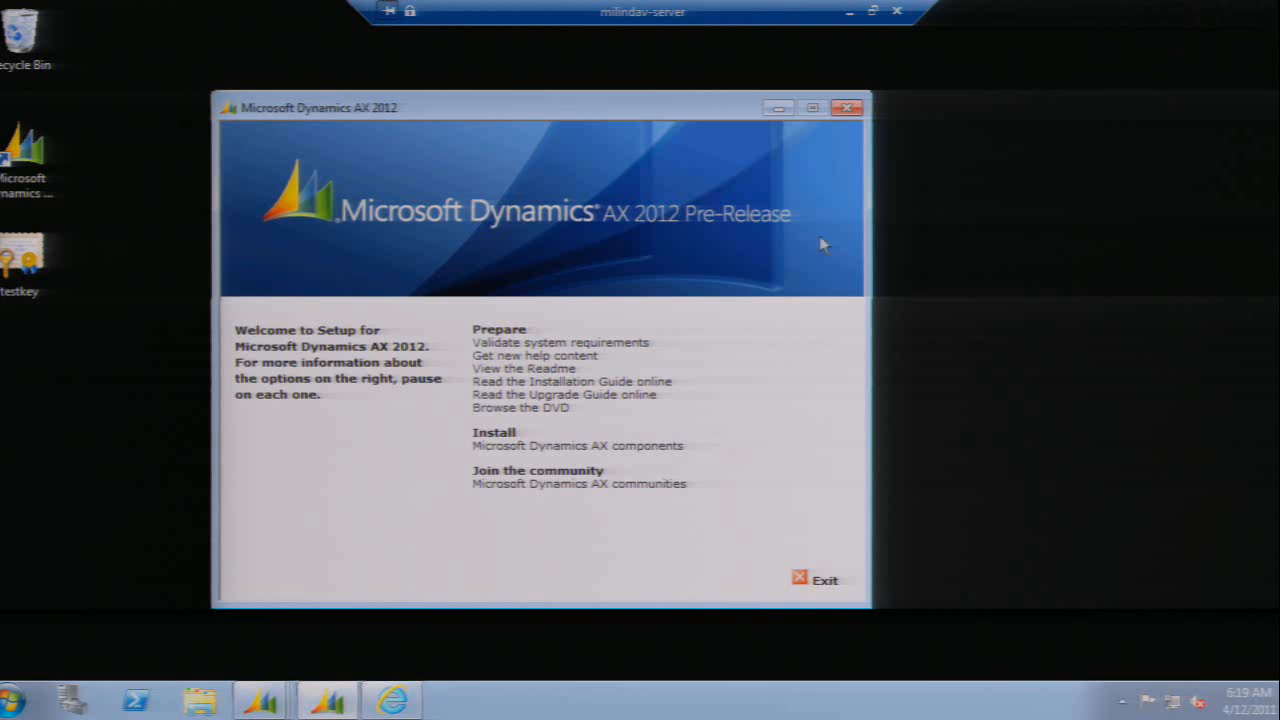
pyautogui.click(779, 110)
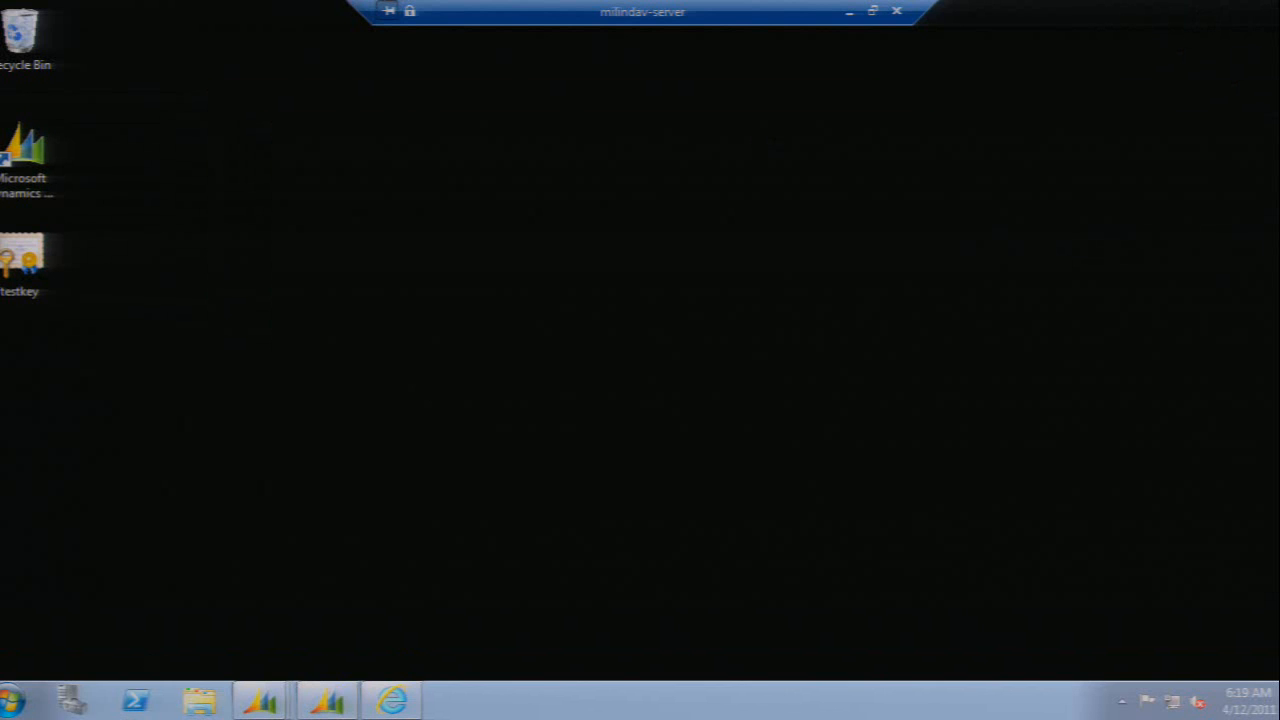
# Switch to the Dynamics AX client, launch the SQL Server Analysis Services project wizard and minimise the client behind it
pyautogui.click(260, 700)
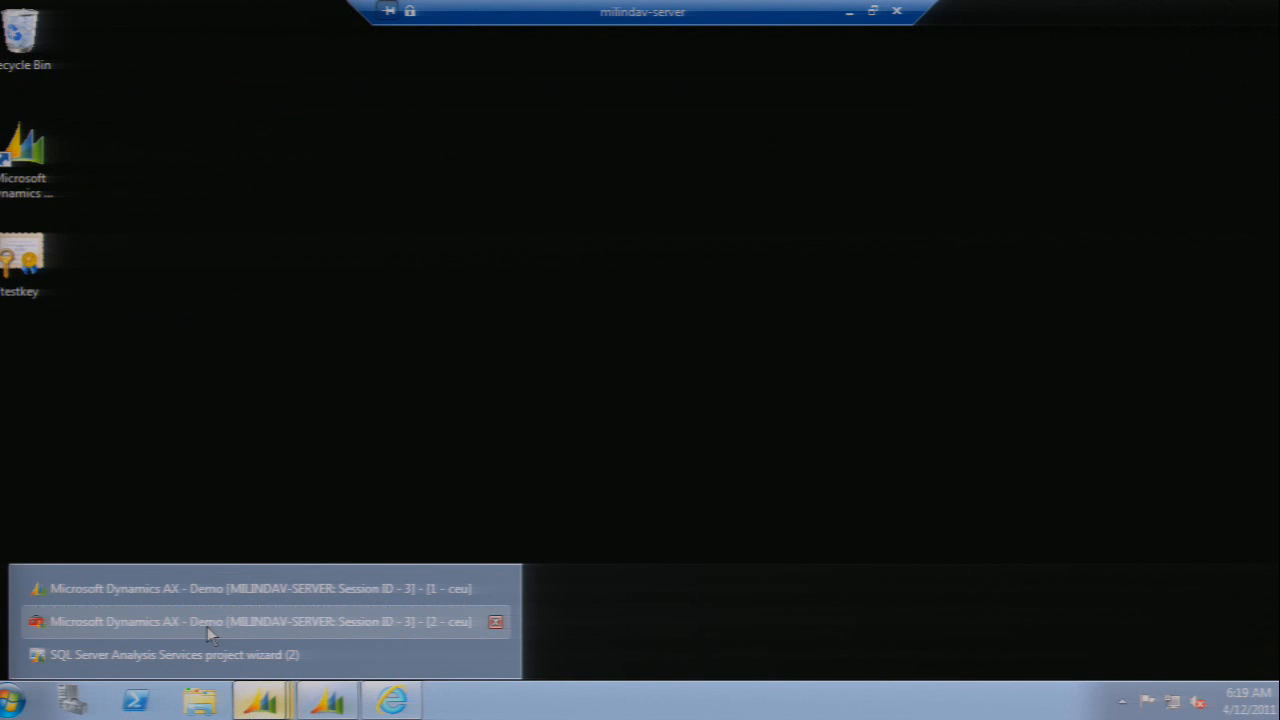
pyautogui.click(221, 590)
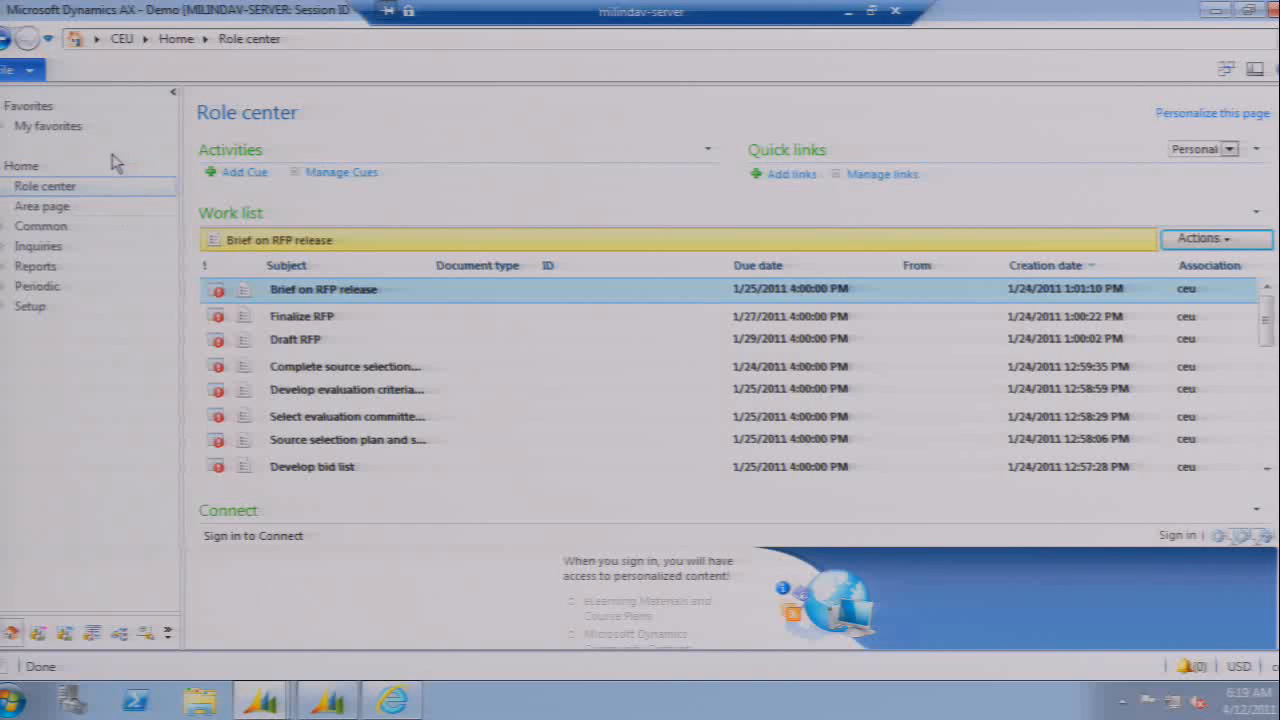
pyautogui.click(30, 75)
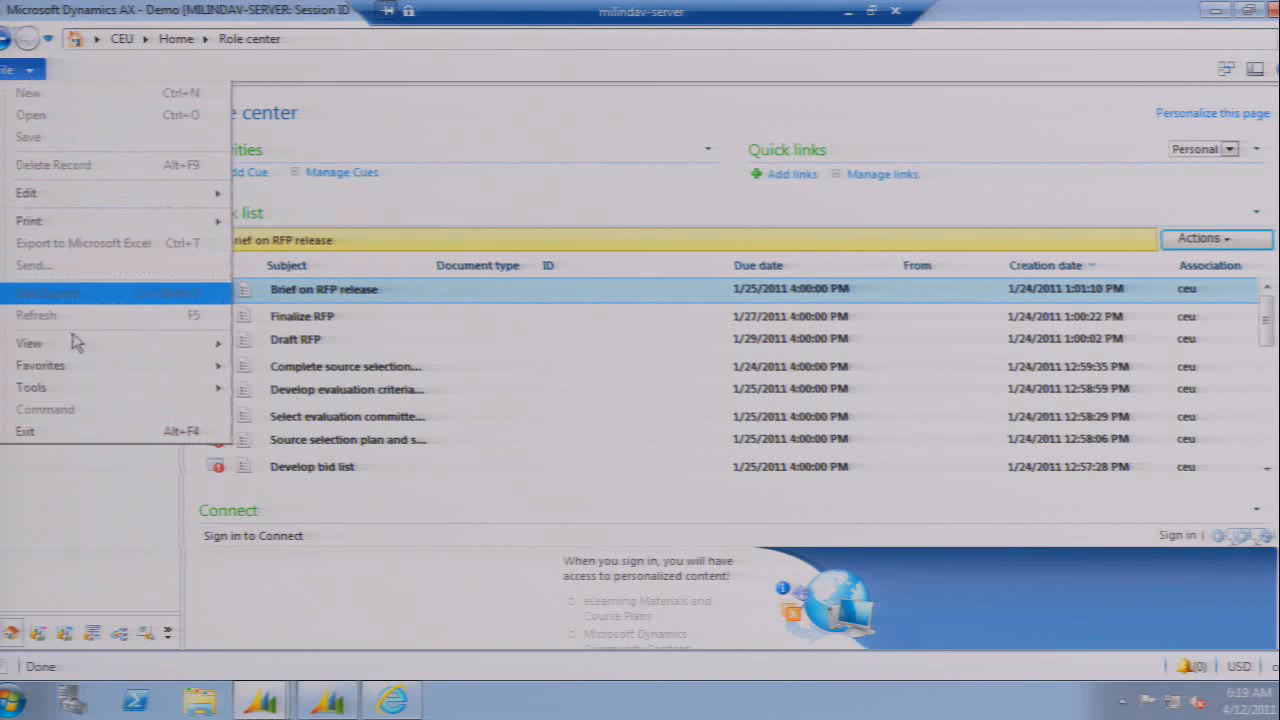
pyautogui.moveTo(77, 390)
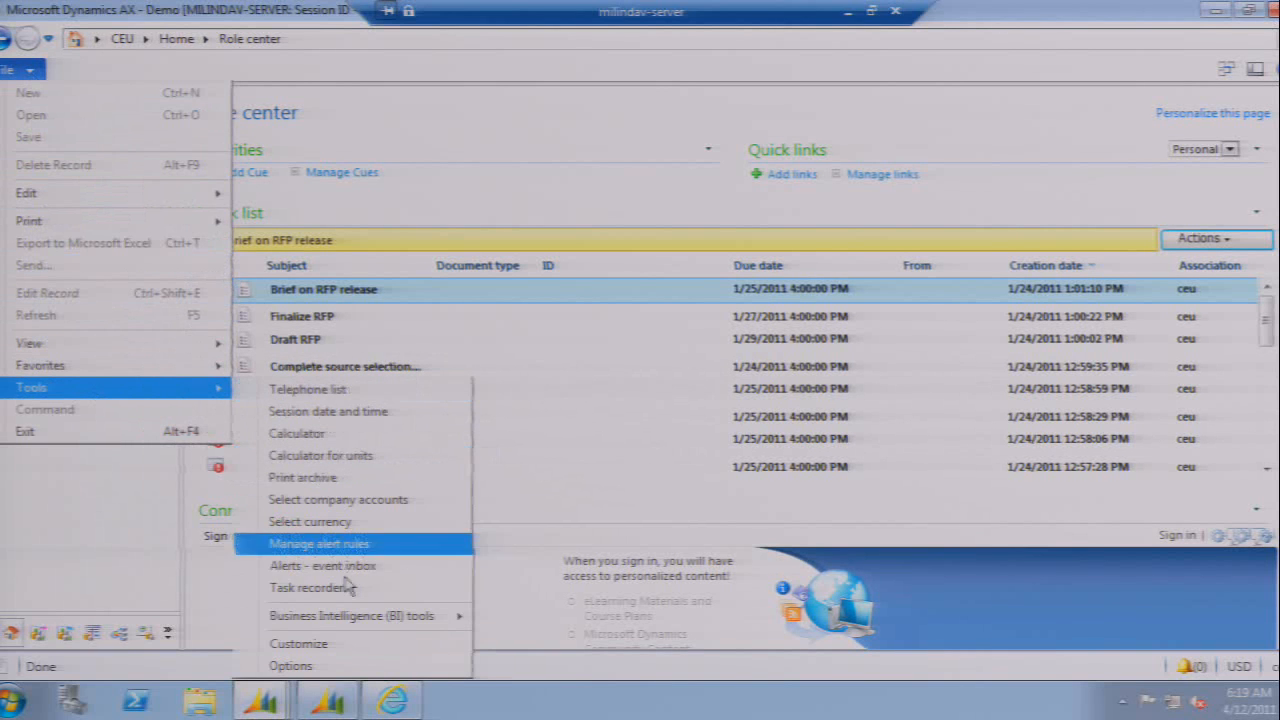
pyautogui.moveTo(360, 618)
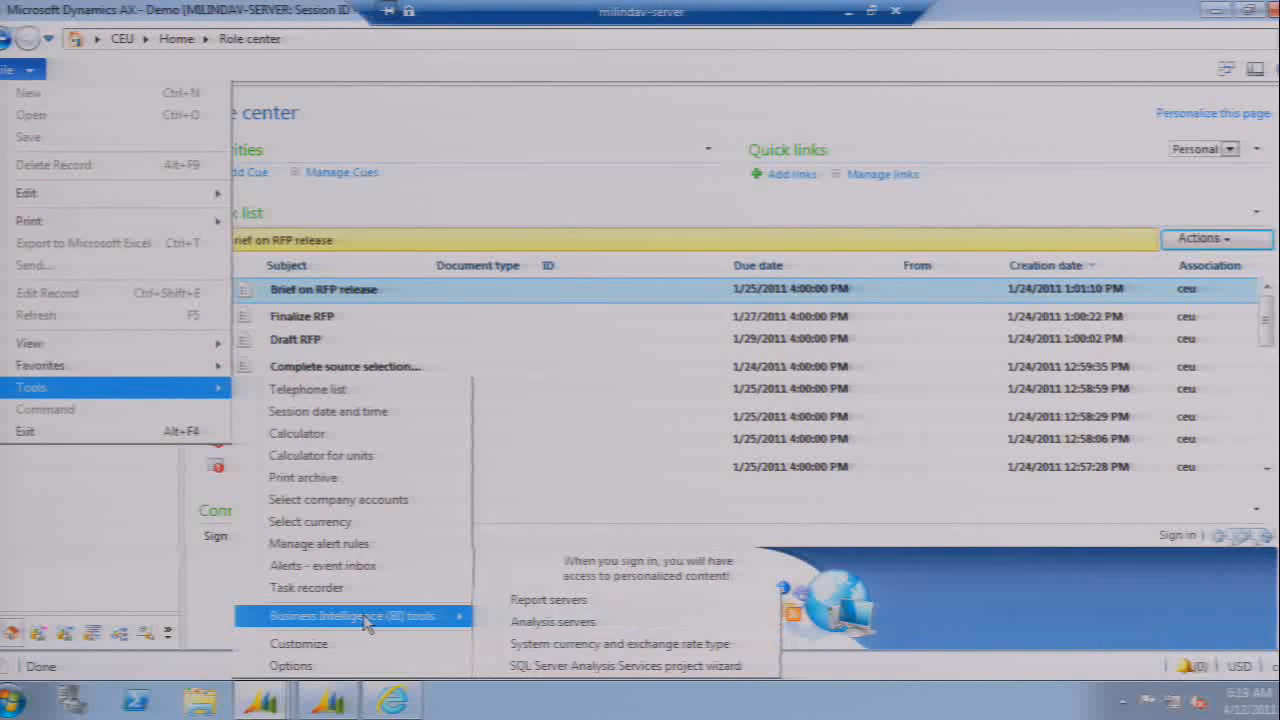
pyautogui.click(530, 666)
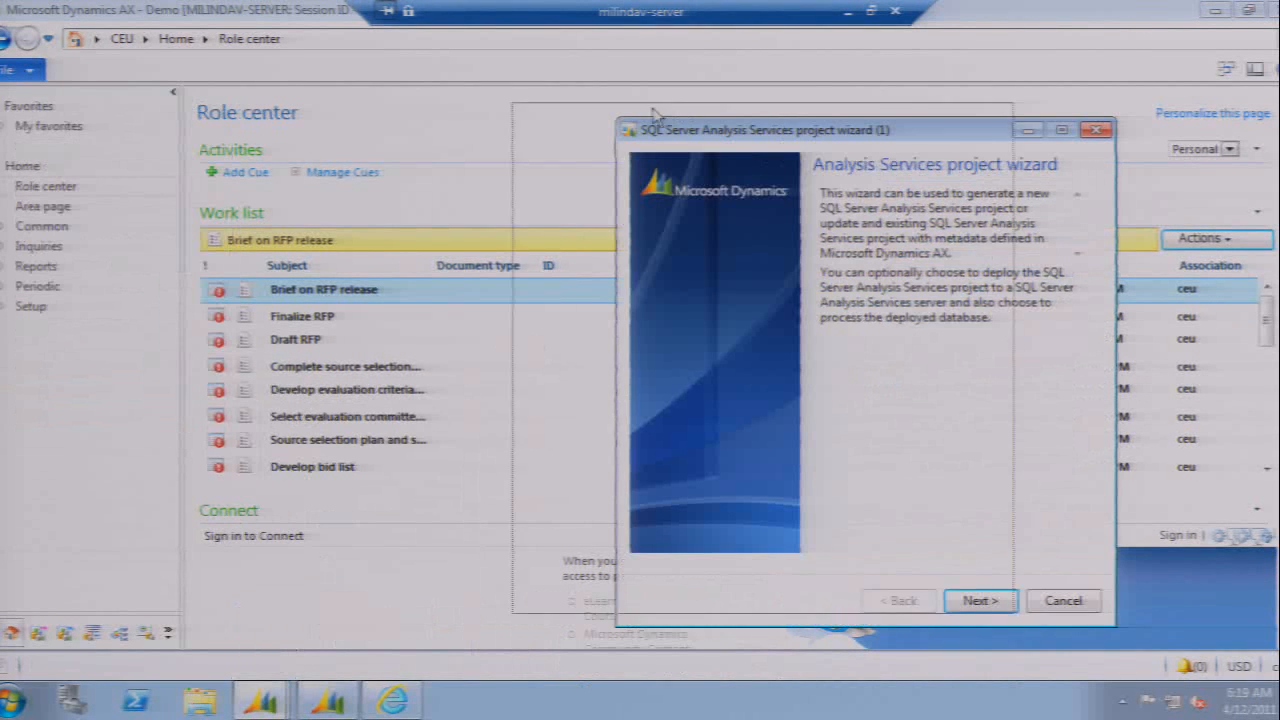
pyautogui.moveTo(785, 131); pyautogui.dragTo(635, 115)
pyautogui.click(1214, 10)
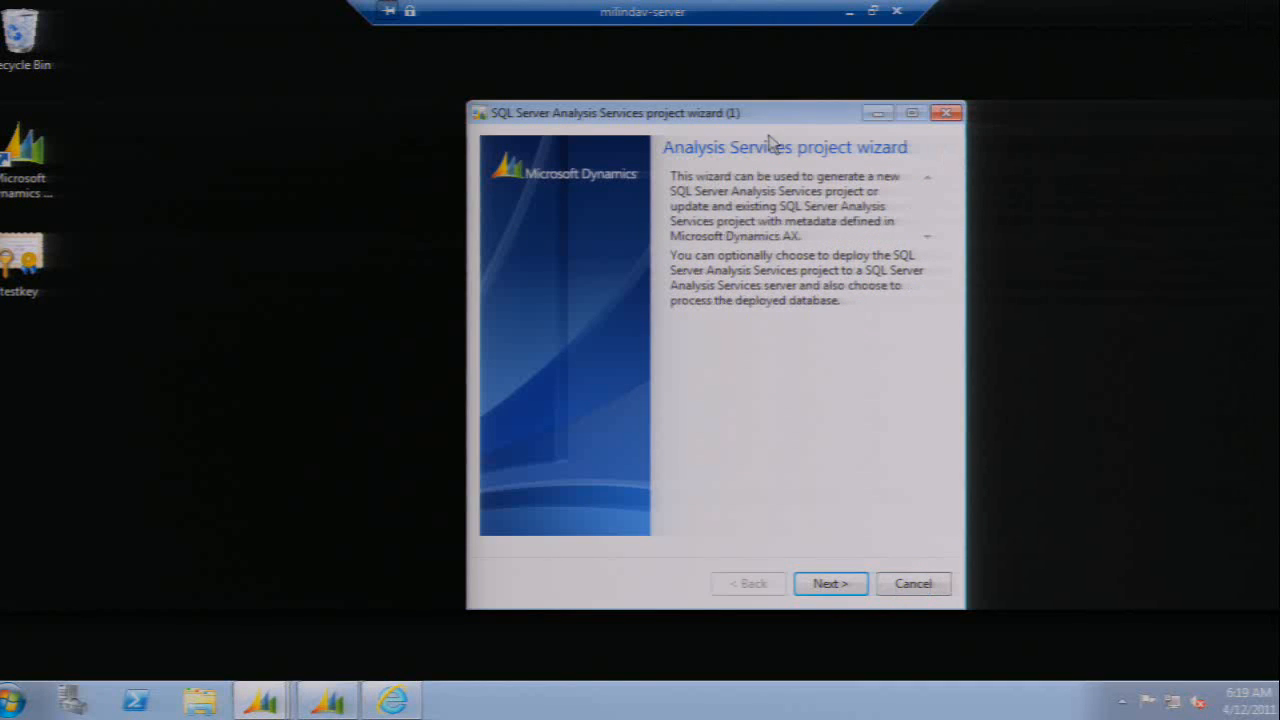
# Move past the wizard's introduction and choose Deploy as the action for an existing Analysis Services project
pyautogui.moveTo(766, 114); pyautogui.dragTo(702, 96)
pyautogui.click(766, 566)
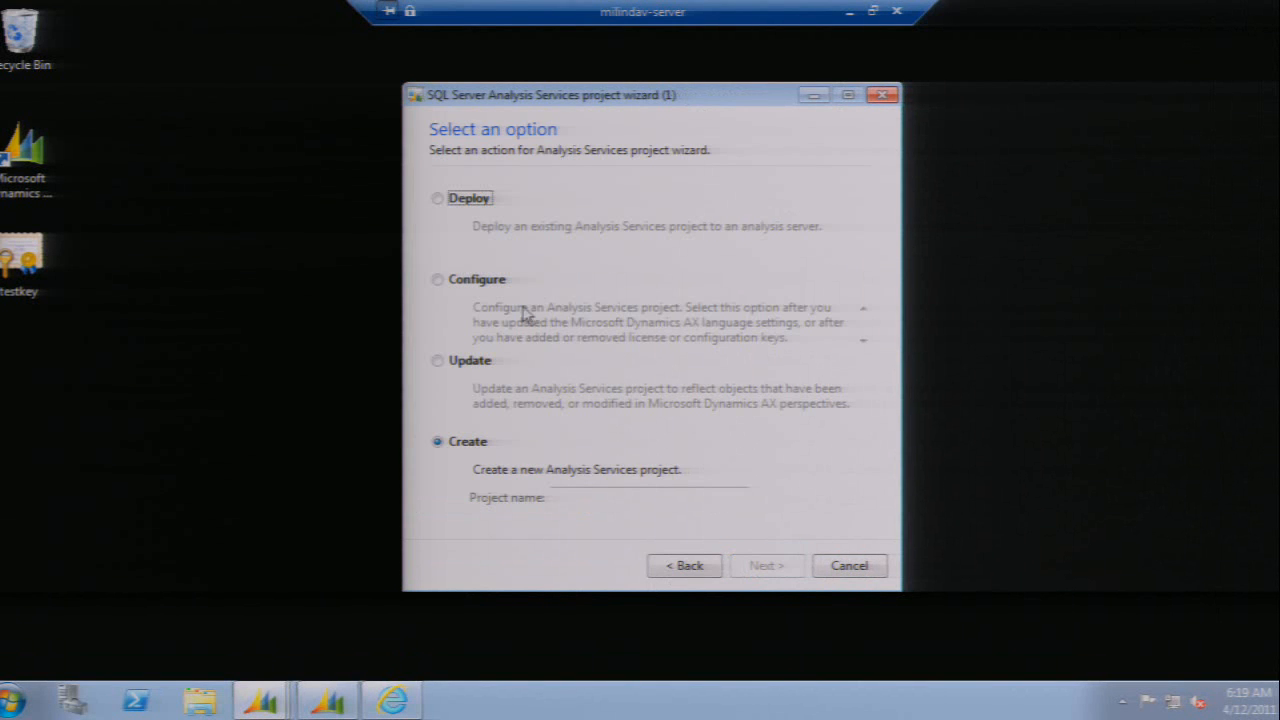
pyautogui.click(470, 202)
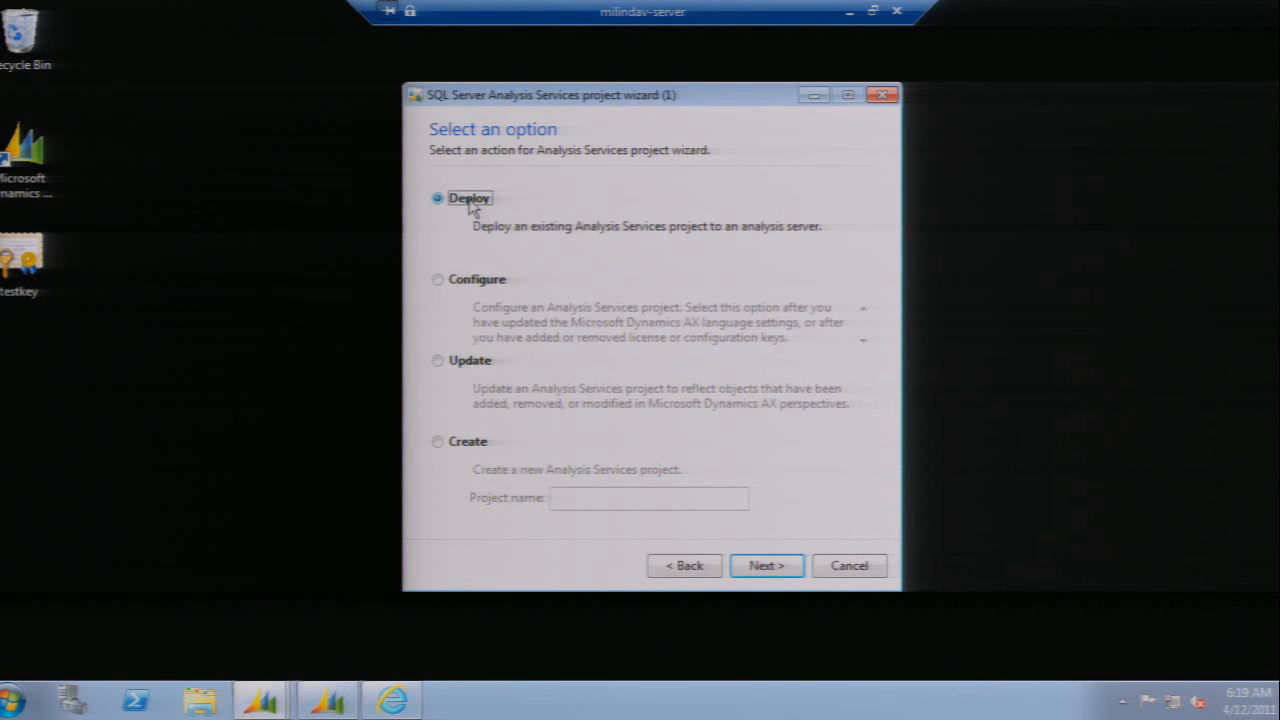
# Deploy the Dynamics AX project from the AOT to localhost as a new Dynamics AX database, continuing past the project validation prompt
pyautogui.click(768, 567)
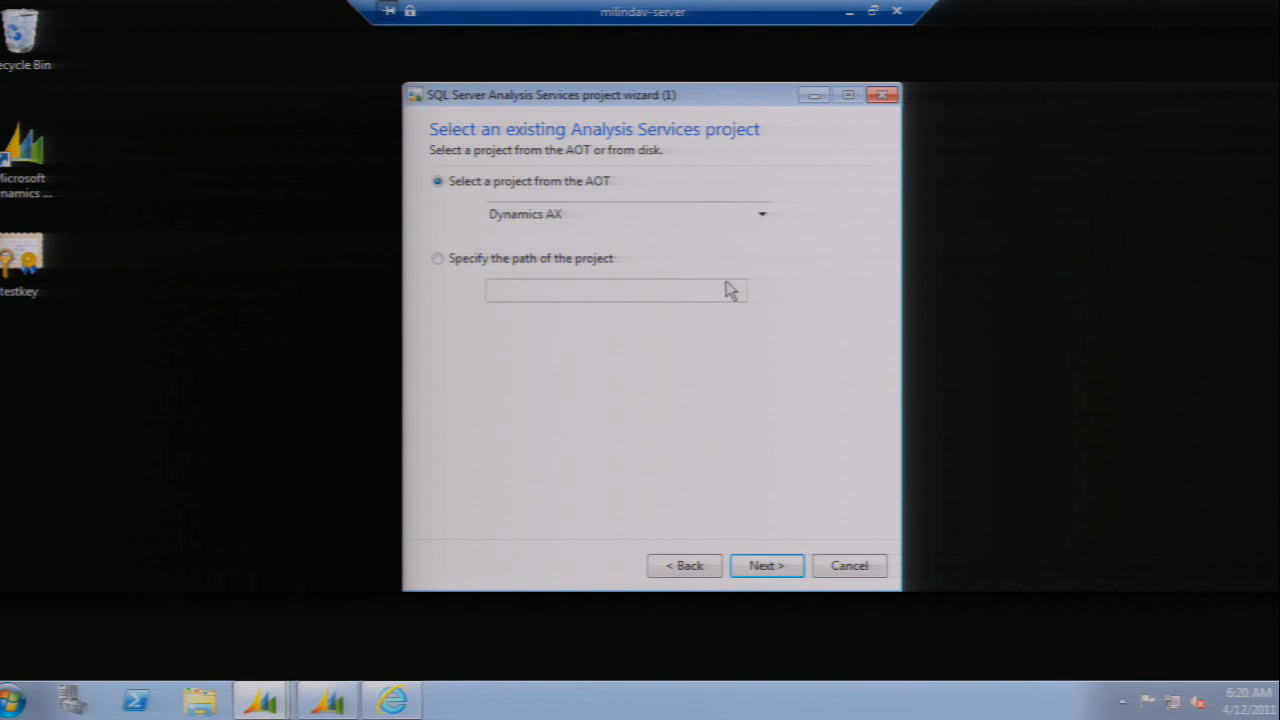
pyautogui.click(770, 566)
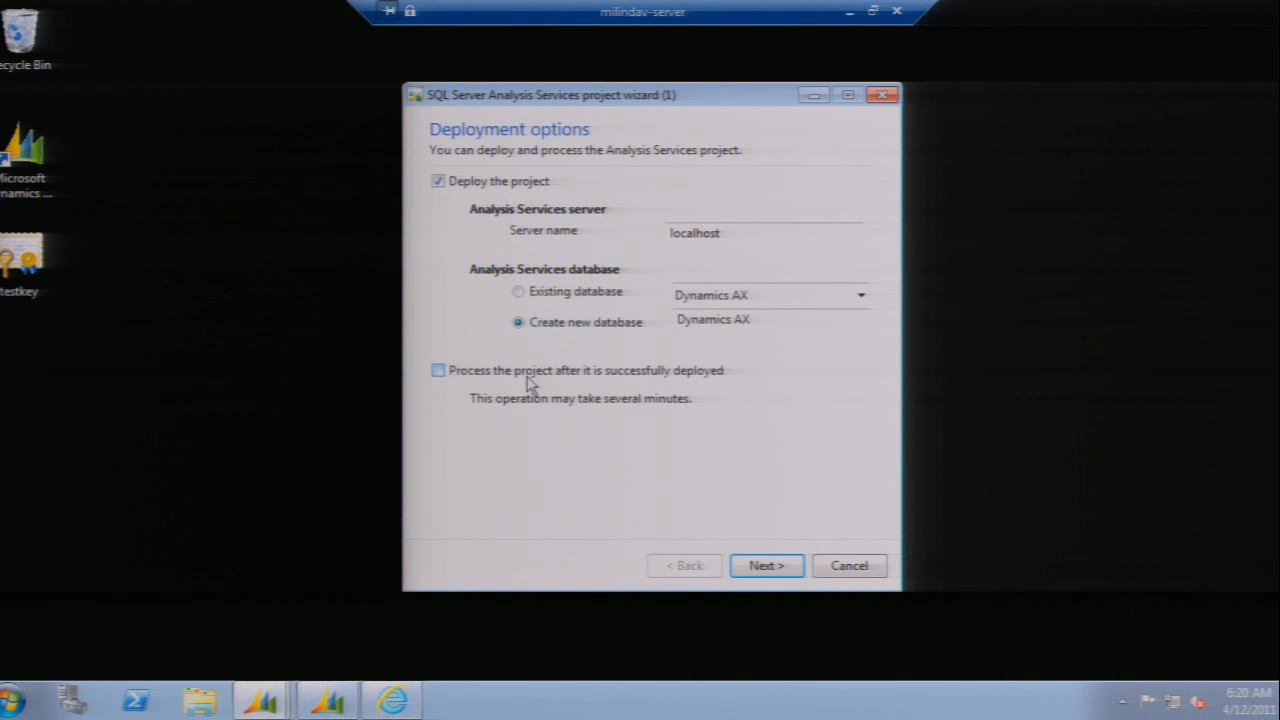
pyautogui.click(763, 568)
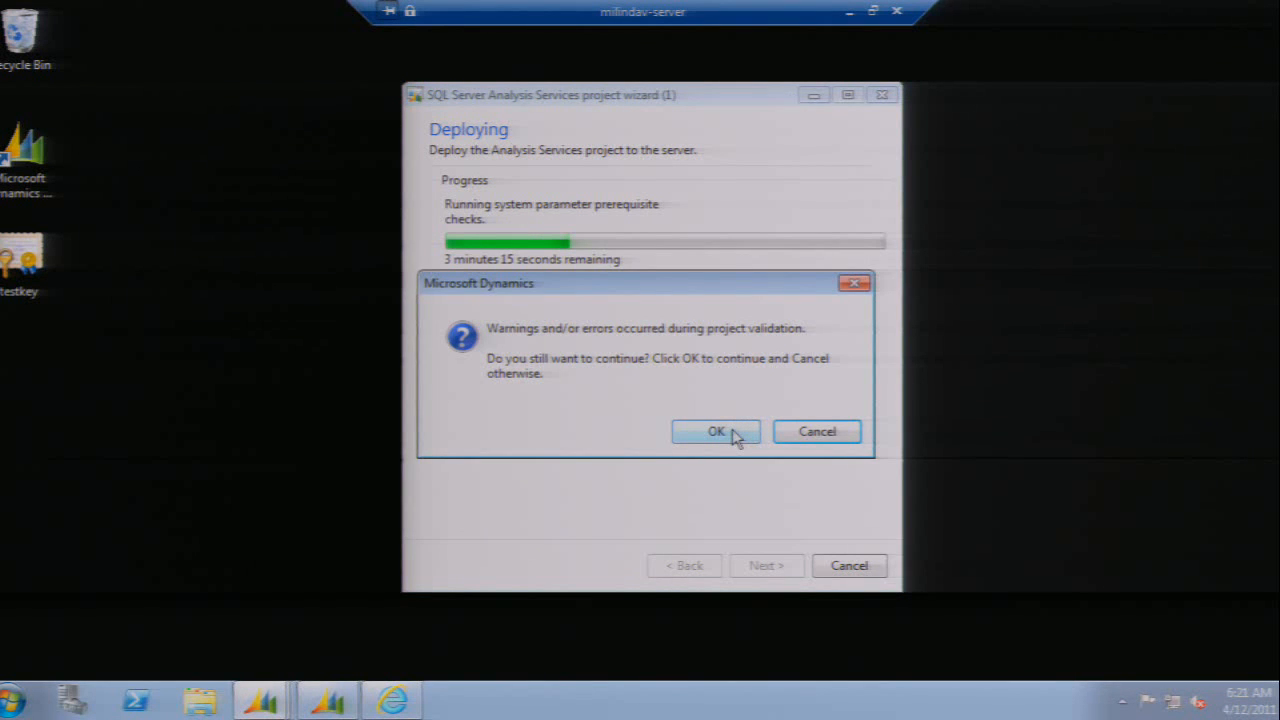
pyautogui.click(733, 433)
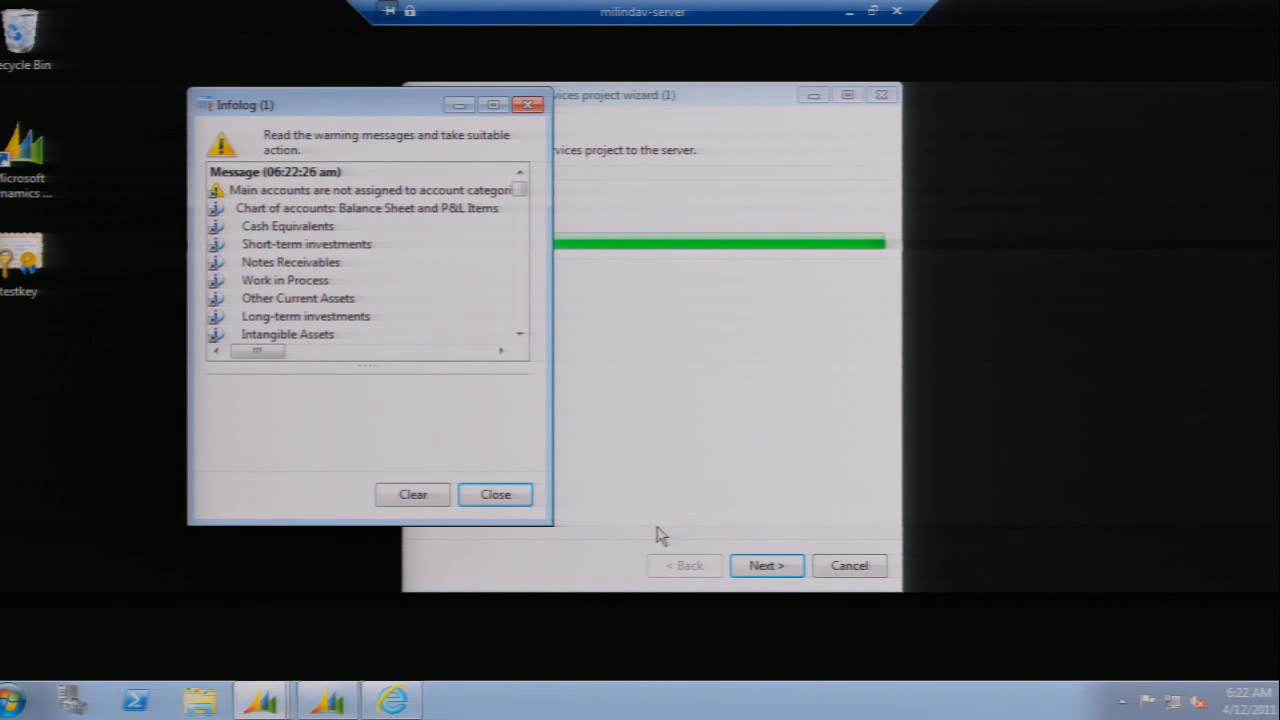
# Enlarge and reposition the Infolog window and read the full warning about main accounts not assigned to account categories
pyautogui.moveTo(538, 583); pyautogui.dragTo(540, 627)
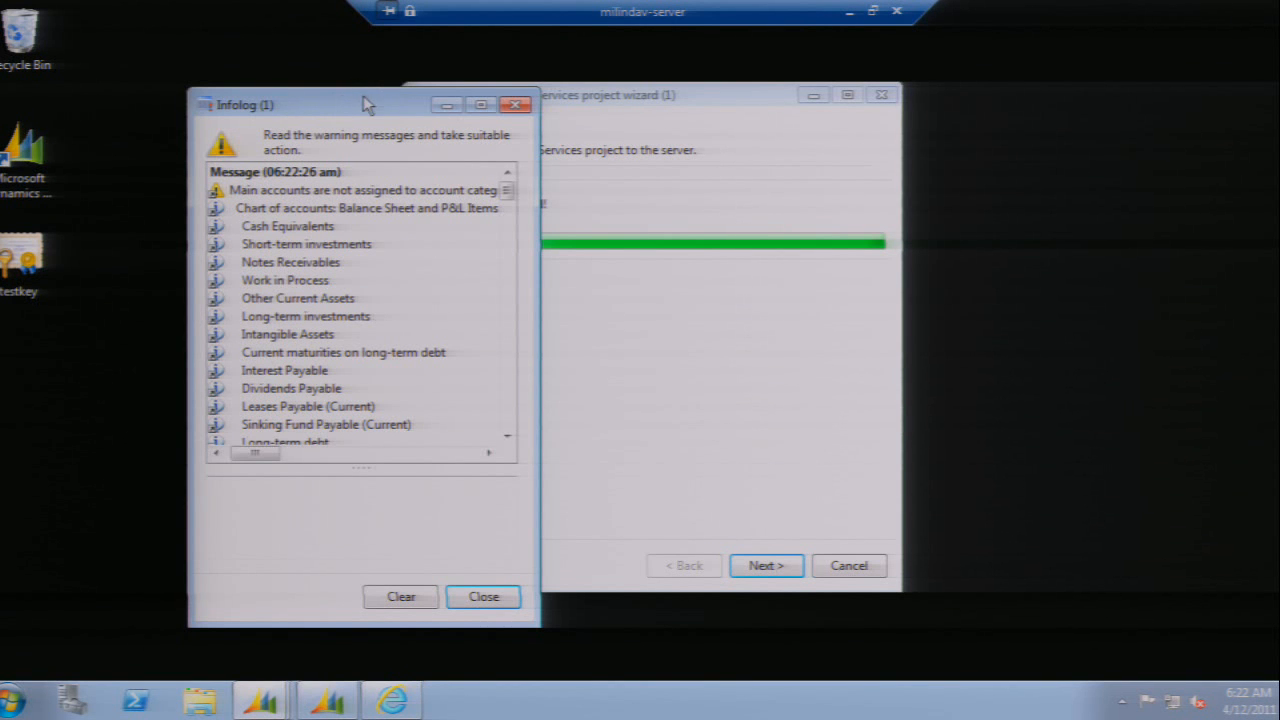
pyautogui.moveTo(363, 95); pyautogui.dragTo(327, 54)
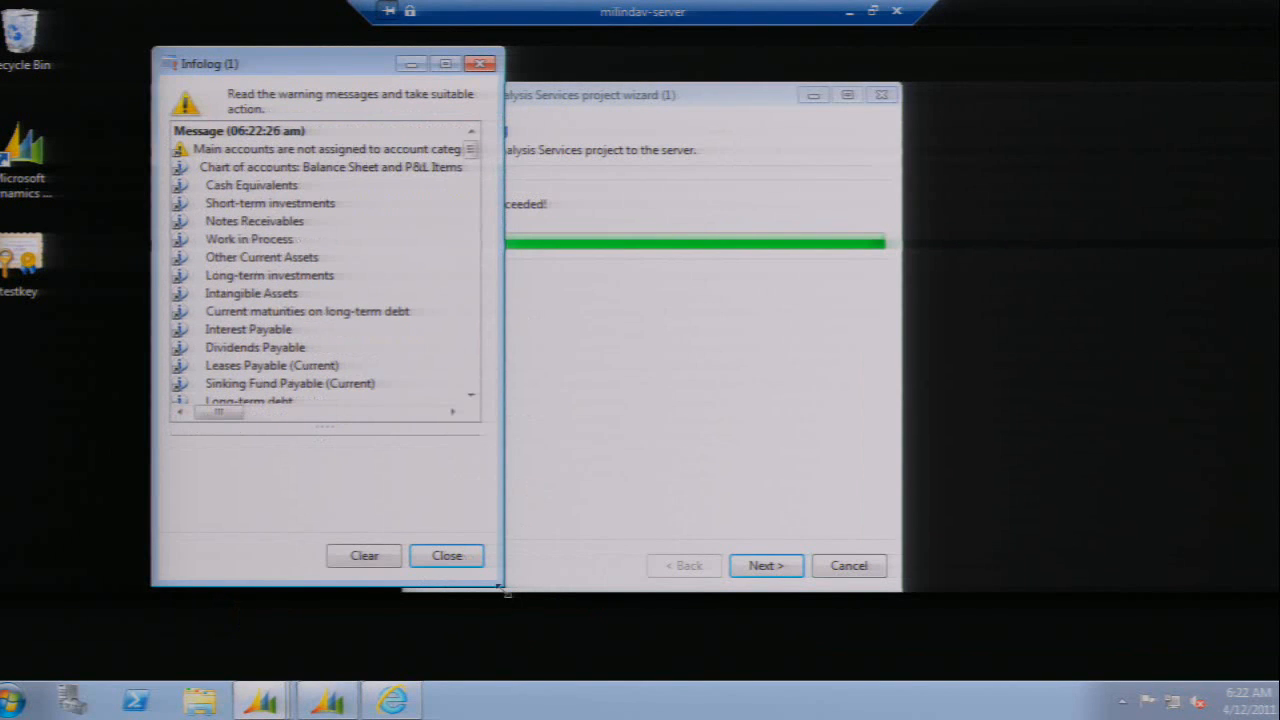
pyautogui.moveTo(500, 586); pyautogui.dragTo(550, 645)
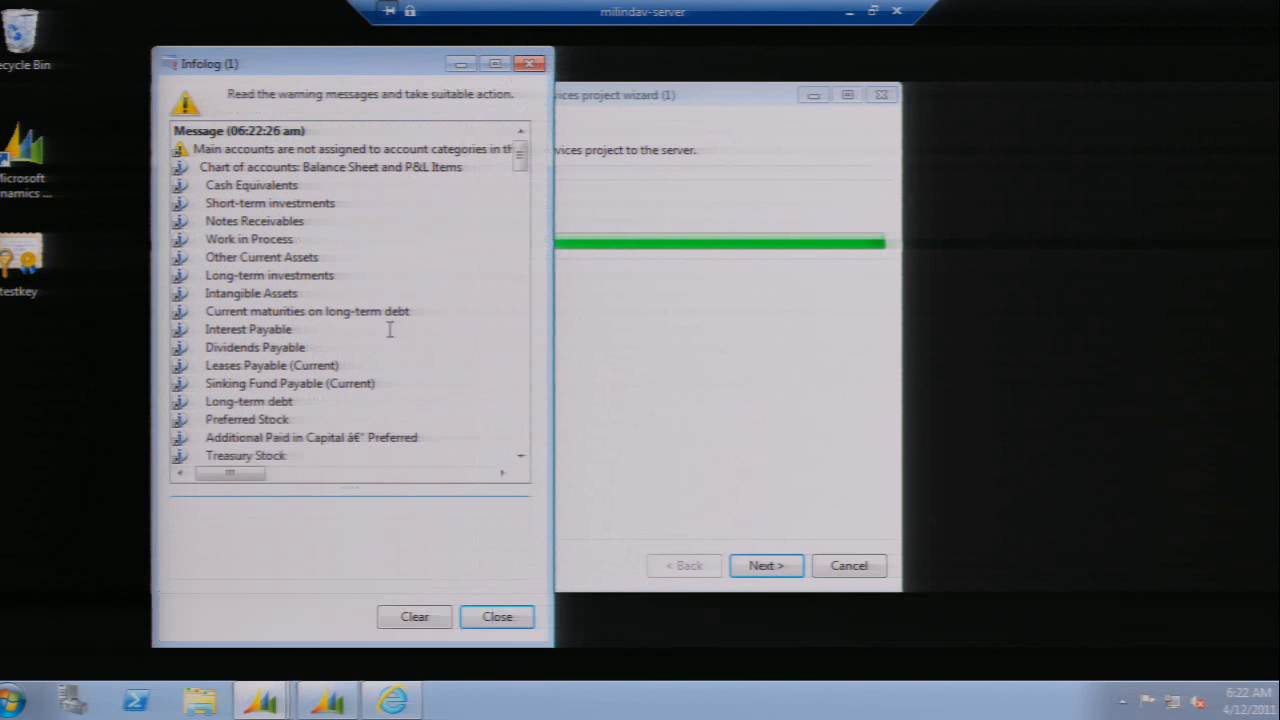
pyautogui.click(343, 150)
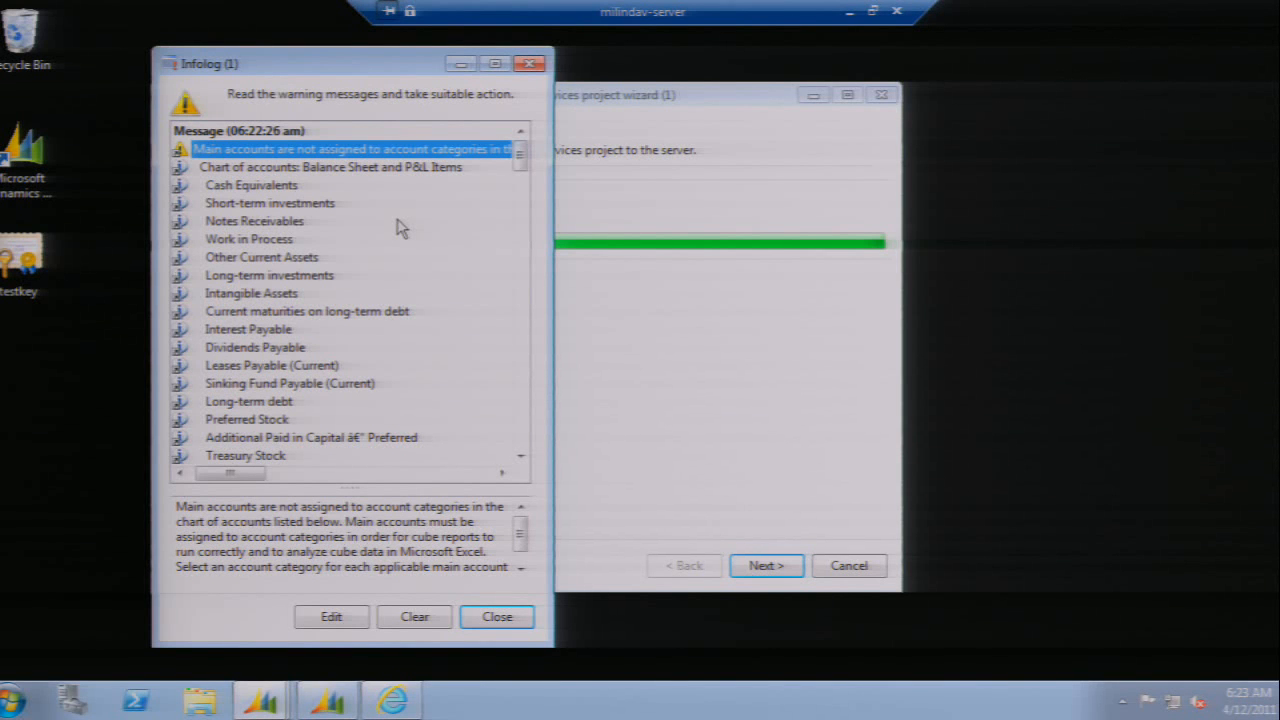
# Close the Infolog and finish the Analysis Services project wizard
pyautogui.click(490, 617)
pyautogui.click(761, 567)
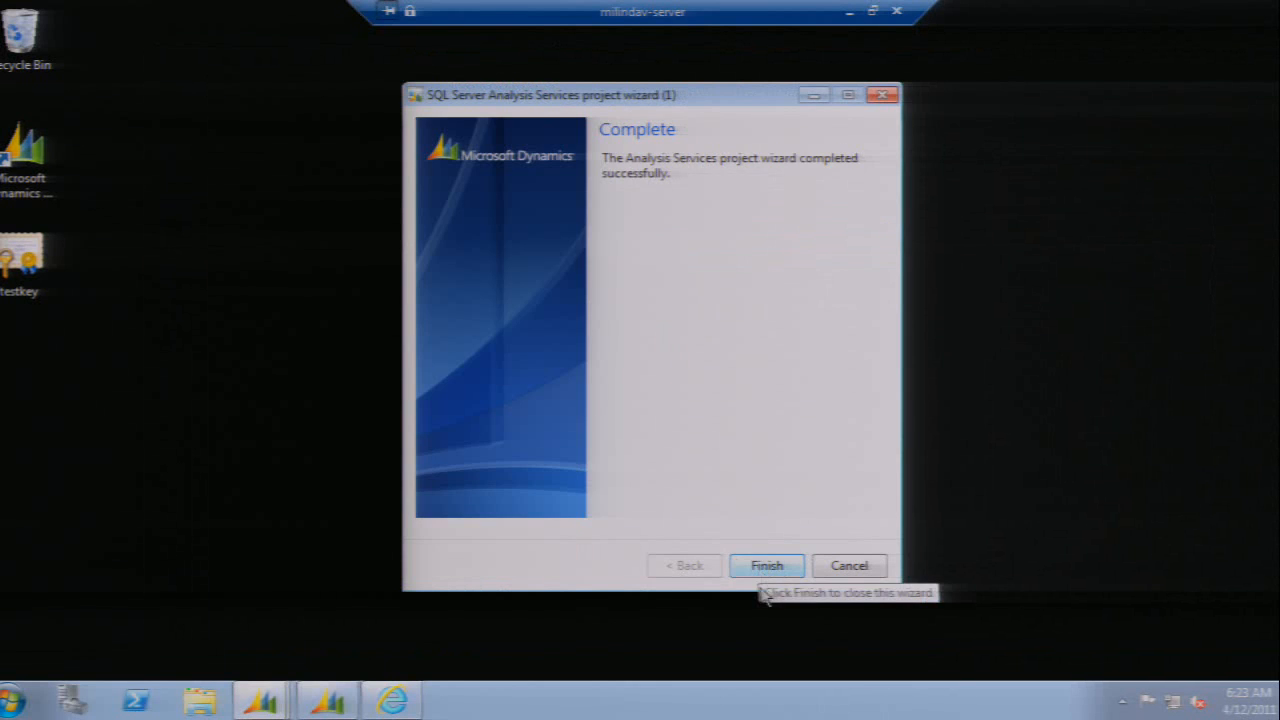
pyautogui.click(768, 566)
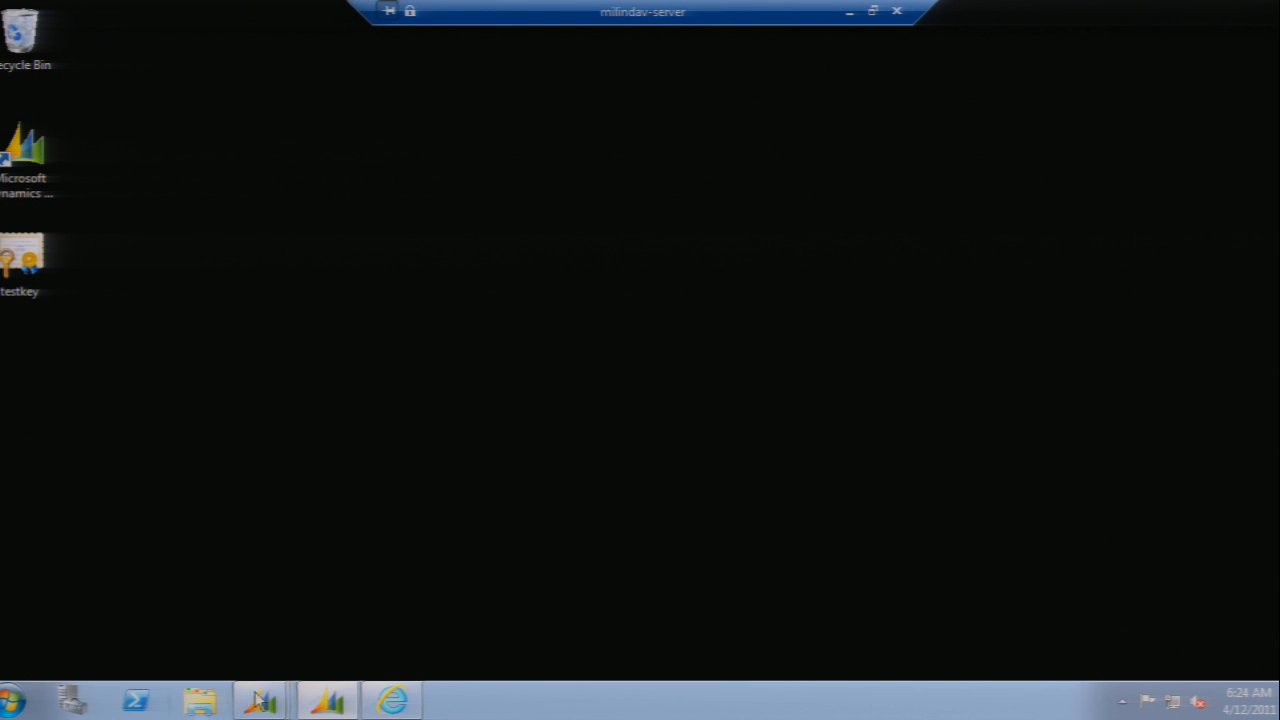
# Bring back the Dynamics AX client and open the user profiles from the System administration area page
pyautogui.moveTo(262, 703)
pyautogui.click(240, 612)
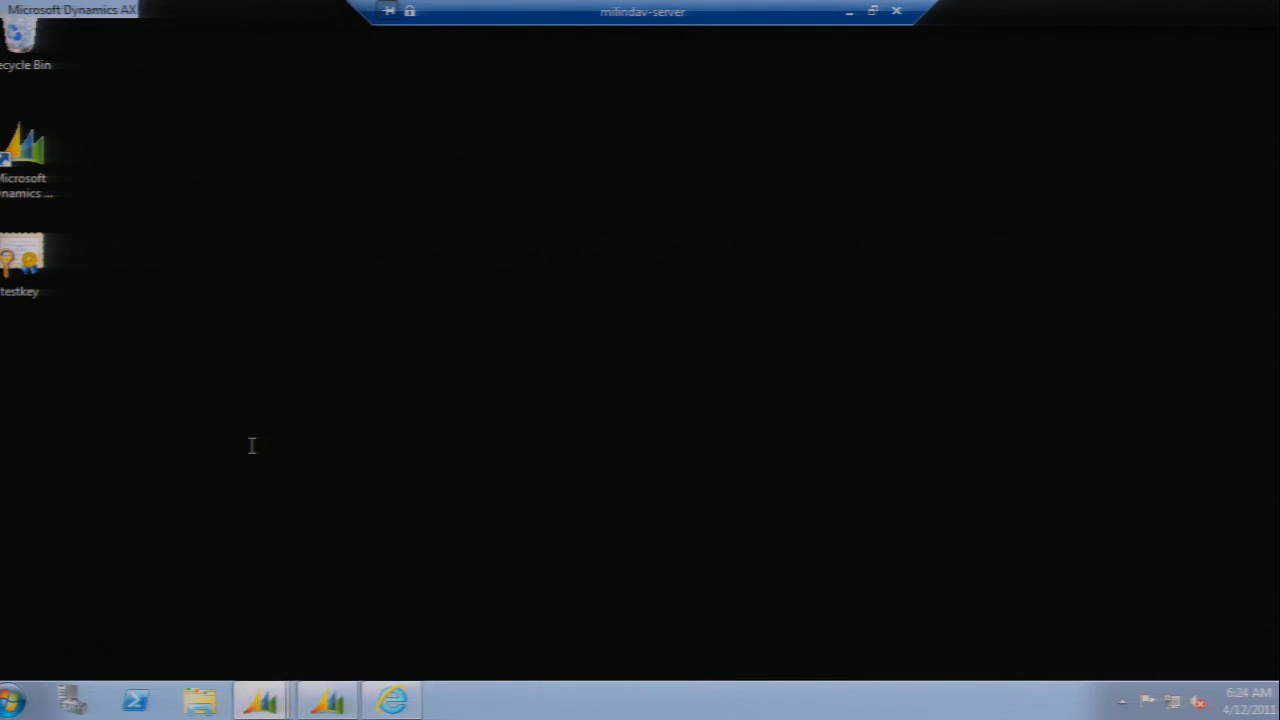
pyautogui.click(145, 40)
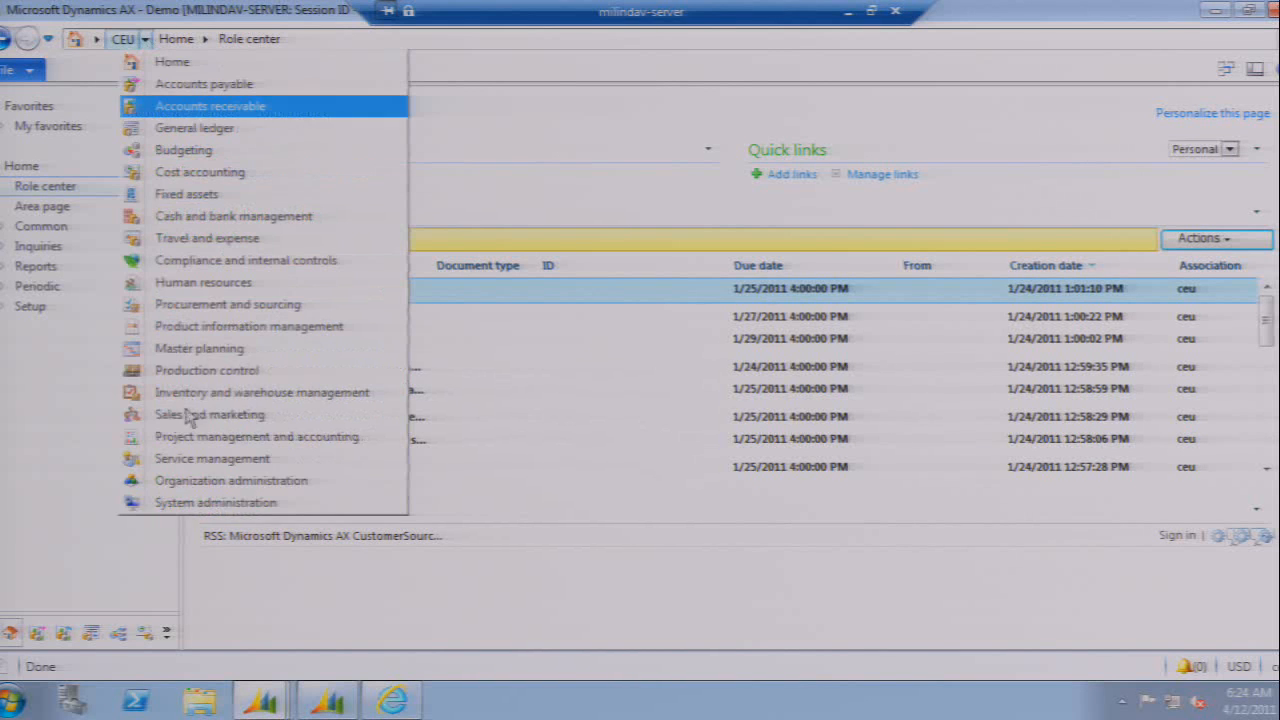
pyautogui.click(195, 504)
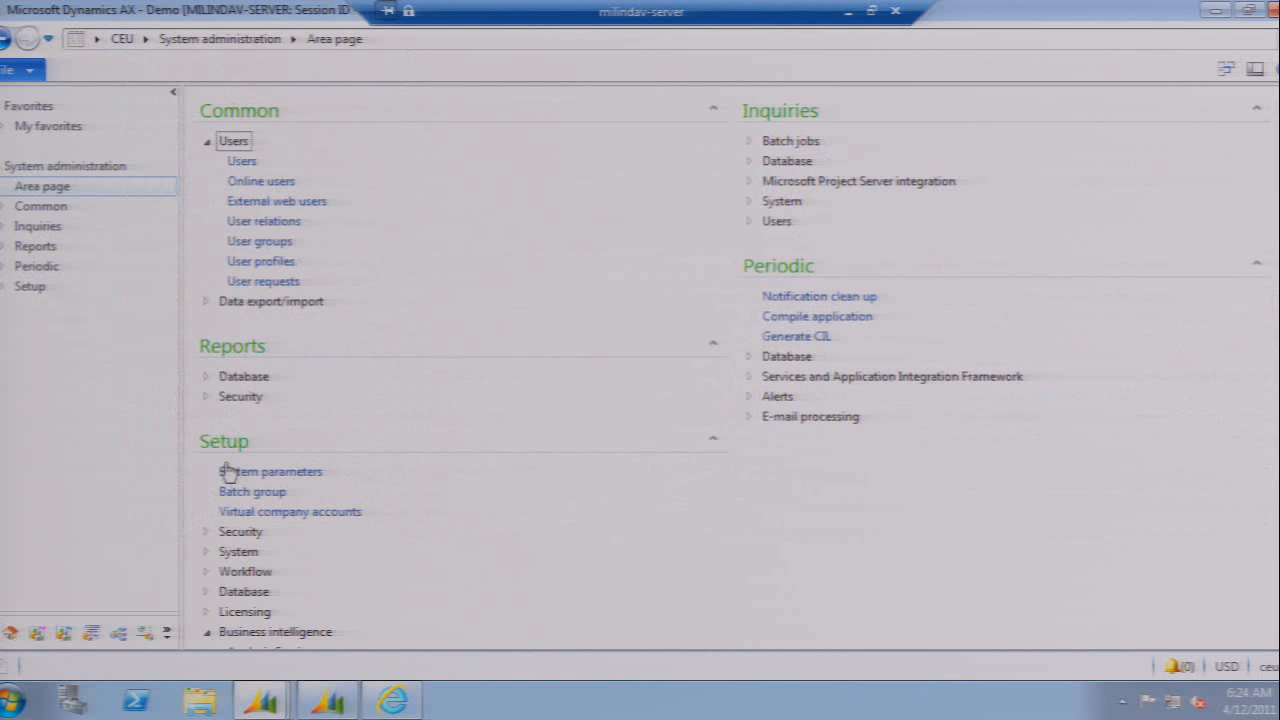
pyautogui.click(258, 261)
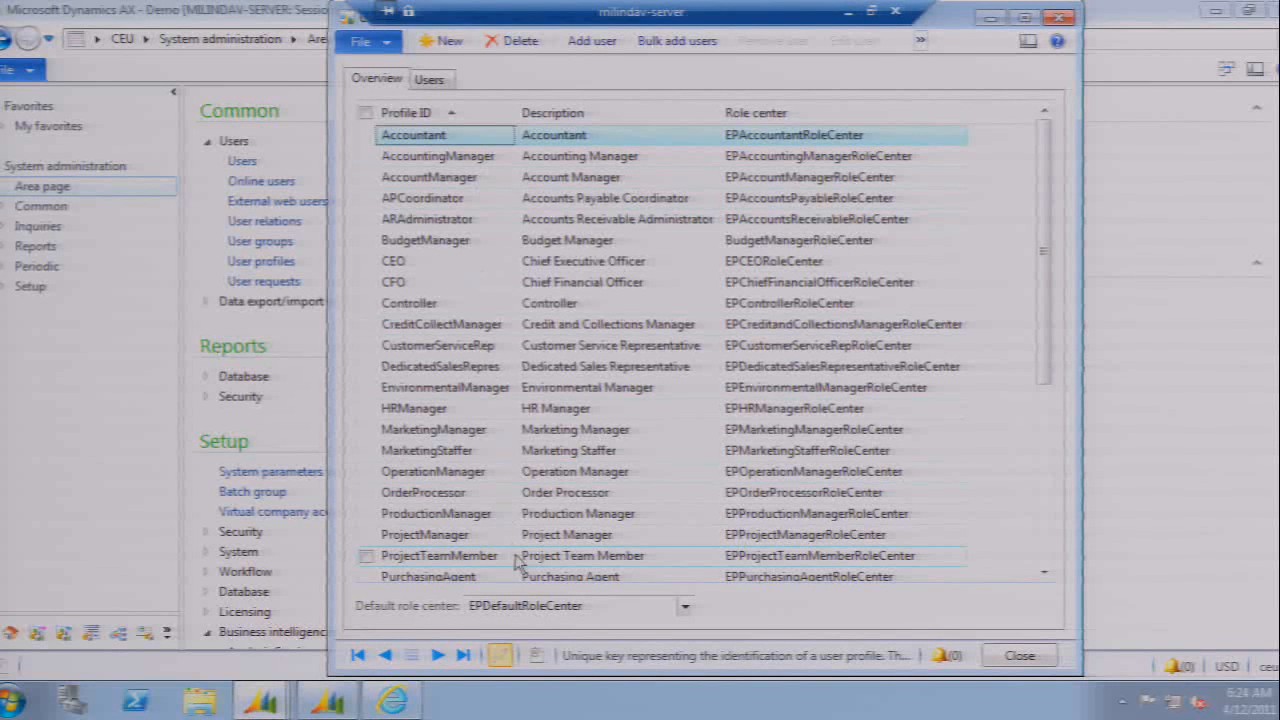
# Check the users assigned to the CFO profile and start adding a user, viewing the available user IDs
pyautogui.click(403, 284)
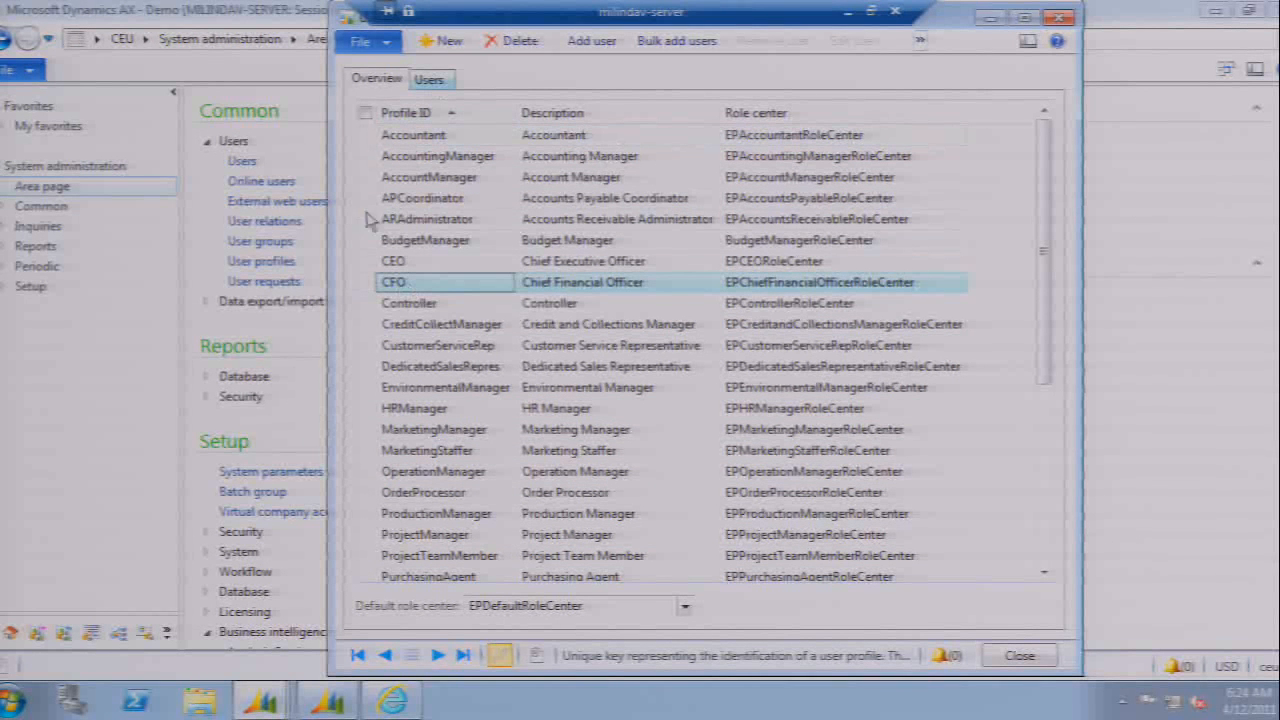
pyautogui.click(368, 285)
pyautogui.click(432, 80)
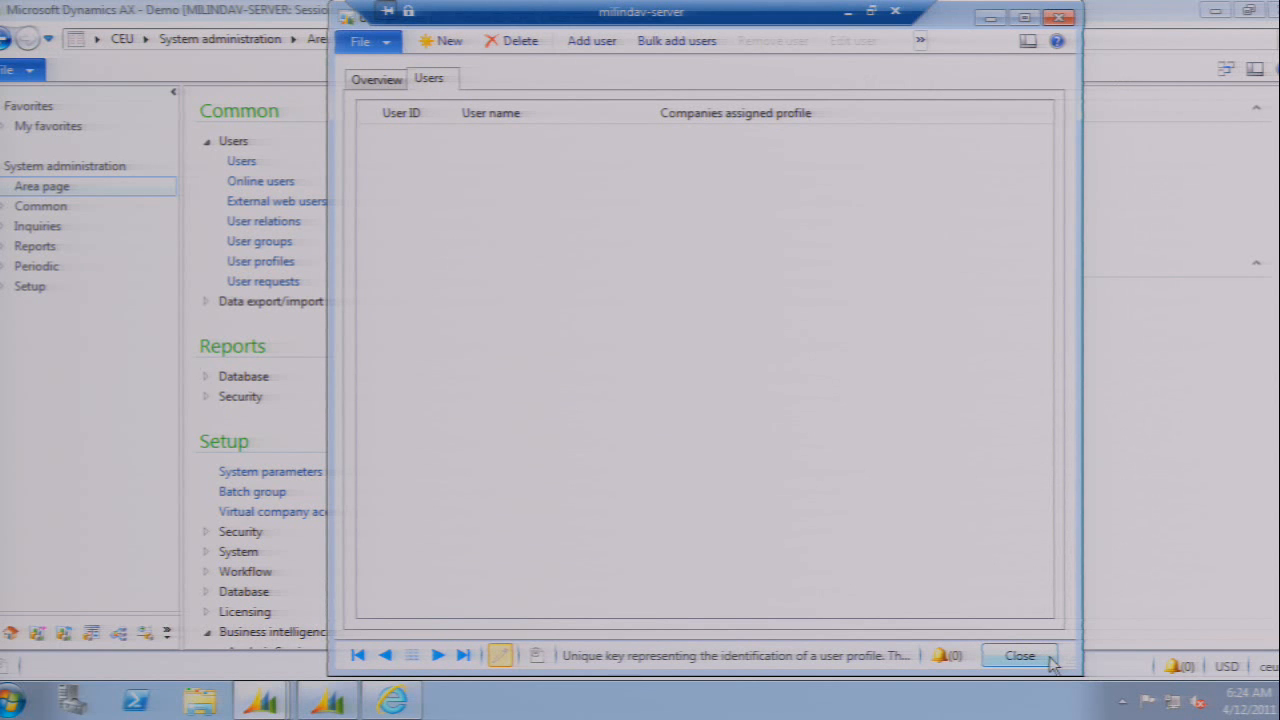
pyautogui.click(594, 40)
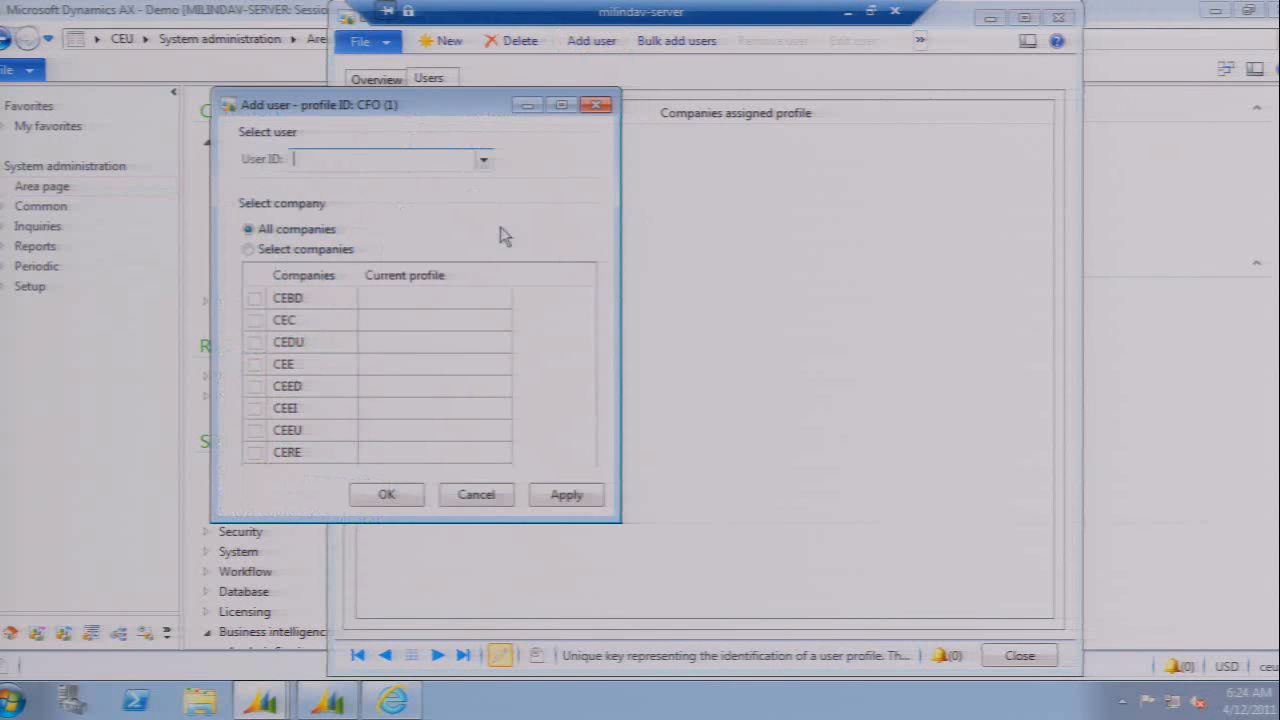
pyautogui.click(484, 160)
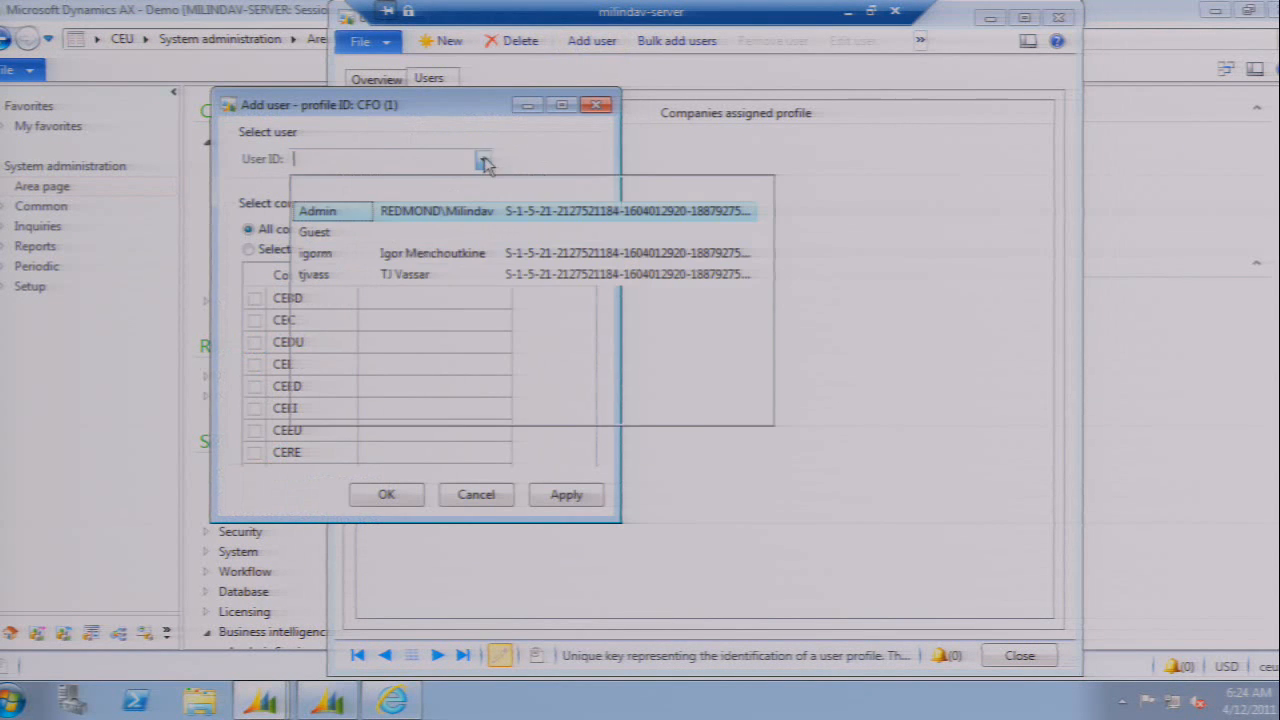
pyautogui.click(561, 168)
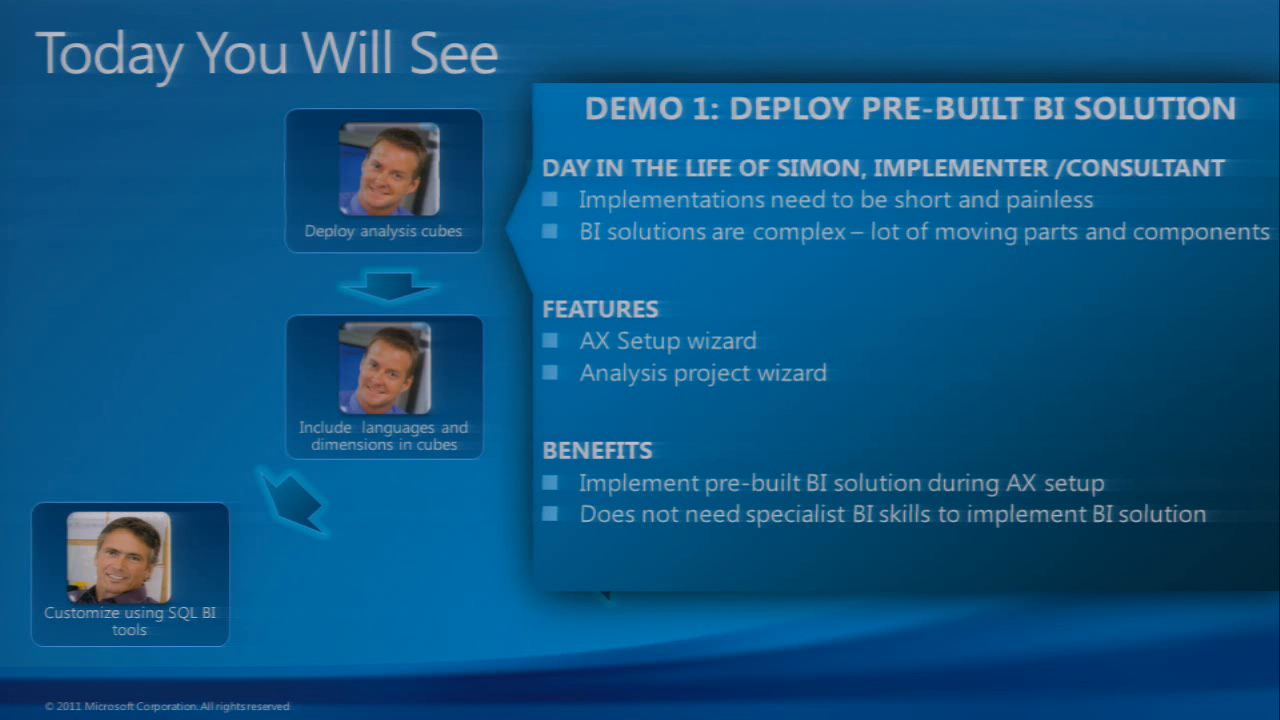
pyautogui.press('Right')
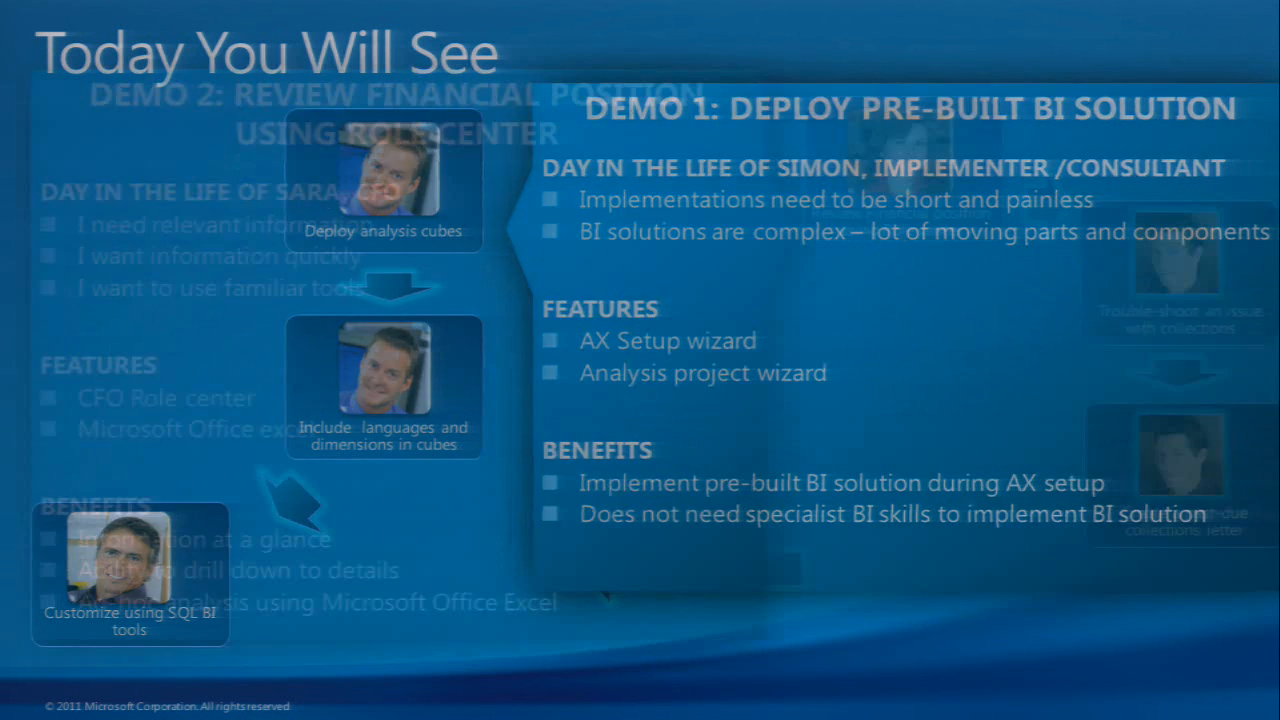
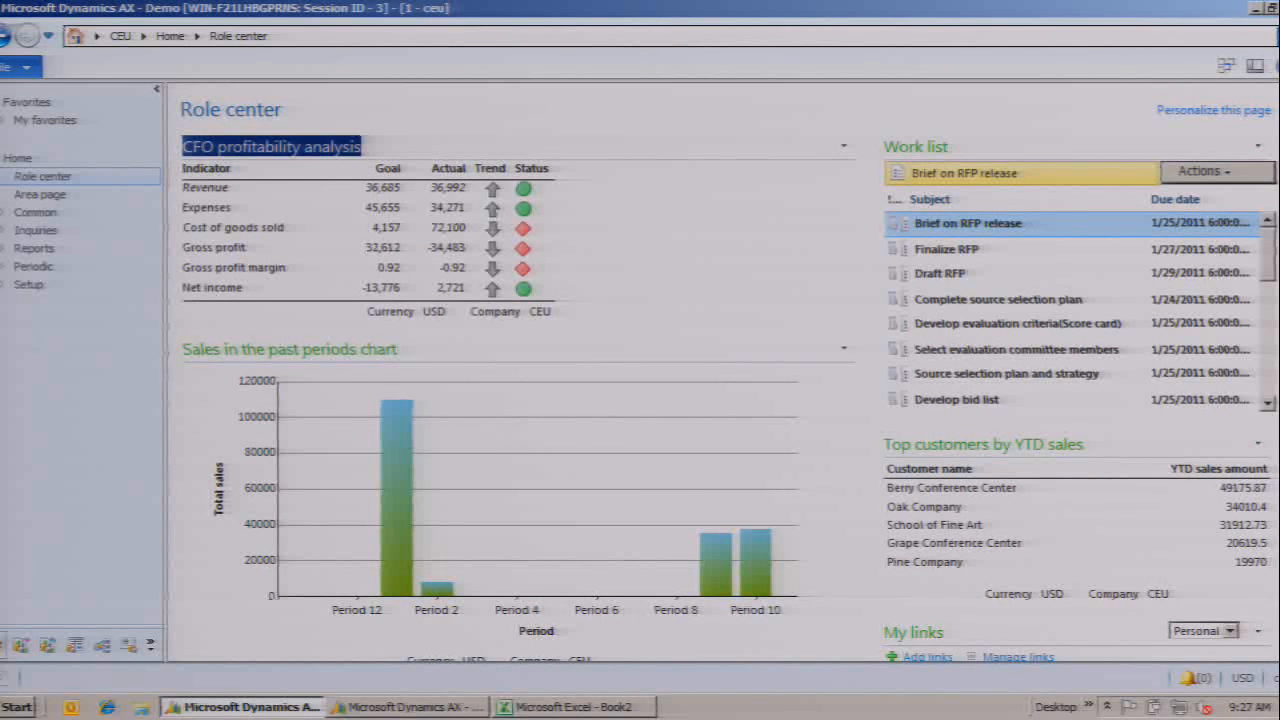
# Review the CFO Role center, highlighting the Sales in the past periods chart and the Top customers by YTD sales list
pyautogui.scroll(-3, 730, 376)
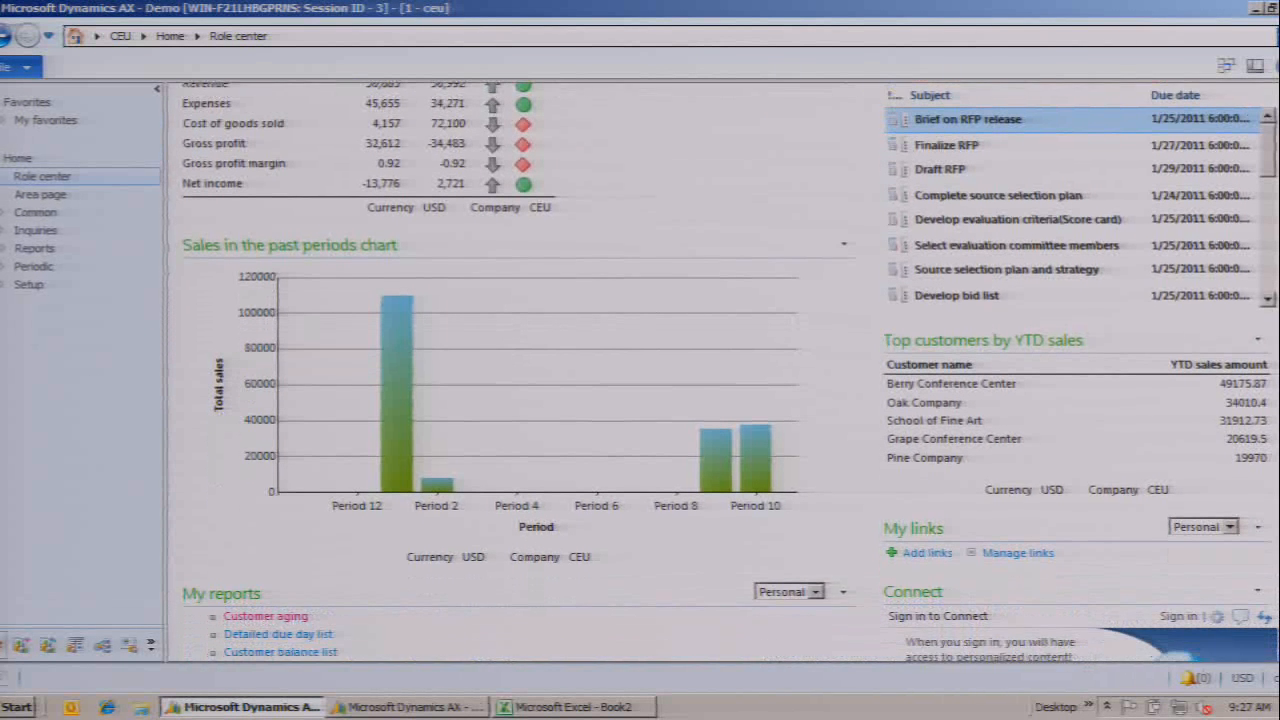
pyautogui.scroll(-2, 730, 376)
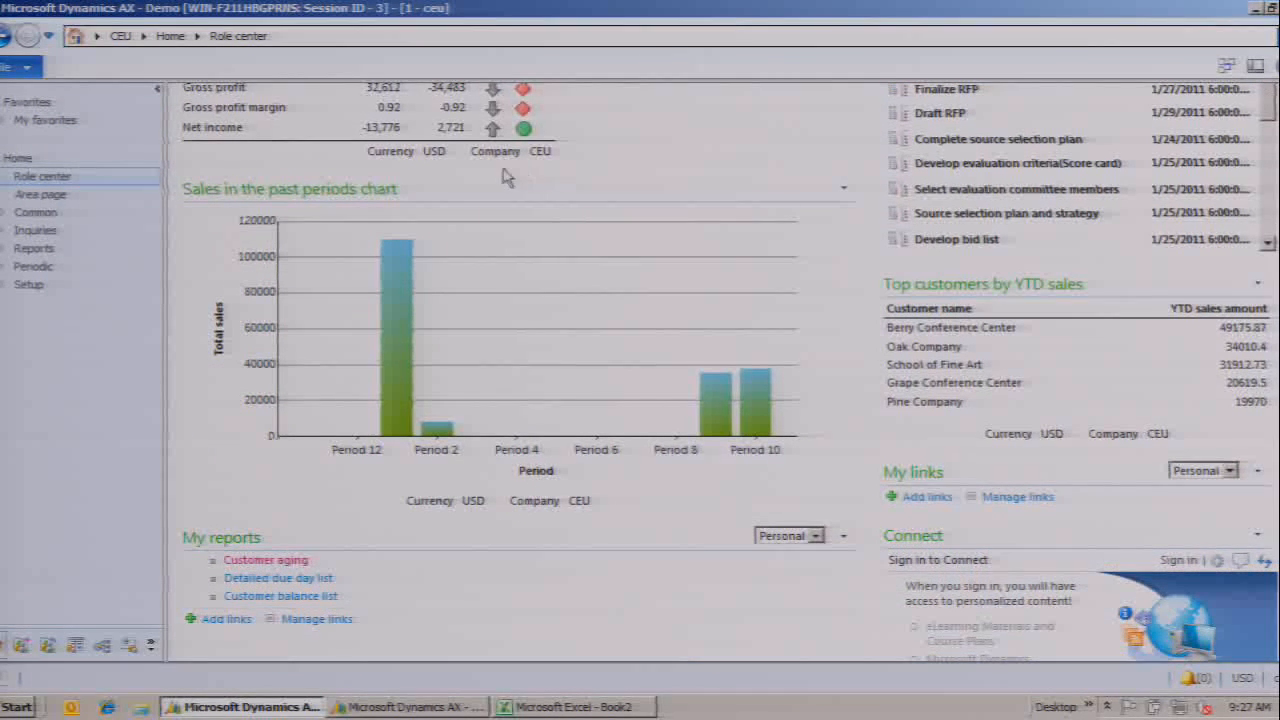
pyautogui.moveTo(402, 190); pyautogui.dragTo(172, 190)
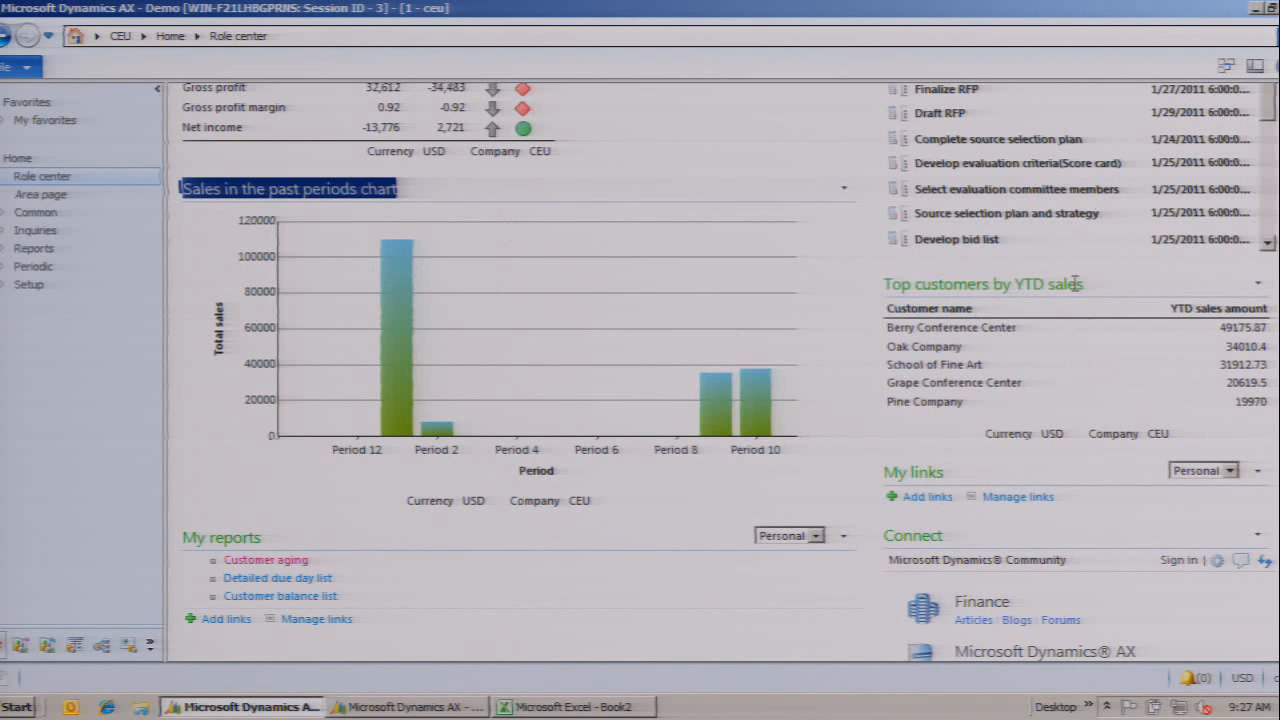
pyautogui.moveTo(1088, 288); pyautogui.dragTo(928, 290)
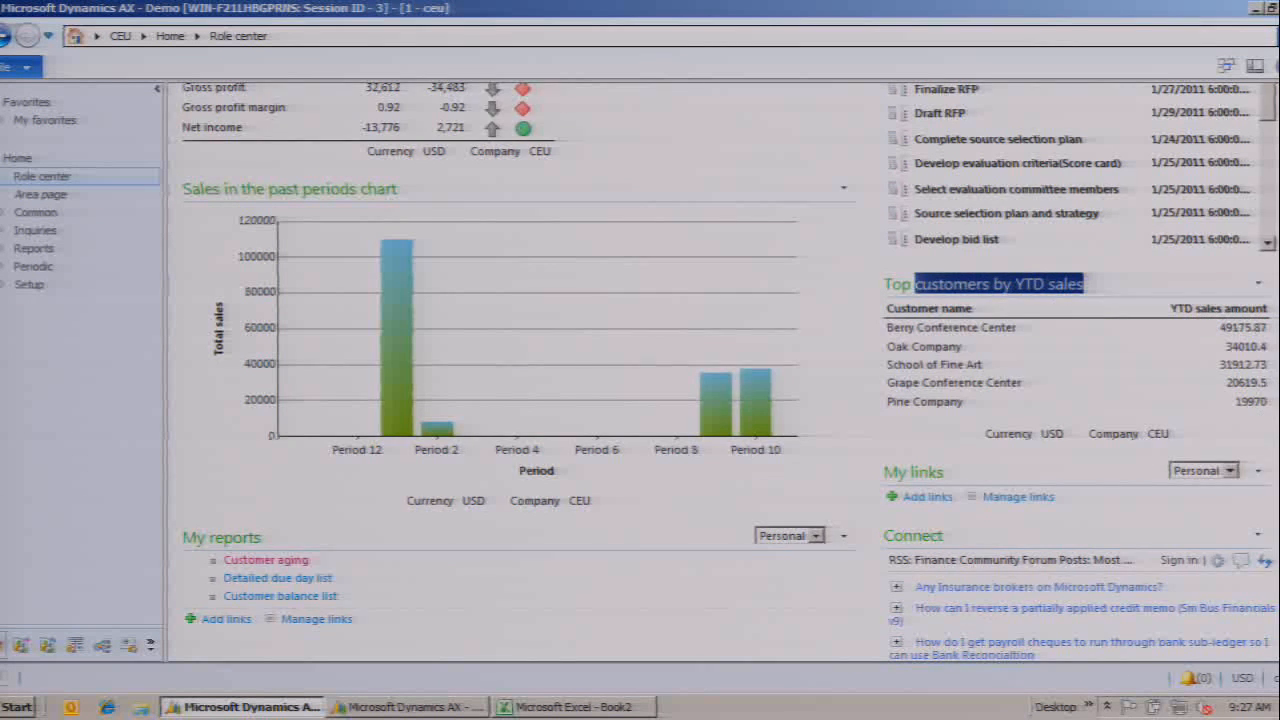
pyautogui.scroll(-1, 1010, 460)
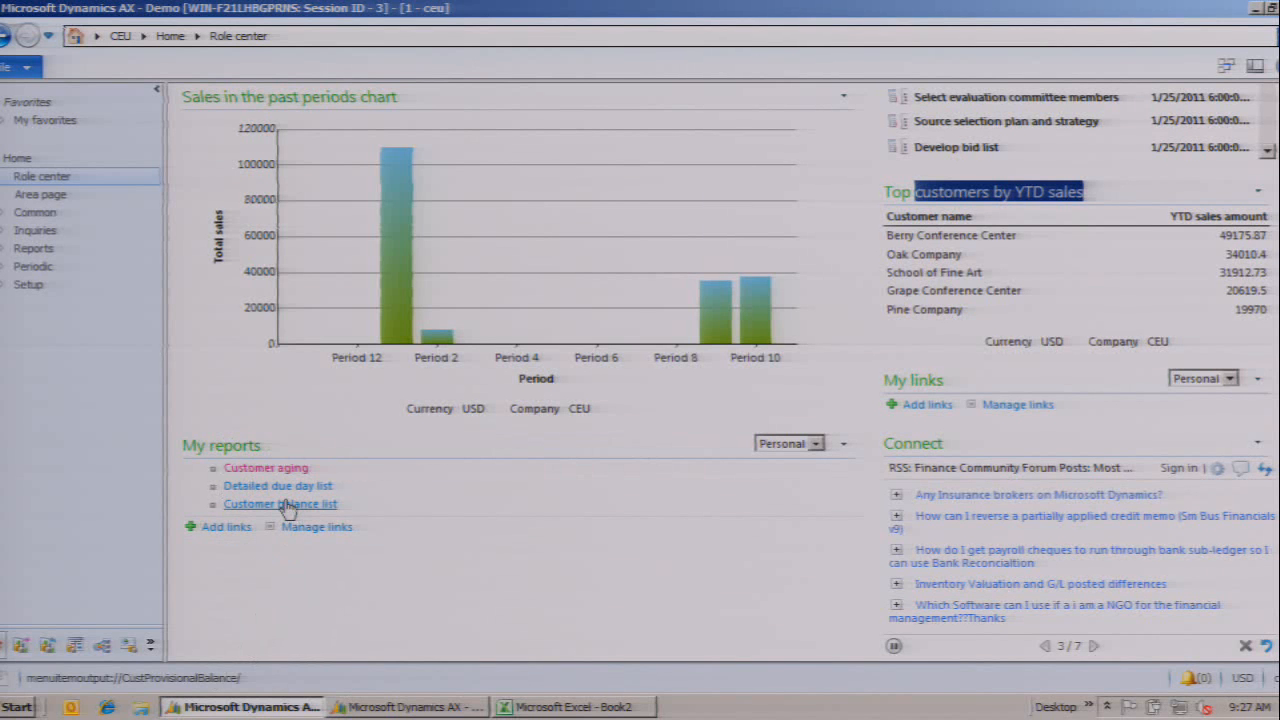
# Run the Customer aging report with its default parameters, hide the parameters and examine the report down to the grand total
pyautogui.click(285, 468)
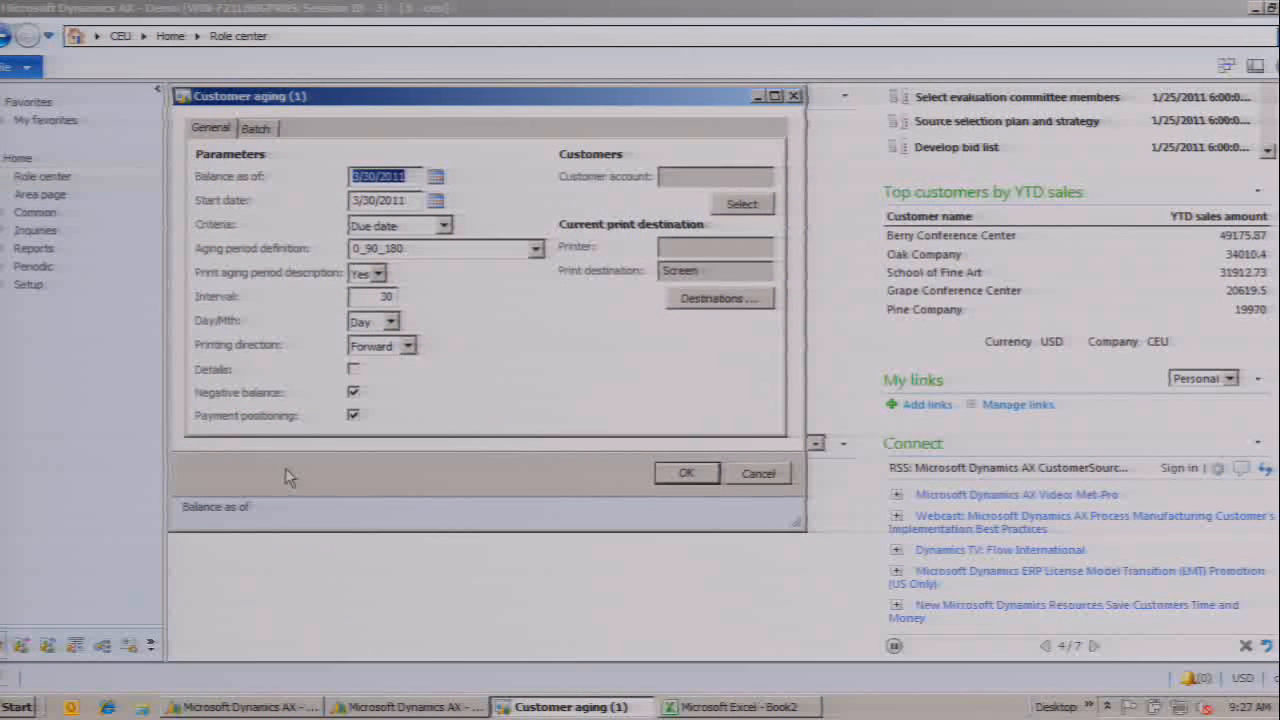
pyautogui.click(681, 475)
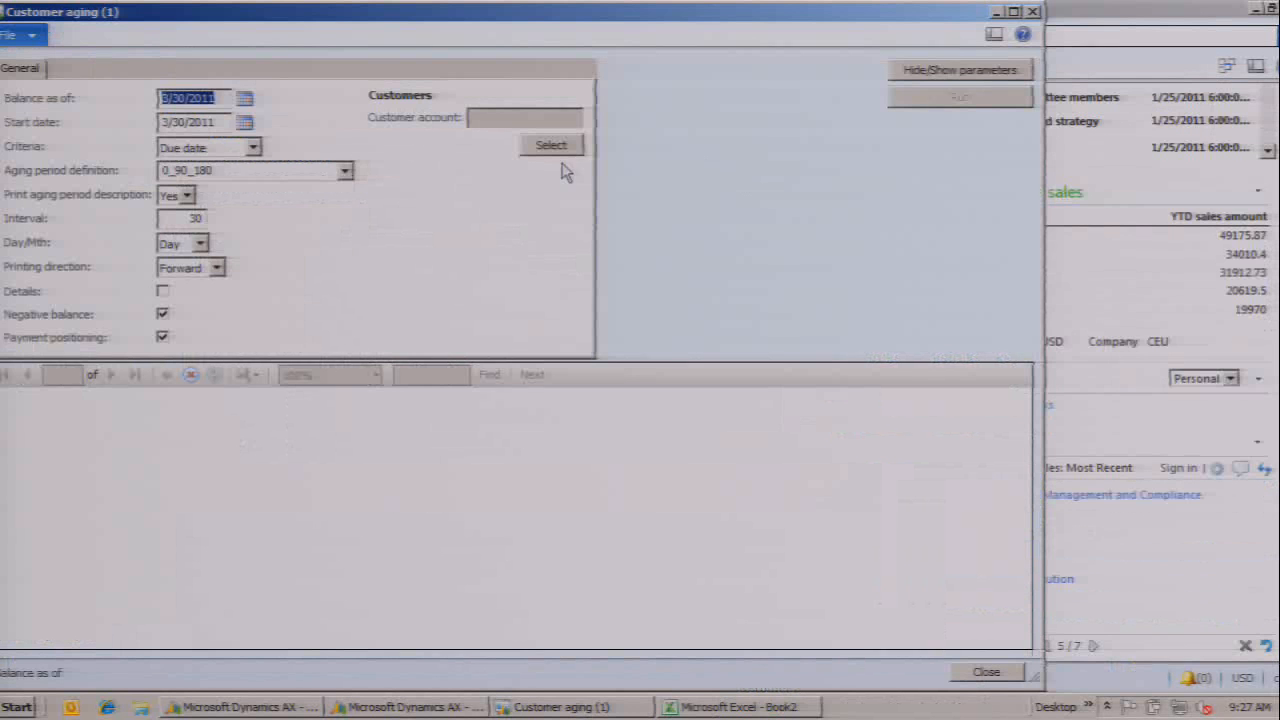
pyautogui.click(948, 78)
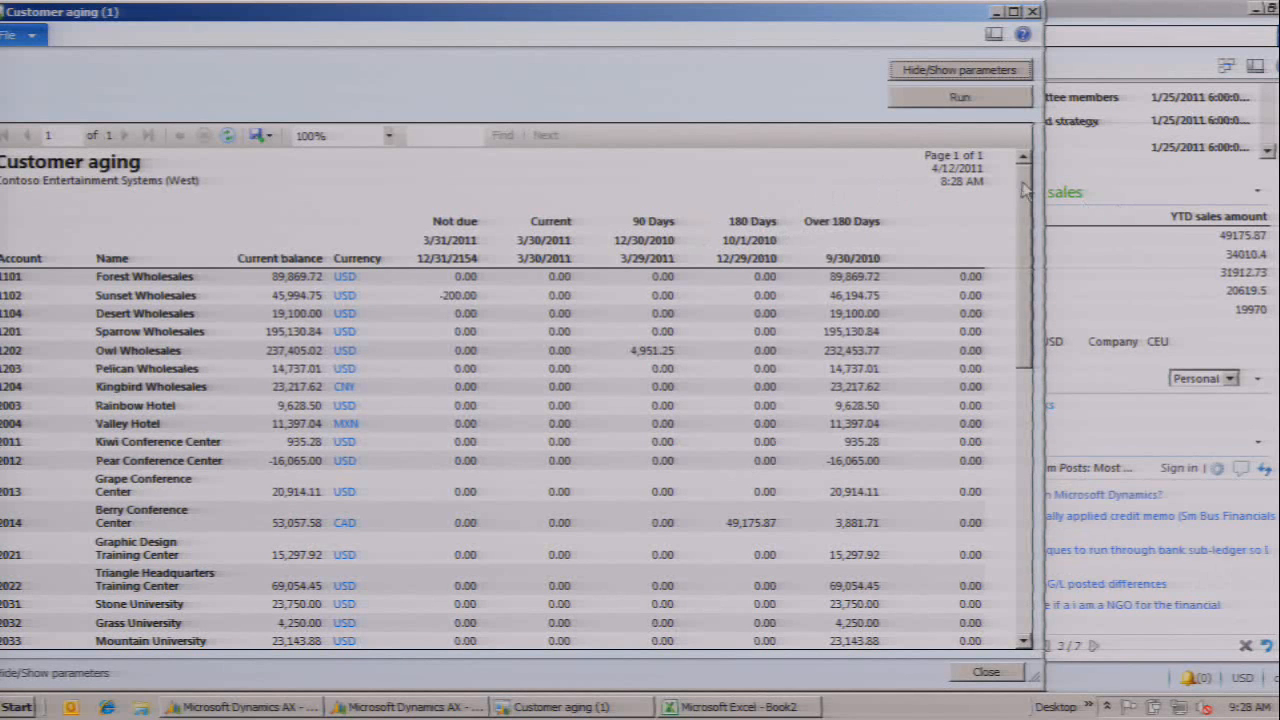
pyautogui.moveTo(1021, 193); pyautogui.dragTo(1020, 535)
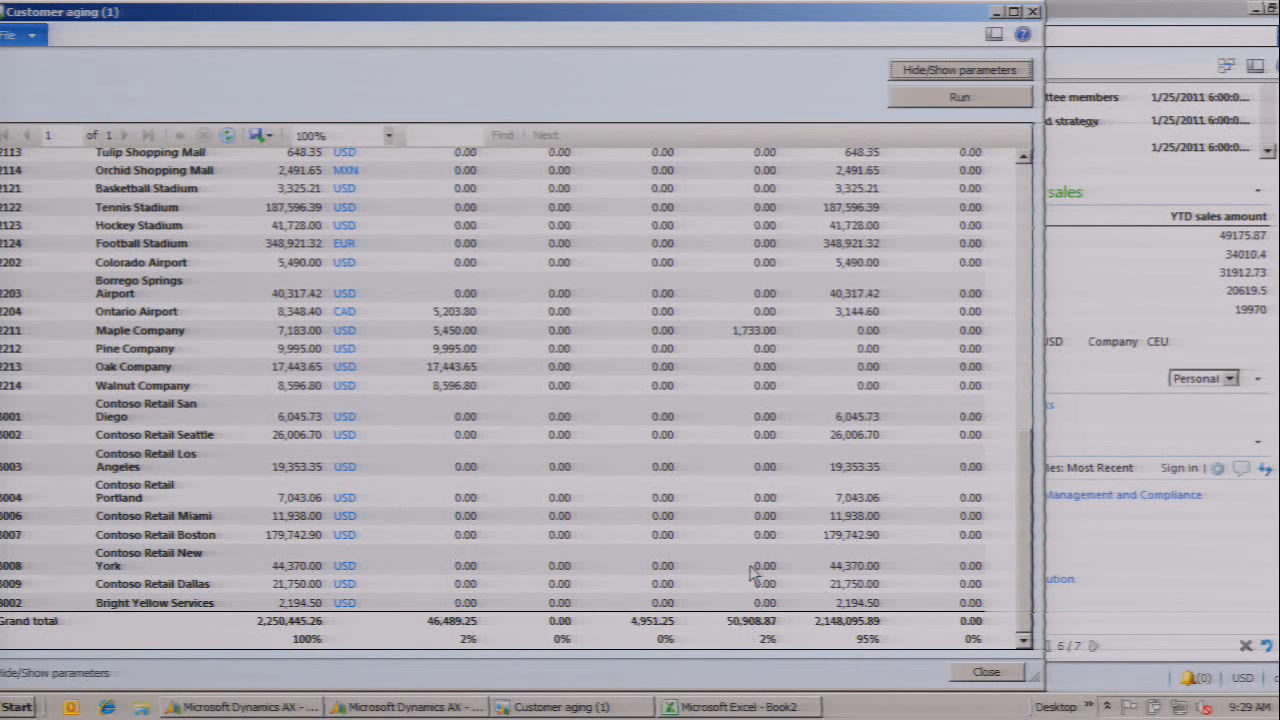
# Switch to the other Dynamics AX client, open the Customers past due list and filter it by the name "valley"
pyautogui.click(358, 707)
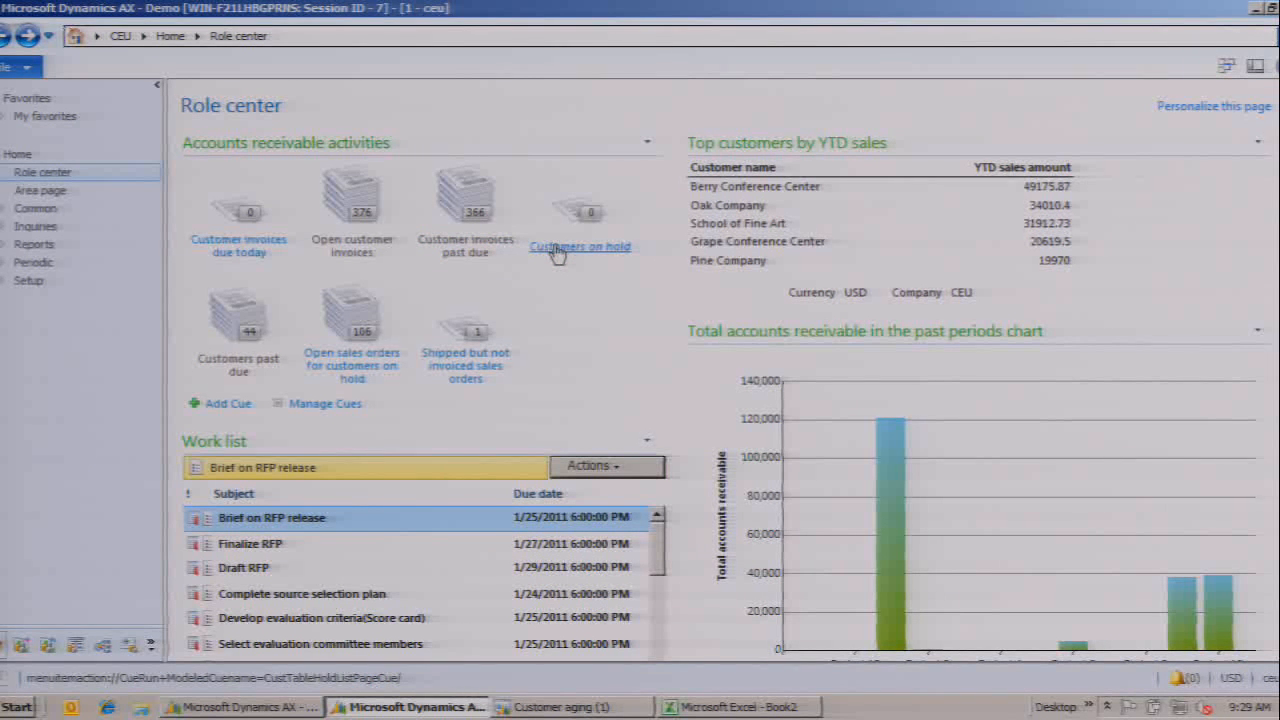
pyautogui.click(246, 370)
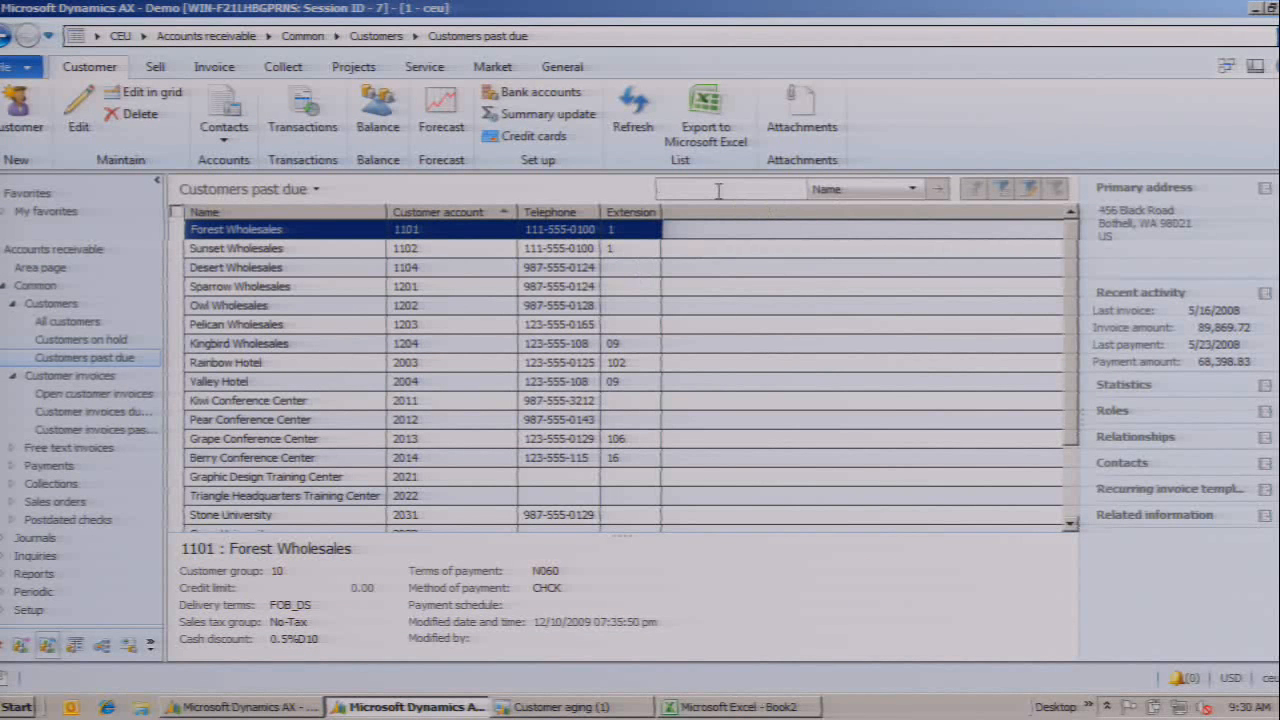
pyautogui.write('valley')
pyautogui.press('Return')
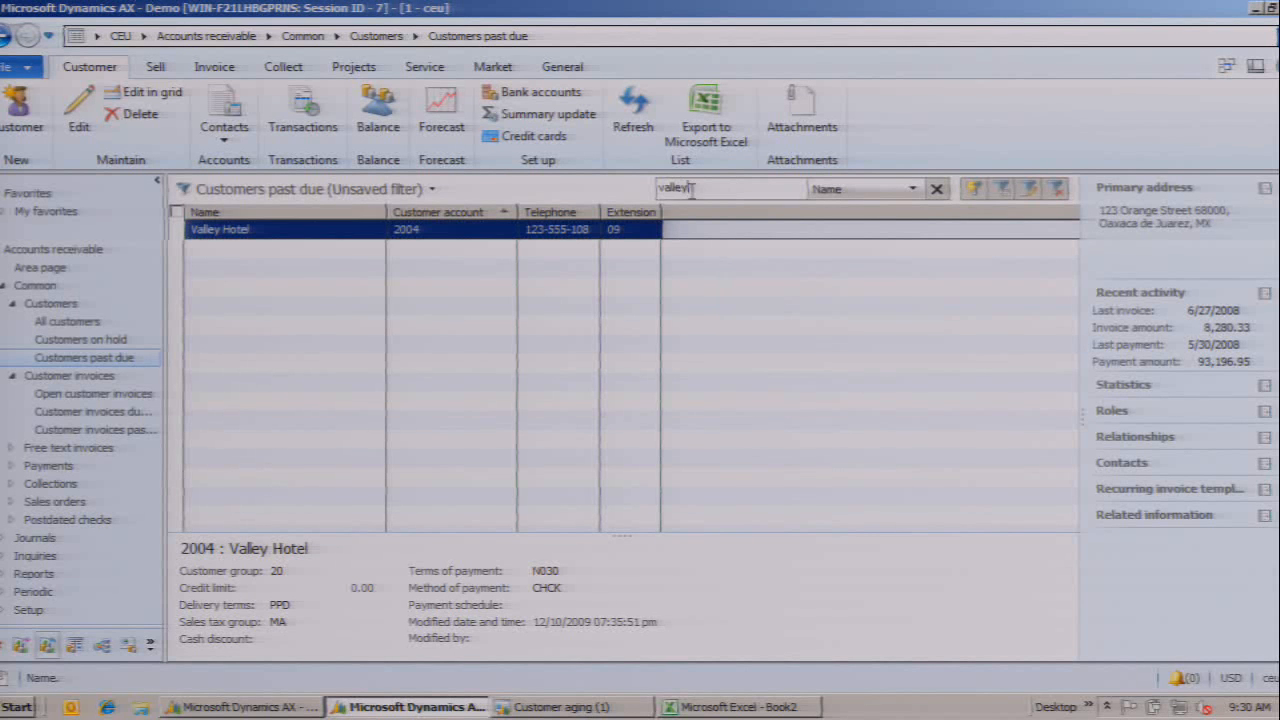
# Clear the name filter from the Customers past due list and select Desert Wholesales
pyautogui.moveTo(686, 188); pyautogui.dragTo(657, 188)
pyautogui.press('BackSpace')
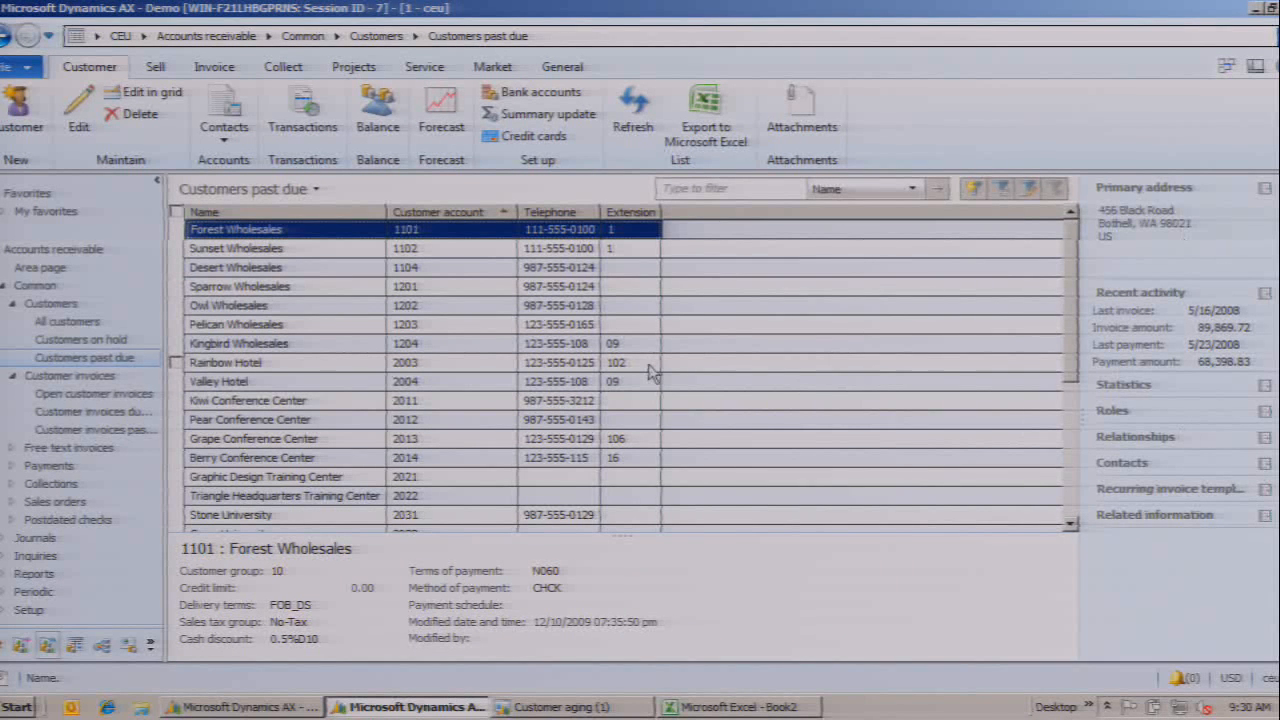
pyautogui.press('Down')
pyautogui.press('Down')
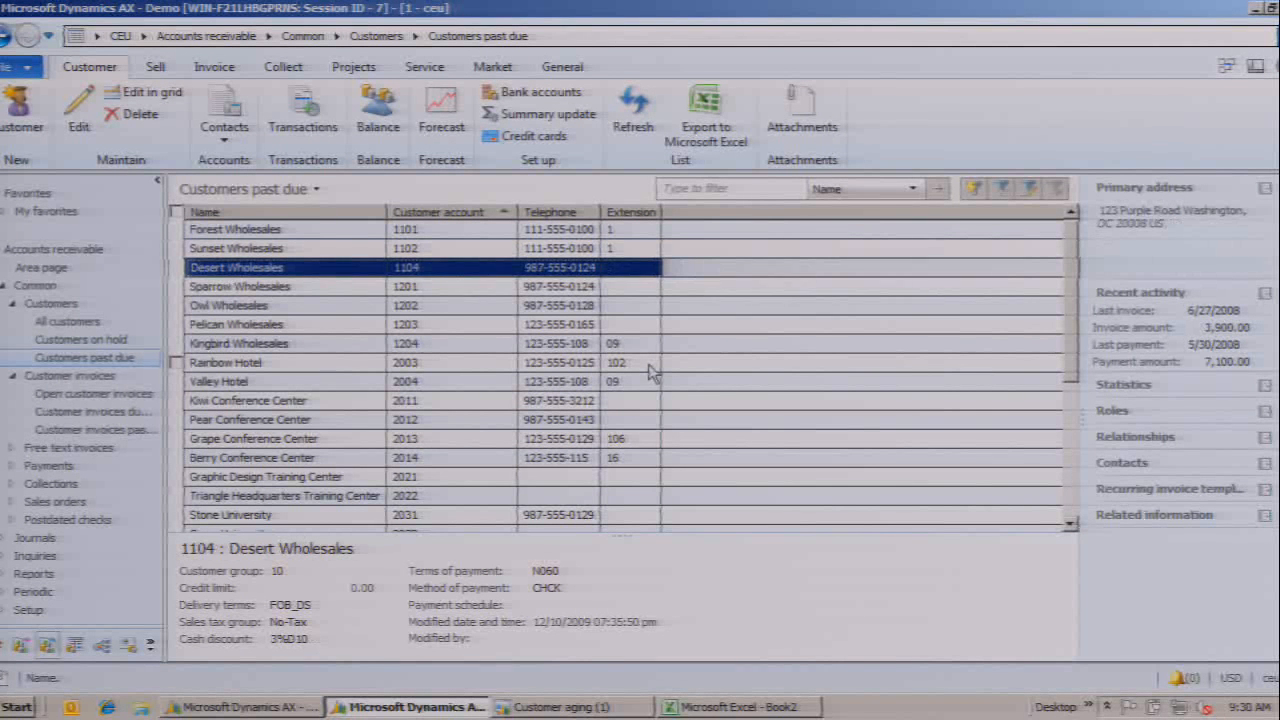
# Browse the Customers past due records after Desert Wholesales, from Sparrow Wholesales through Pelican Wholesales, and review their details
pyautogui.press('Down')
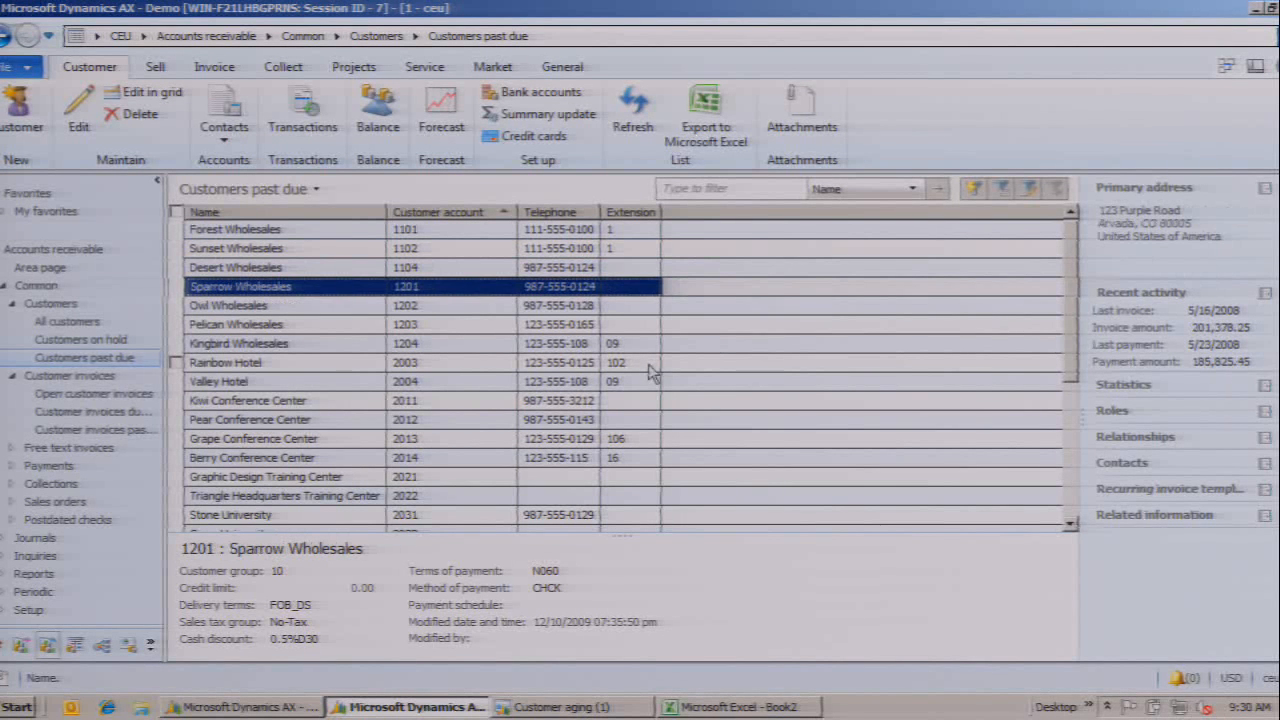
pyautogui.press('Down')
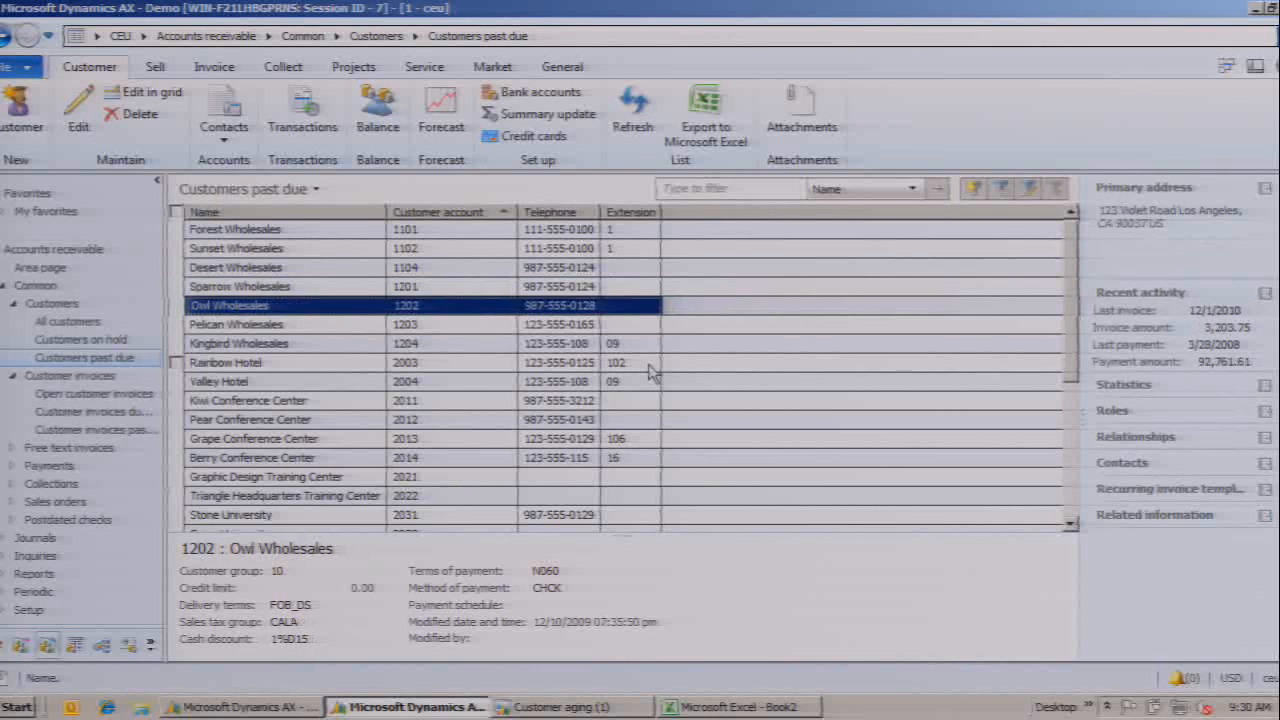
pyautogui.press('Down')
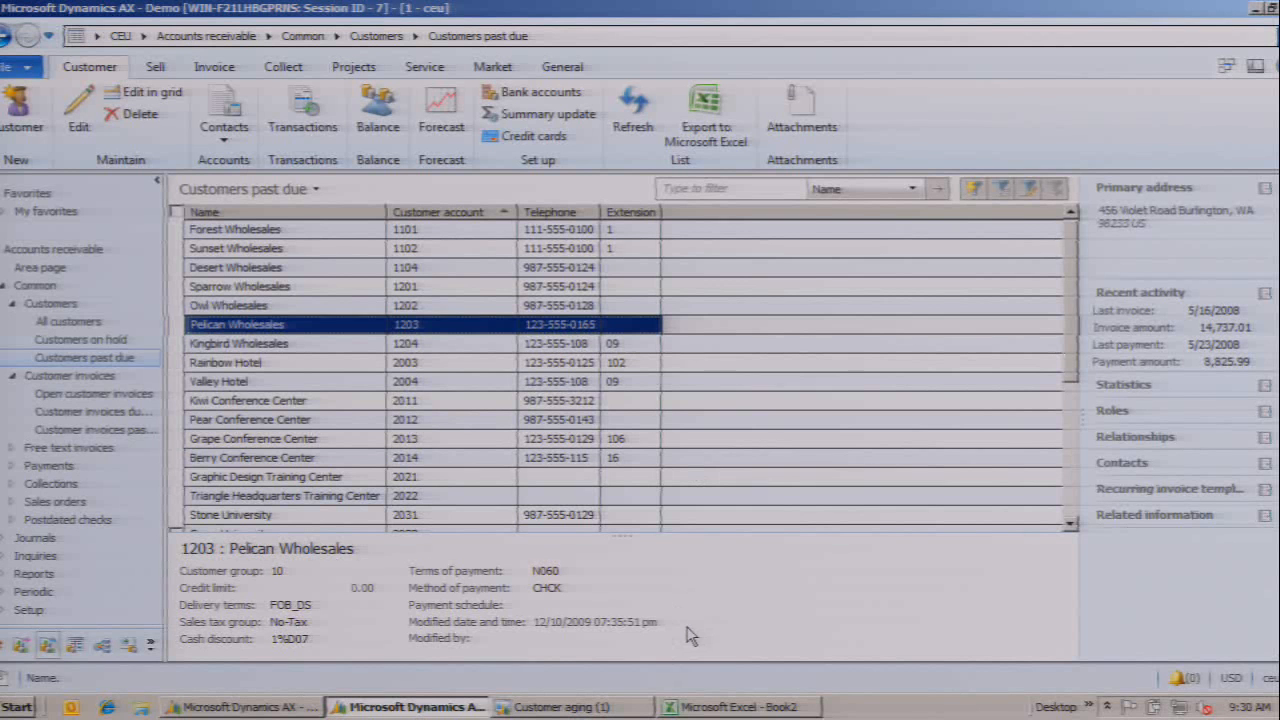
# Switch to the blank Excel workbook and connect to Analysis Services on server "." using Windows Authentication
pyautogui.click(740, 707)
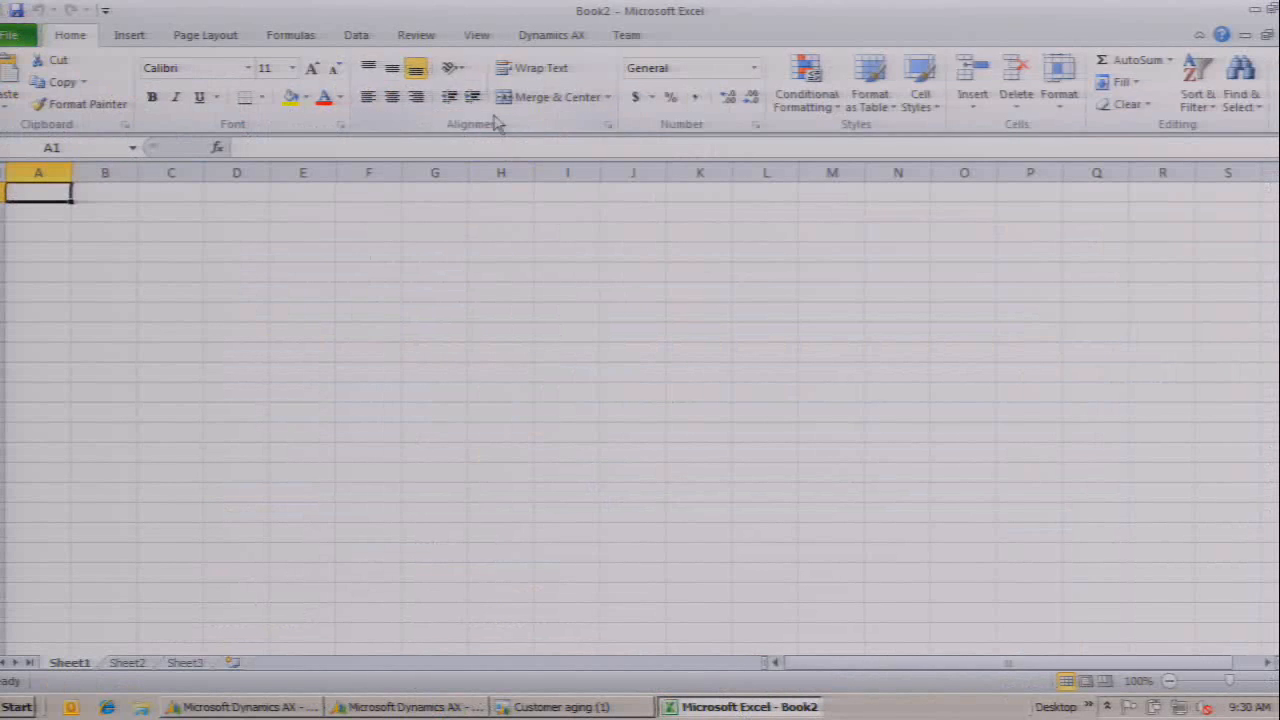
pyautogui.click(357, 35)
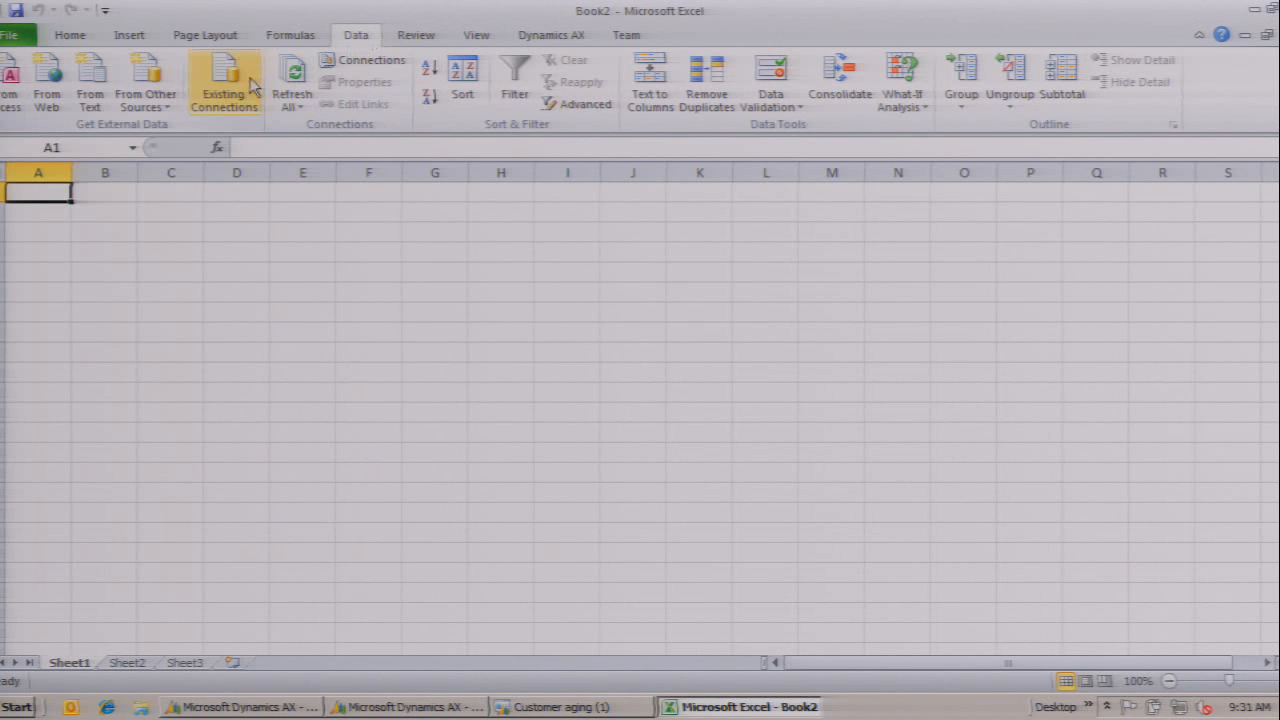
pyautogui.click(152, 104)
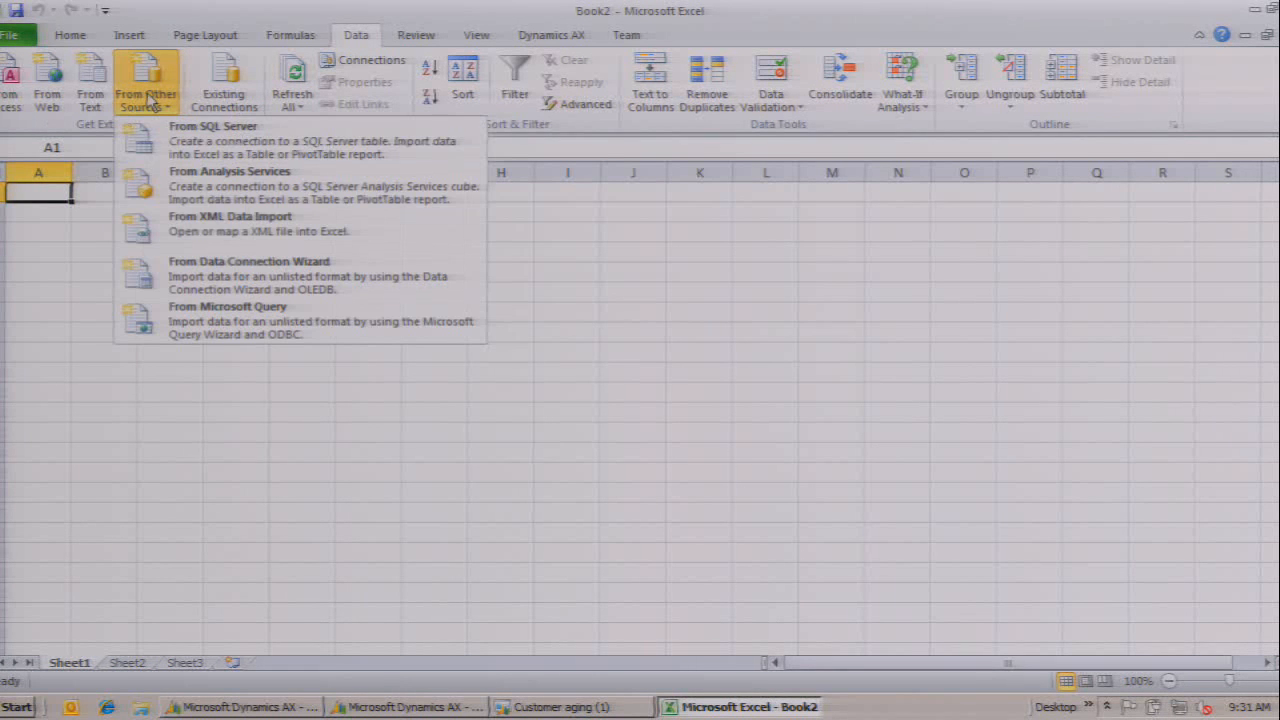
pyautogui.click(207, 180)
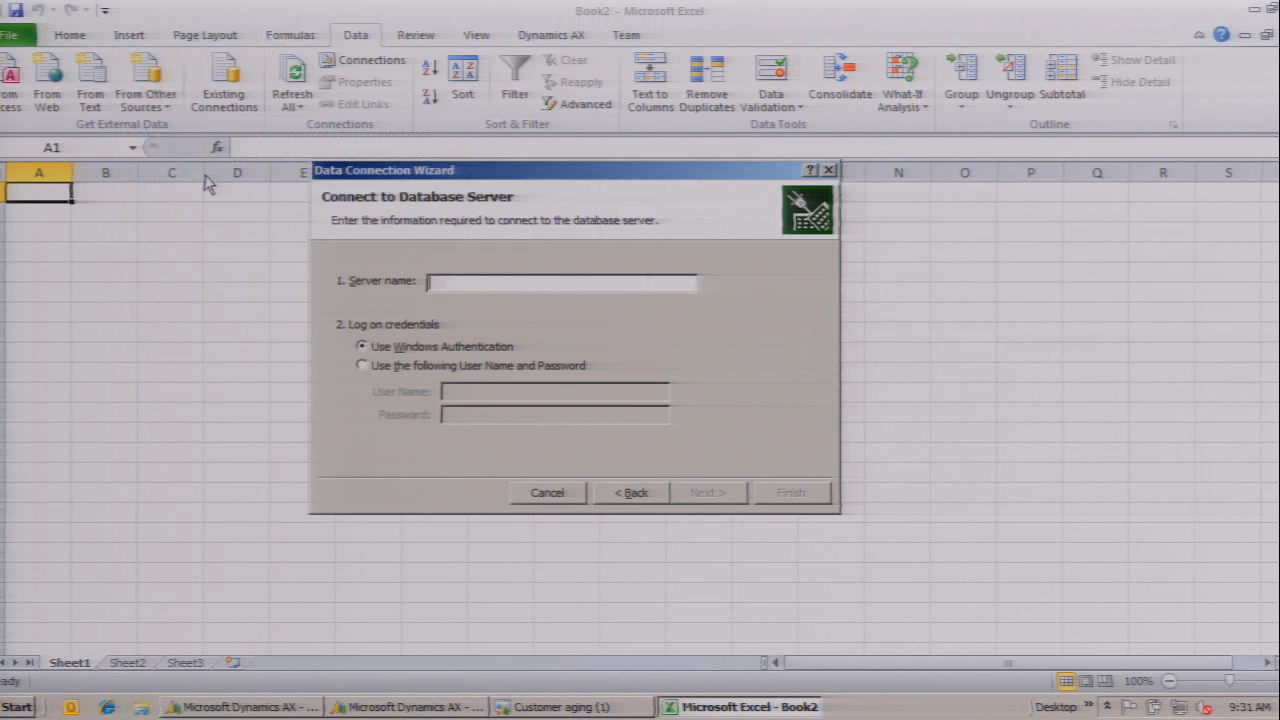
pyautogui.write('.')
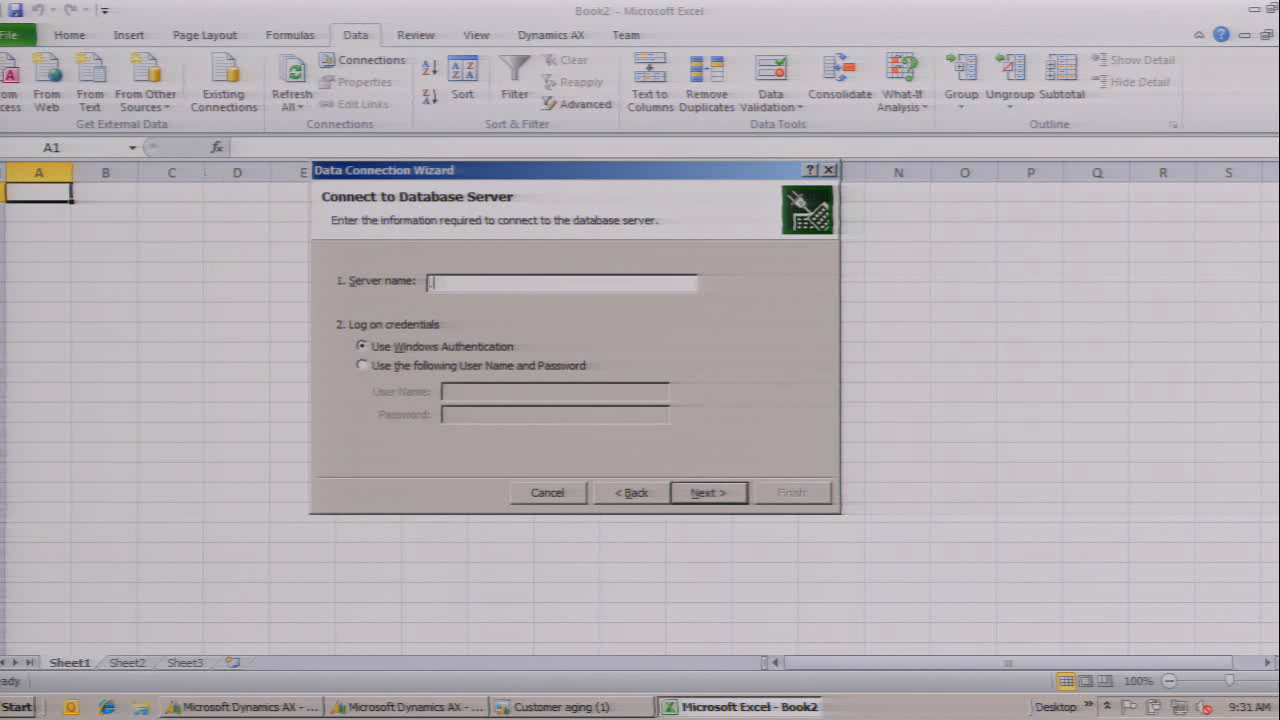
pyautogui.press('Return')
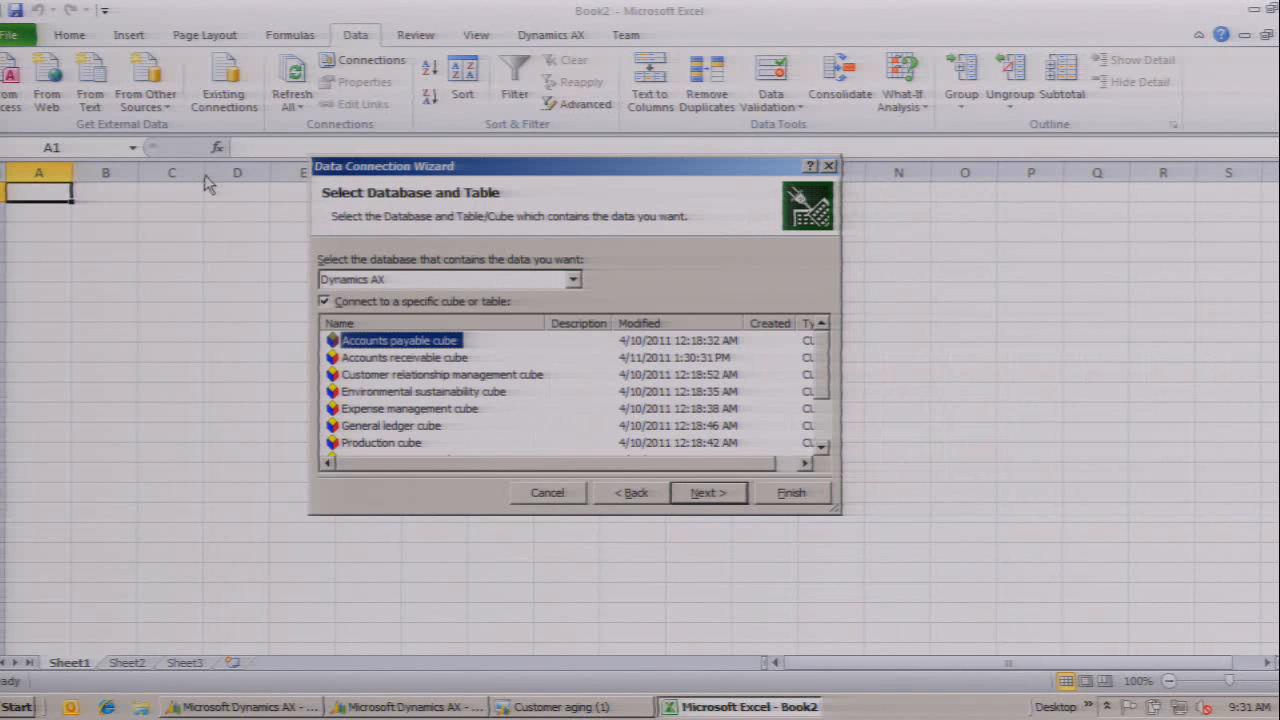
# Choose the Accounts receivable cube, replace the existing connection file and import the data as a PivotTable report at cell A1
pyautogui.click(409, 360)
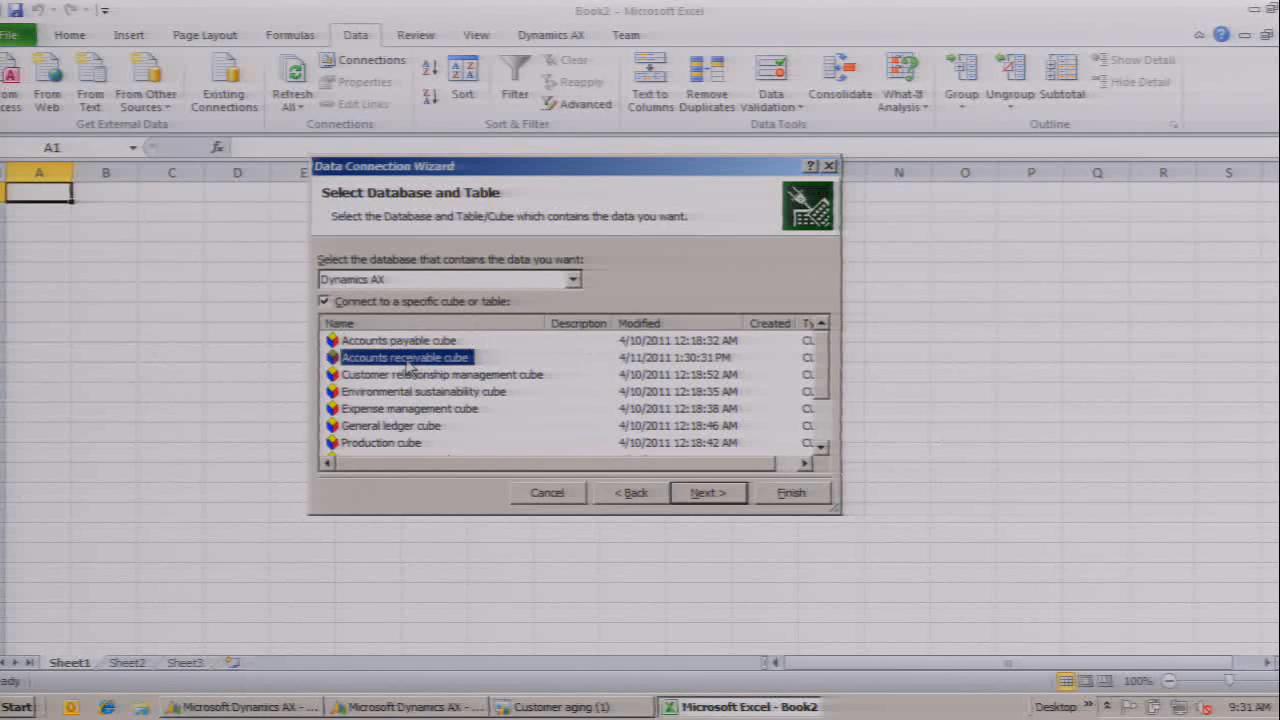
pyautogui.click(806, 506)
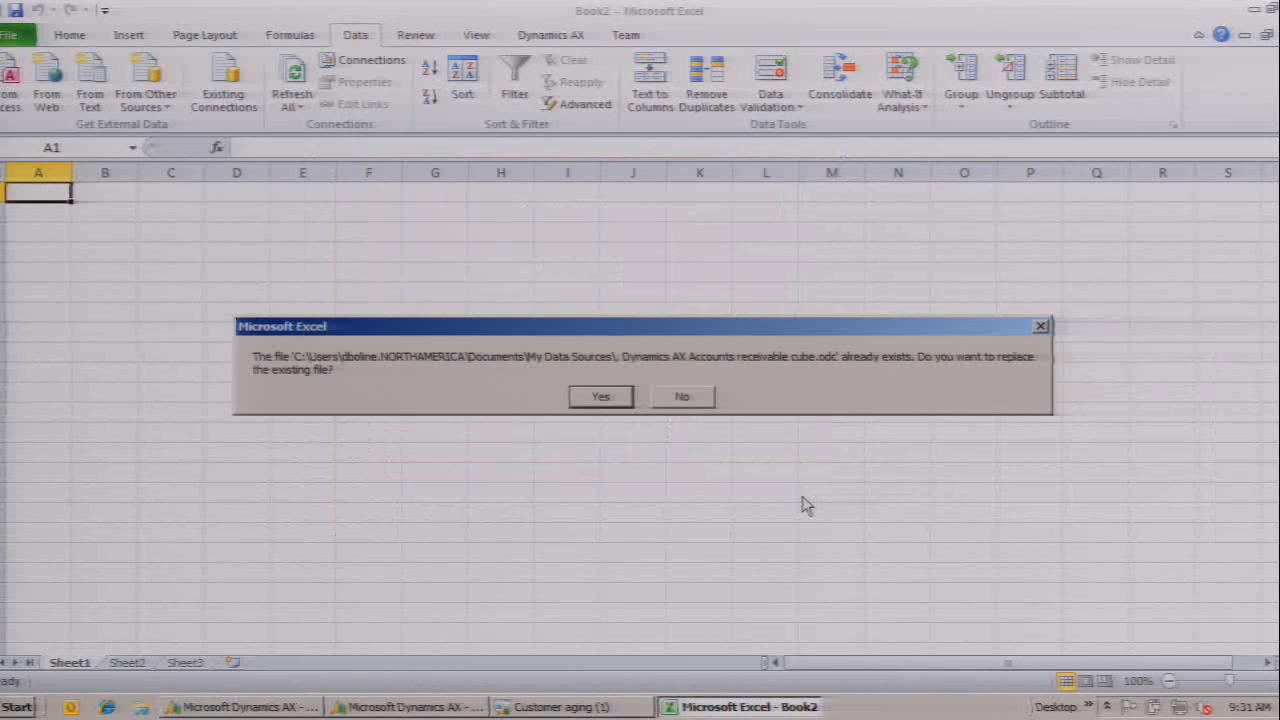
pyautogui.click(603, 399)
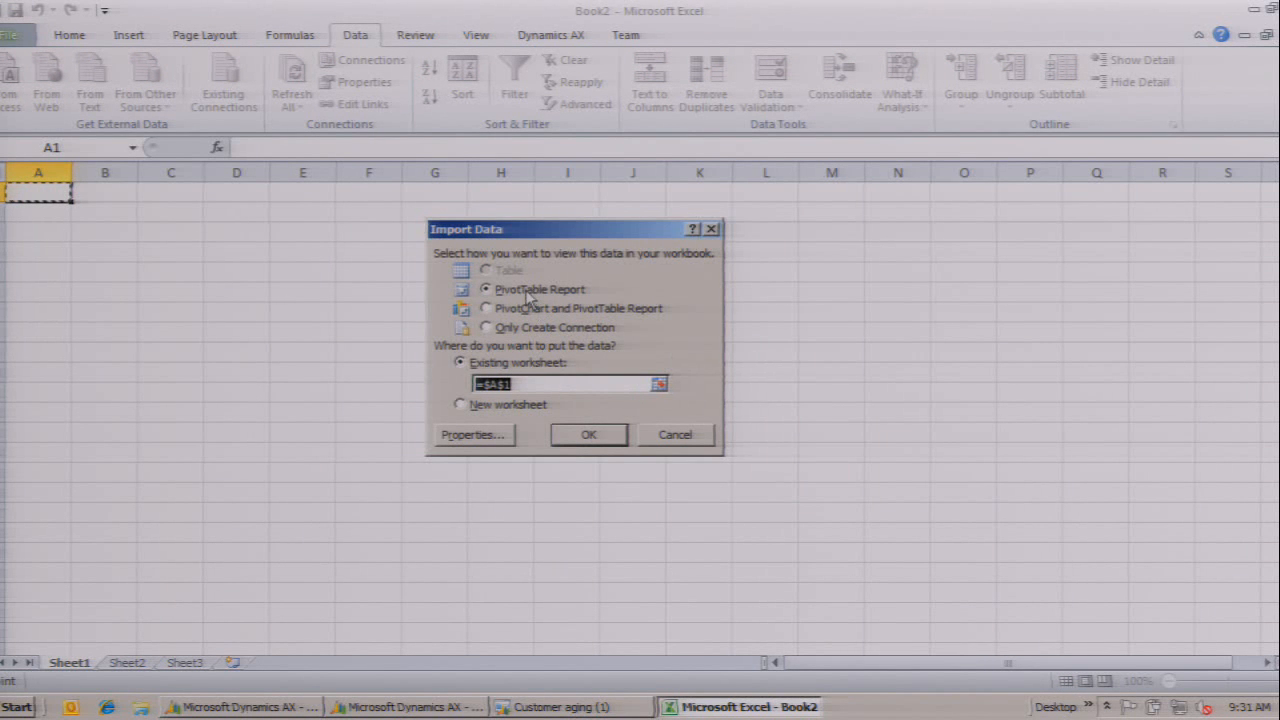
pyautogui.click(598, 436)
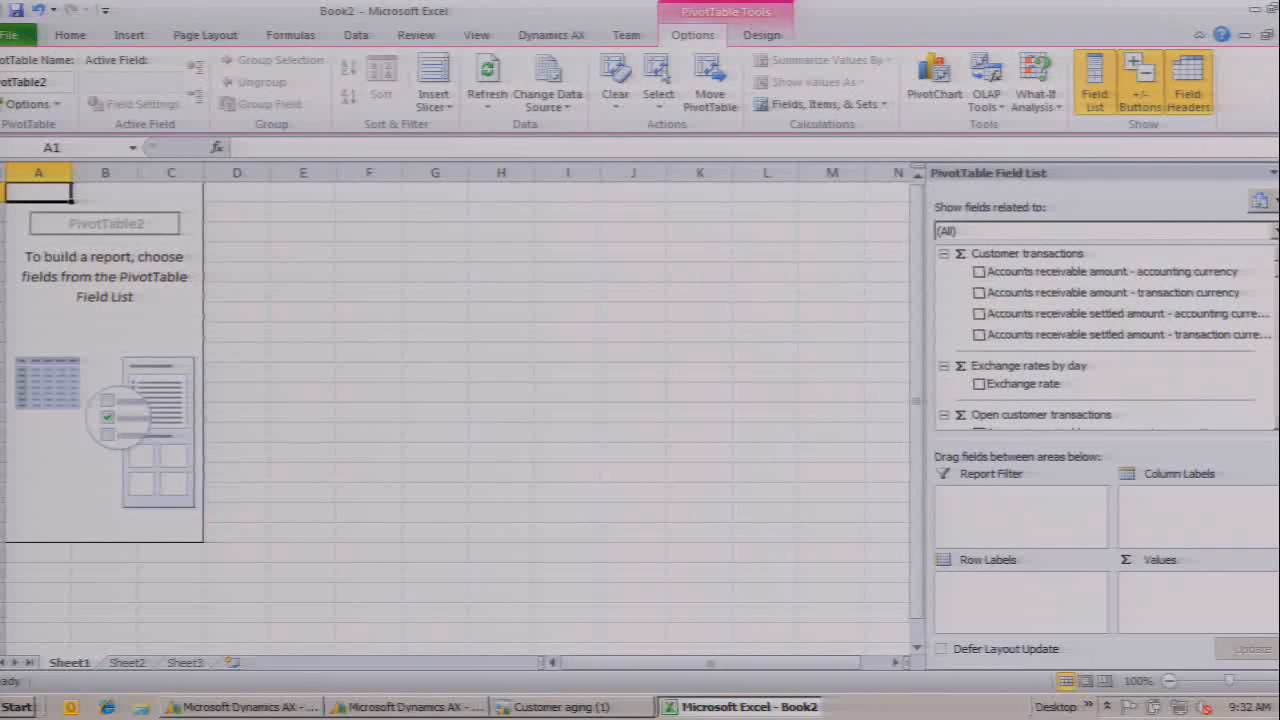
# Limit the PivotTable fields to Open customer transactions and add Accounts receivable open amount - accounting currency to the values
pyautogui.click(1274, 231)
pyautogui.click(1115, 307)
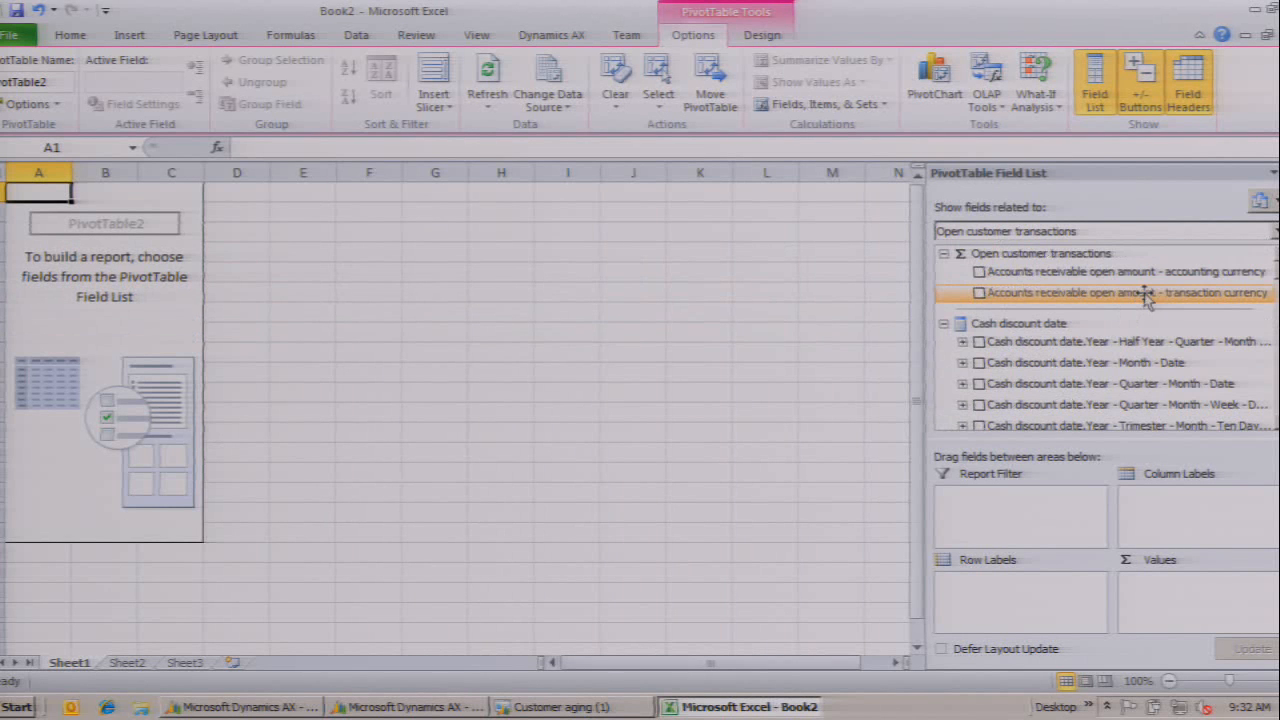
pyautogui.moveTo(1135, 280); pyautogui.dragTo(1200, 588)
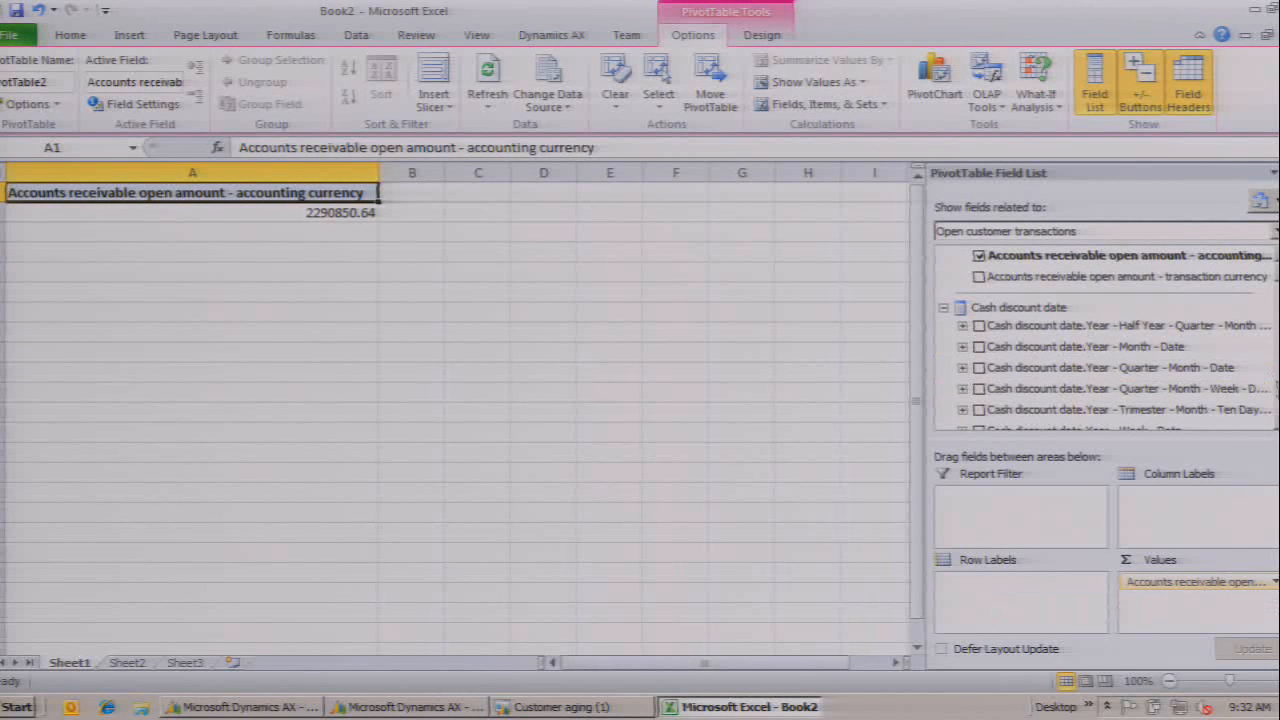
# Add the Customers - Name field from the Customer dimension's additional fields to the PivotTable's row labels
pyautogui.scroll(-3, 1100, 367)
pyautogui.scroll(-5, 1100, 340)
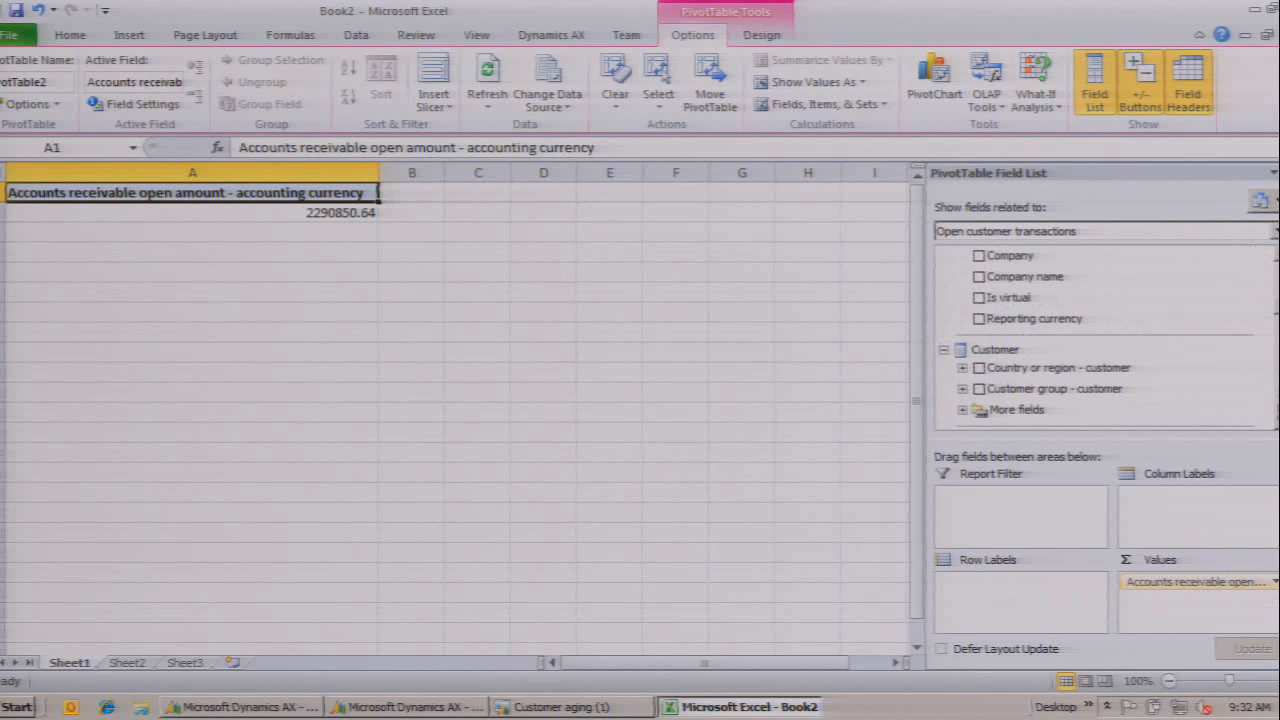
pyautogui.scroll(-1, 1100, 340)
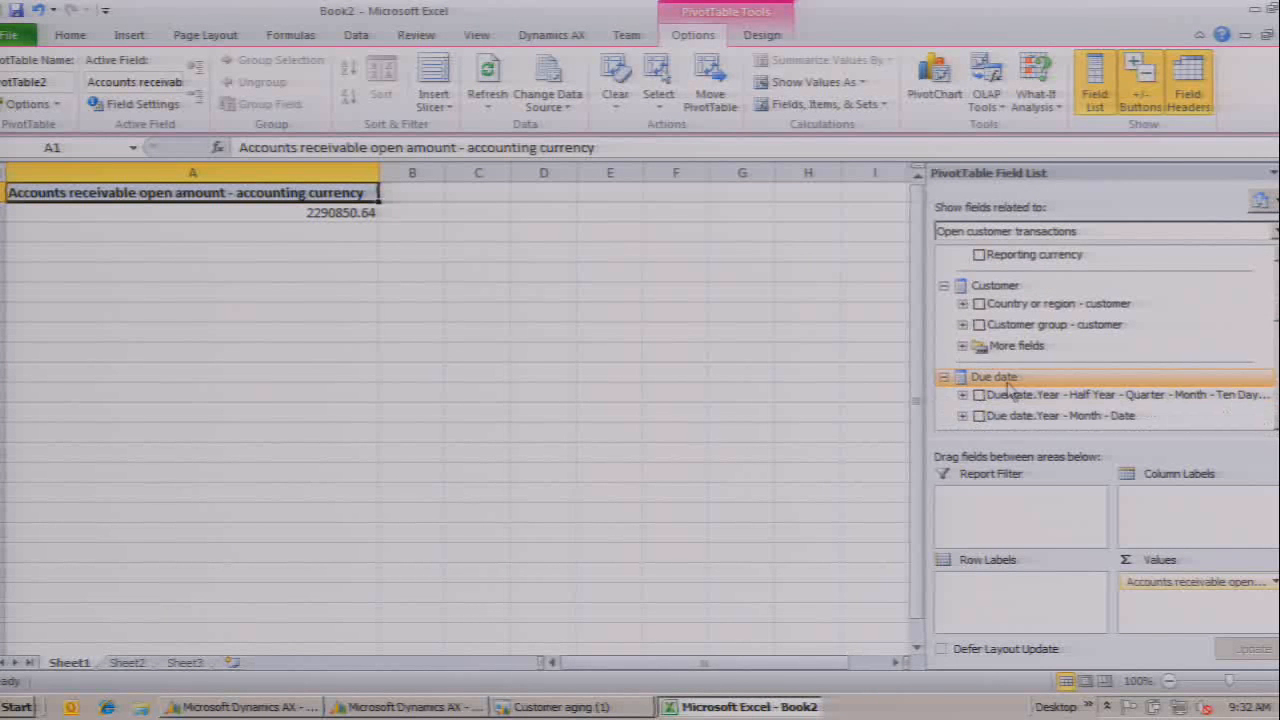
pyautogui.click(962, 346)
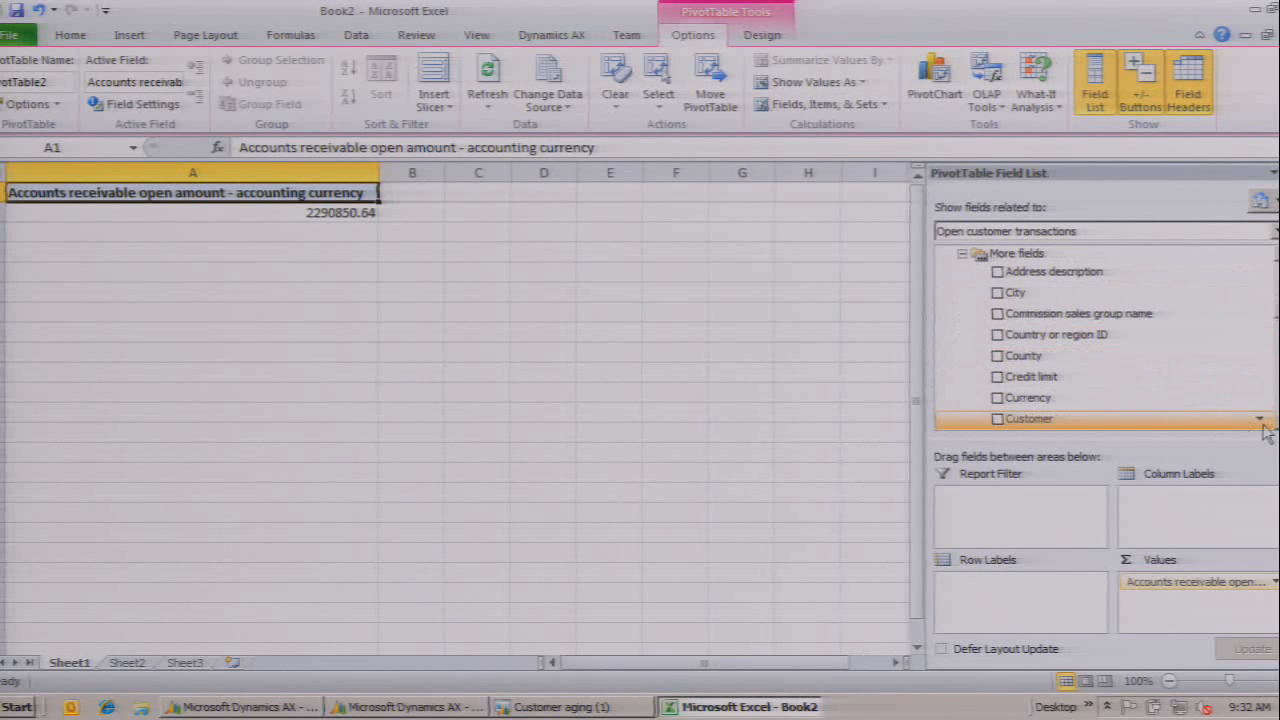
pyautogui.scroll(-1, 1100, 340)
pyautogui.scroll(-4, 1082, 400)
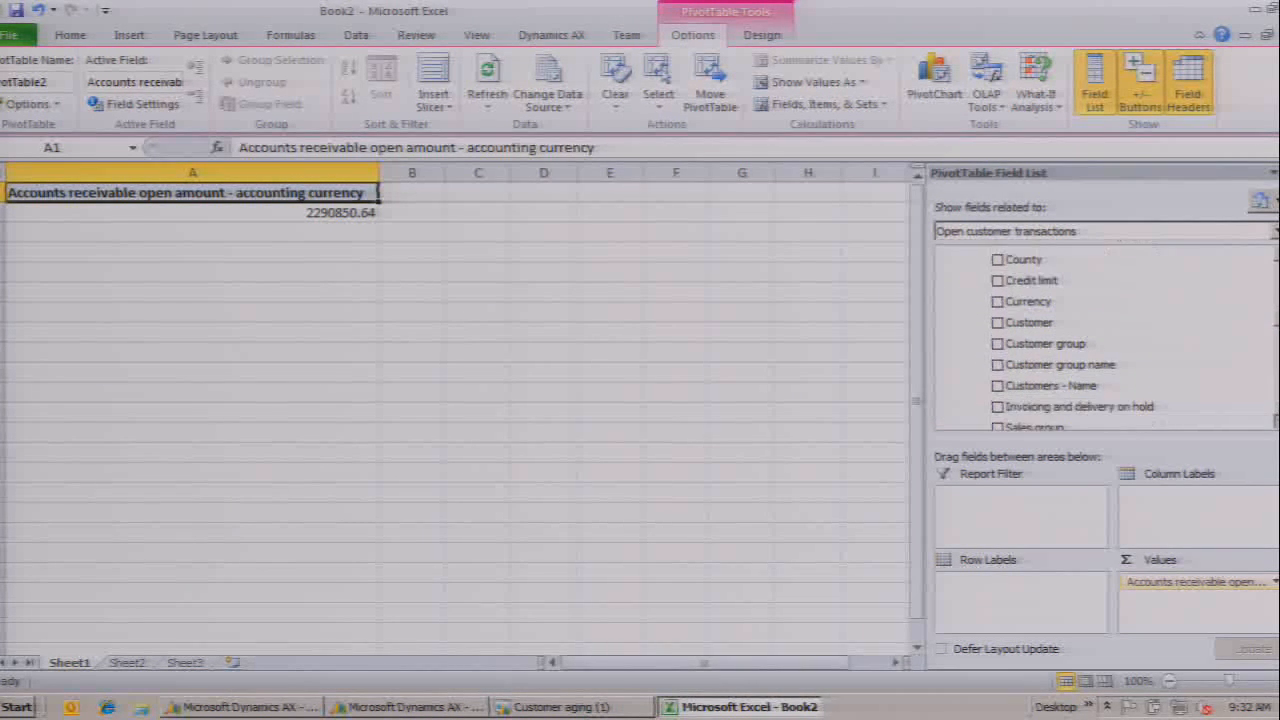
pyautogui.moveTo(1080, 386); pyautogui.dragTo(1007, 596)
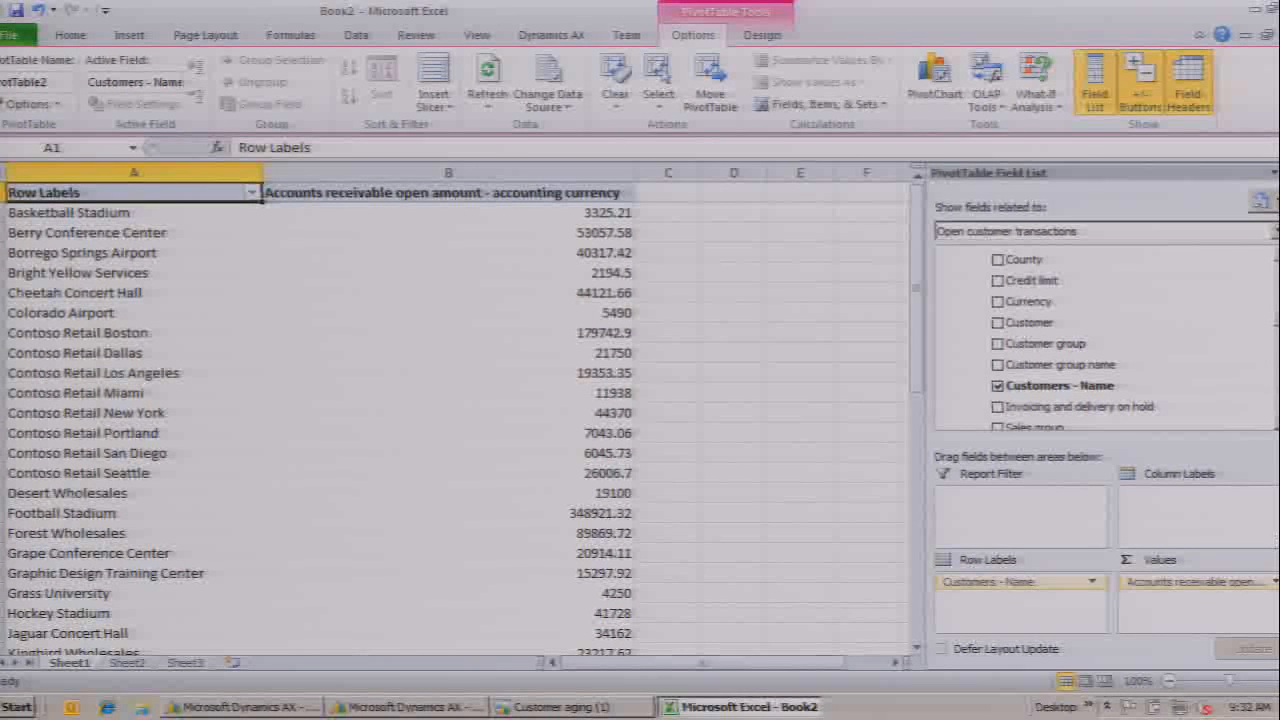
# Add the Due date.Year - Quarter - Month - Date hierarchy to the PivotTable's column labels
pyautogui.scroll(-1, 1060, 385)
pyautogui.scroll(-10, 1105, 336)
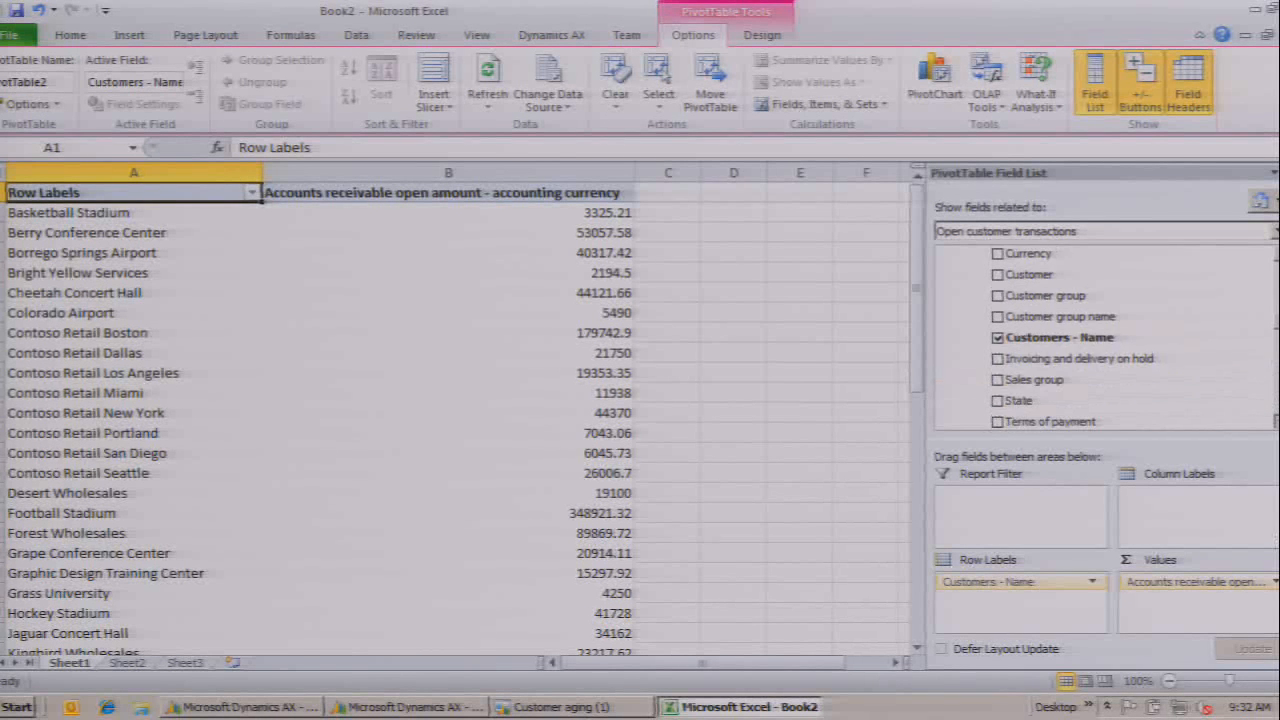
pyautogui.scroll(-2, 1100, 352)
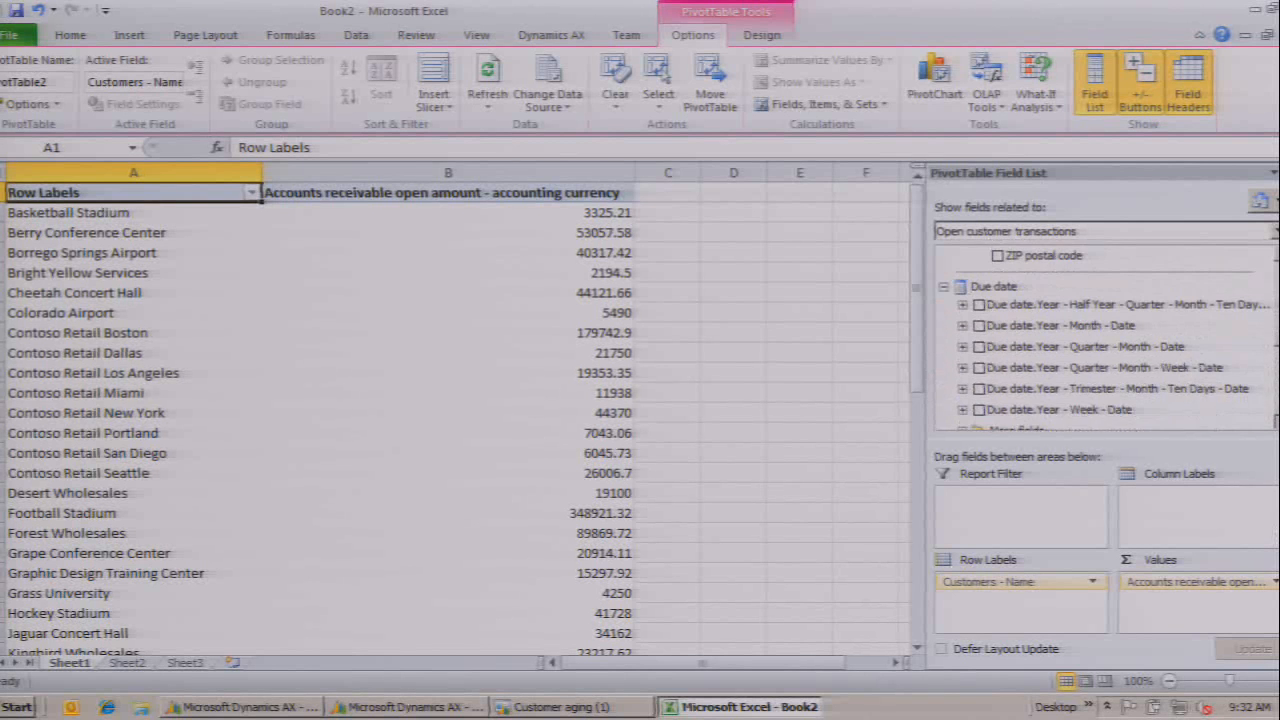
pyautogui.moveTo(1100, 350); pyautogui.dragTo(1185, 497)
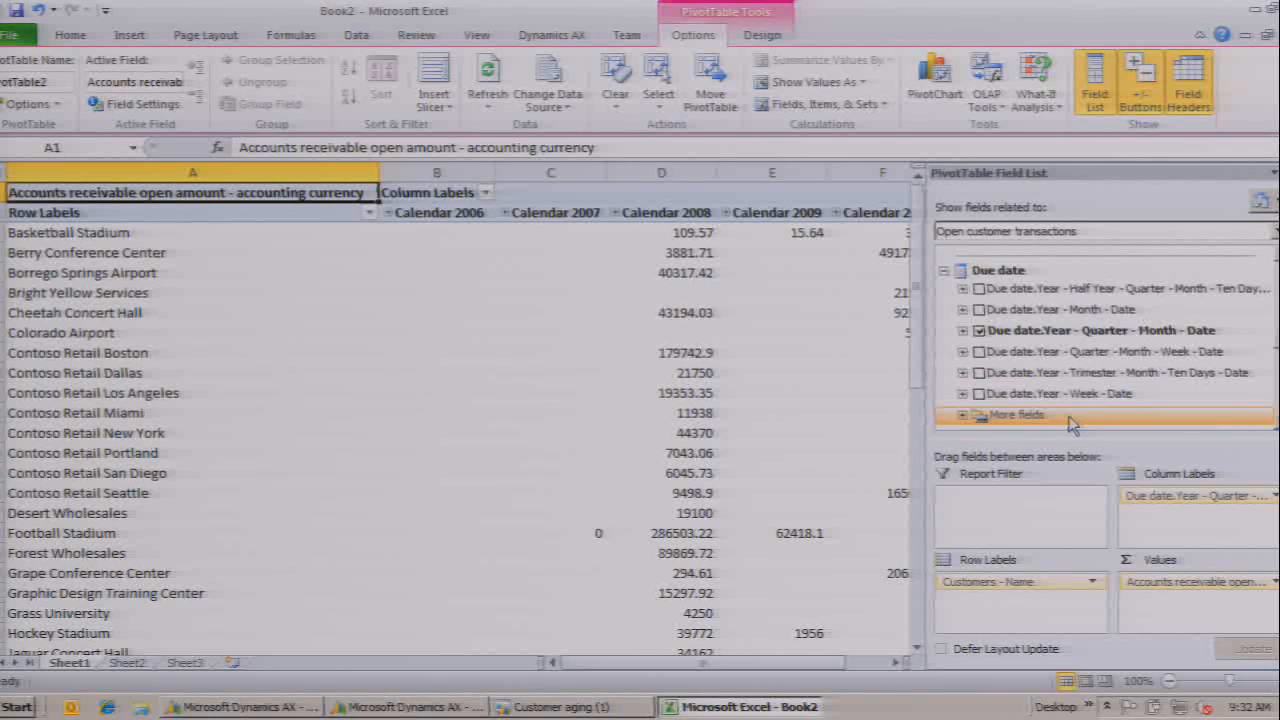
# Filter the PivotTable's due date columns to Calendar 2010 only
pyautogui.click(488, 192)
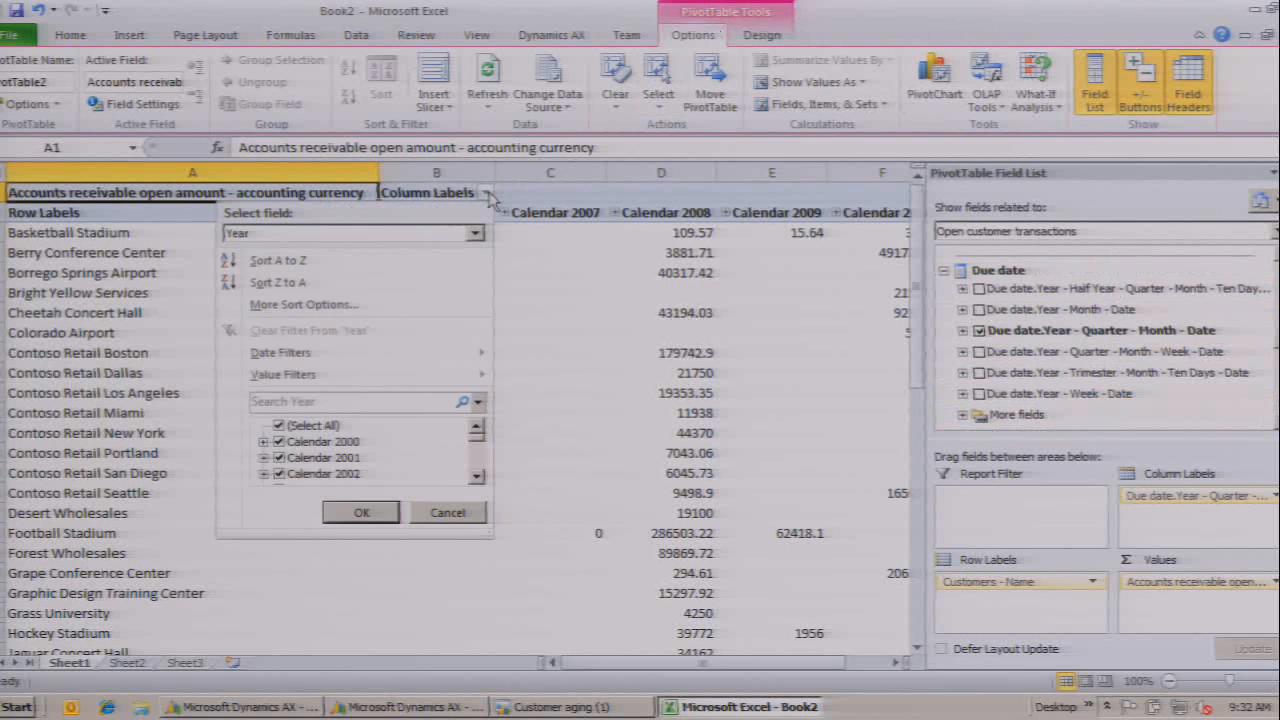
pyautogui.click(280, 426)
pyautogui.click(478, 474)
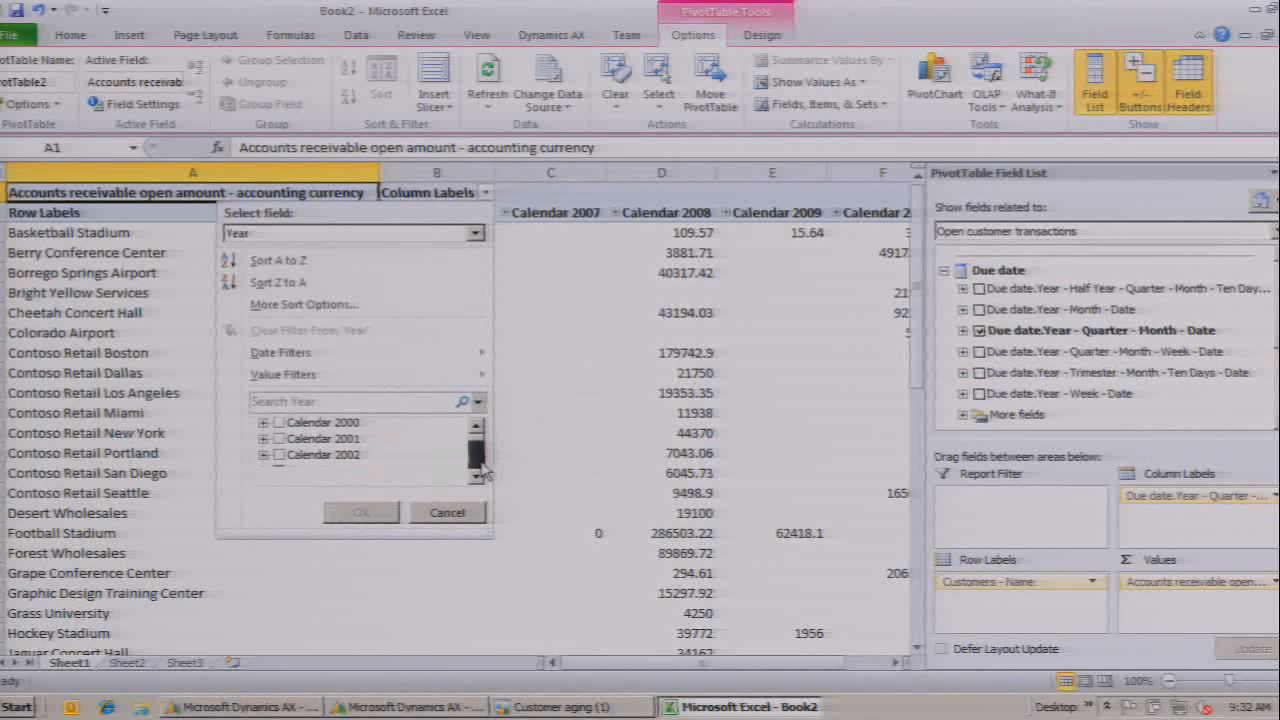
pyautogui.click(480, 464)
pyautogui.click(477, 471)
pyautogui.click(476, 469)
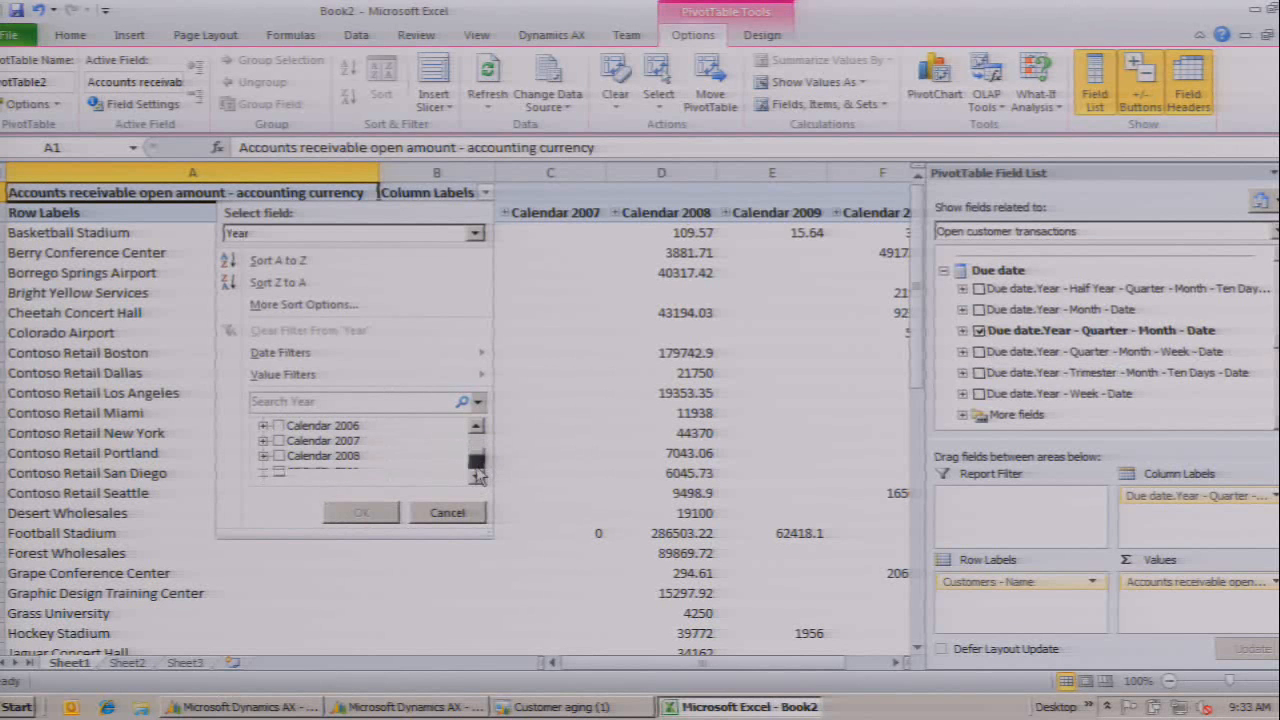
pyautogui.click(279, 442)
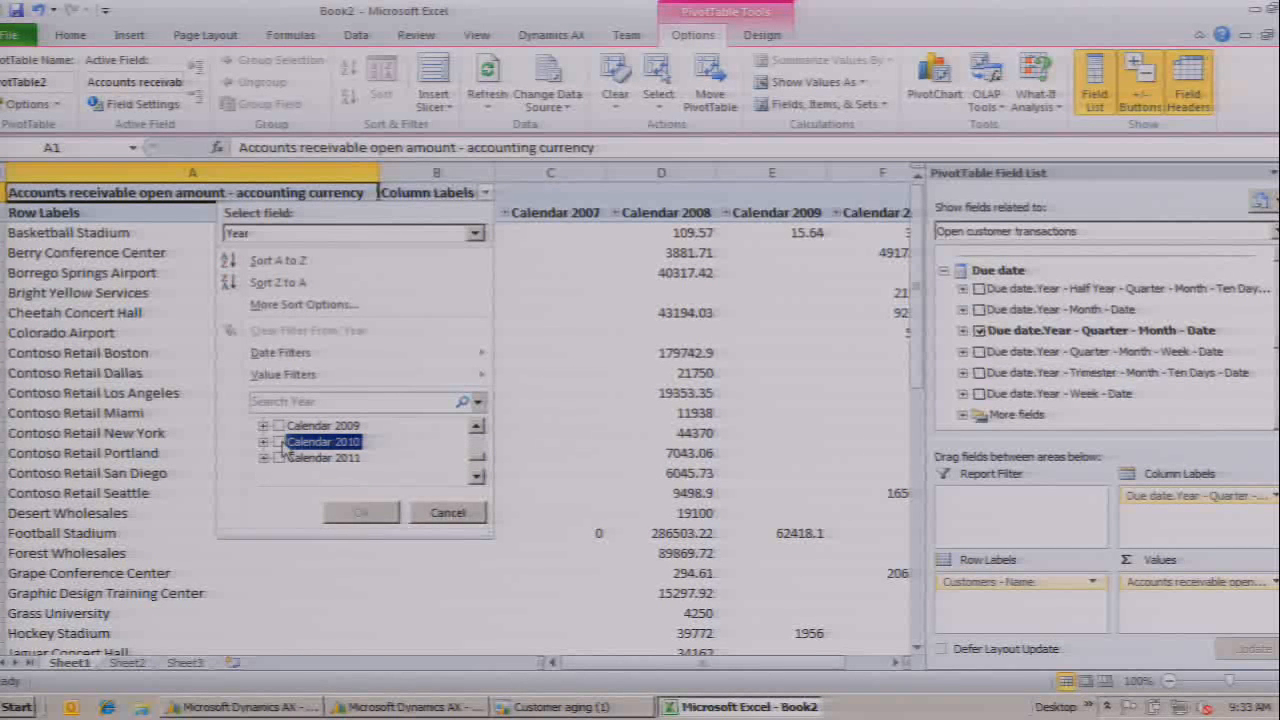
pyautogui.click(364, 513)
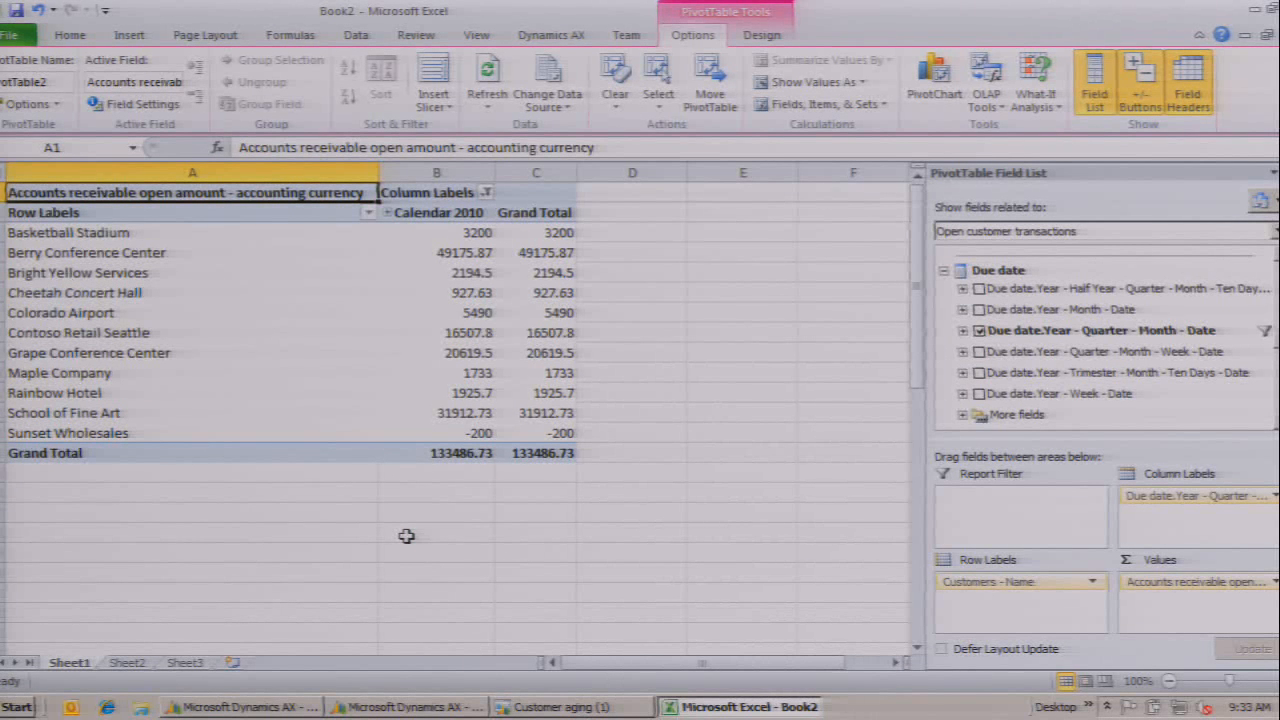
# Format columns B and C as Currency with two decimal places and the $ symbol
pyautogui.click(433, 170)
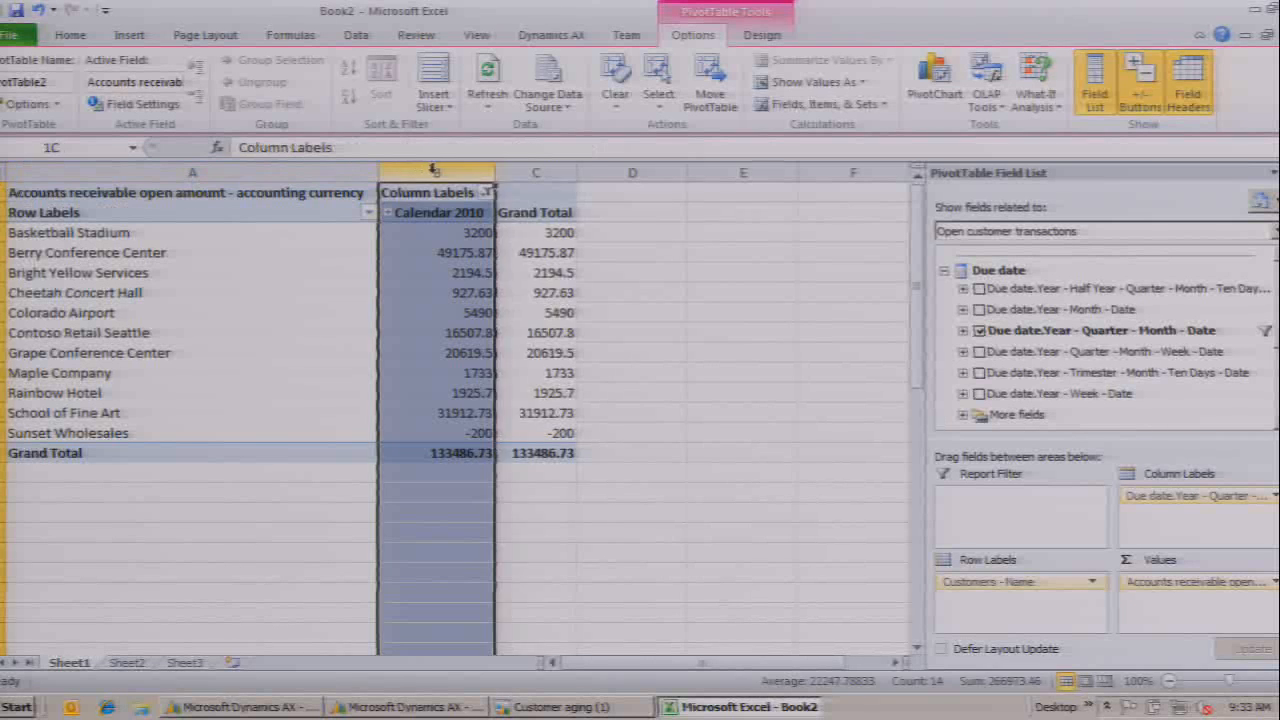
pyautogui.moveTo(433, 170); pyautogui.dragTo(536, 170)
pyautogui.rightClick(494, 276)
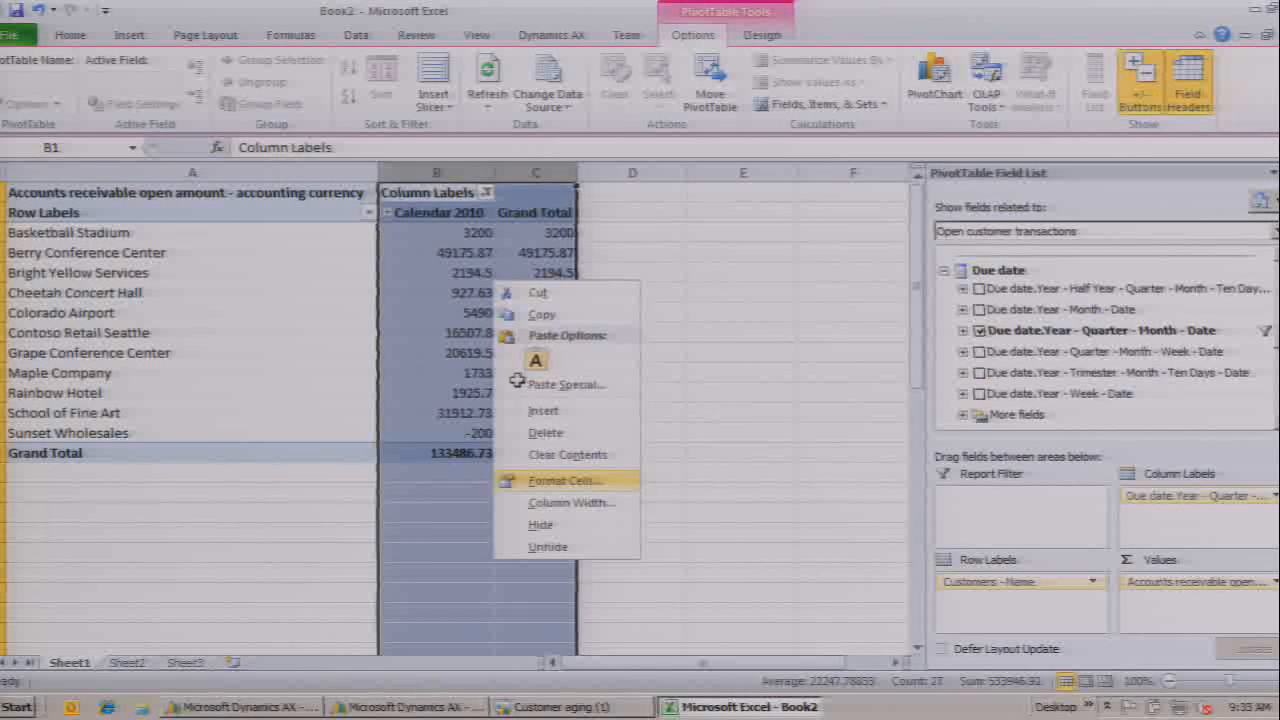
pyautogui.press('Return')
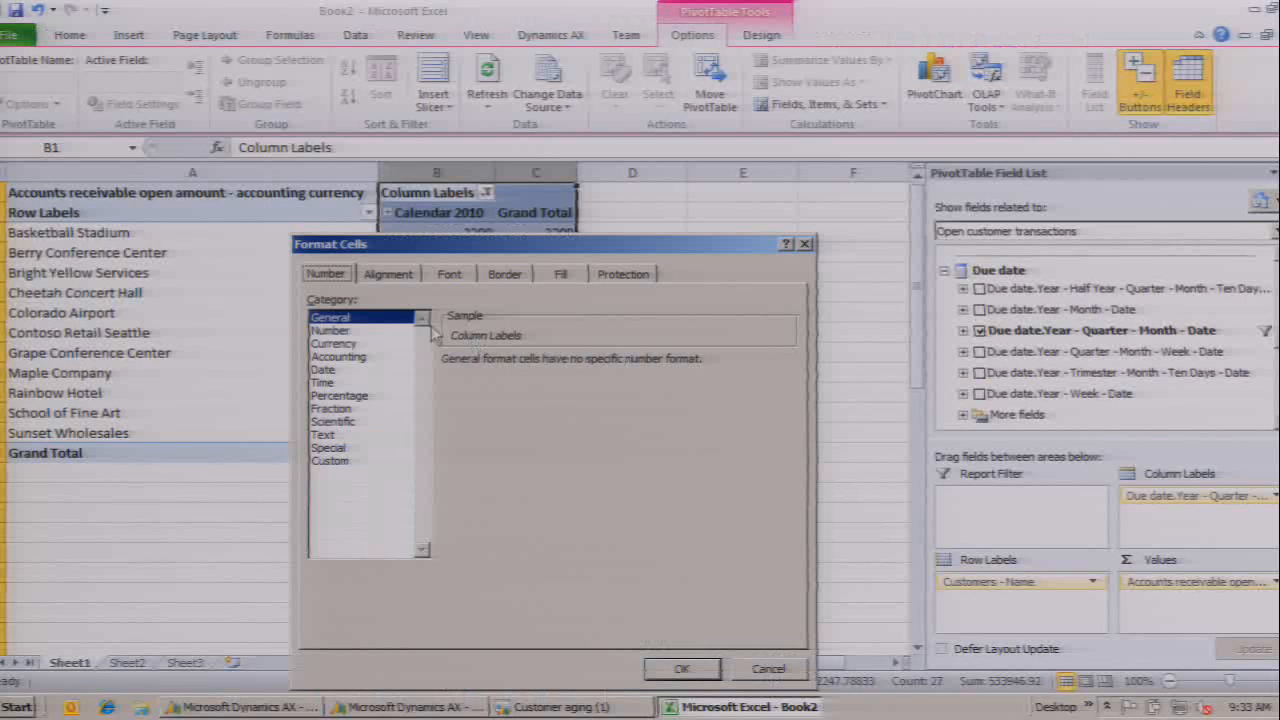
pyautogui.click(333, 343)
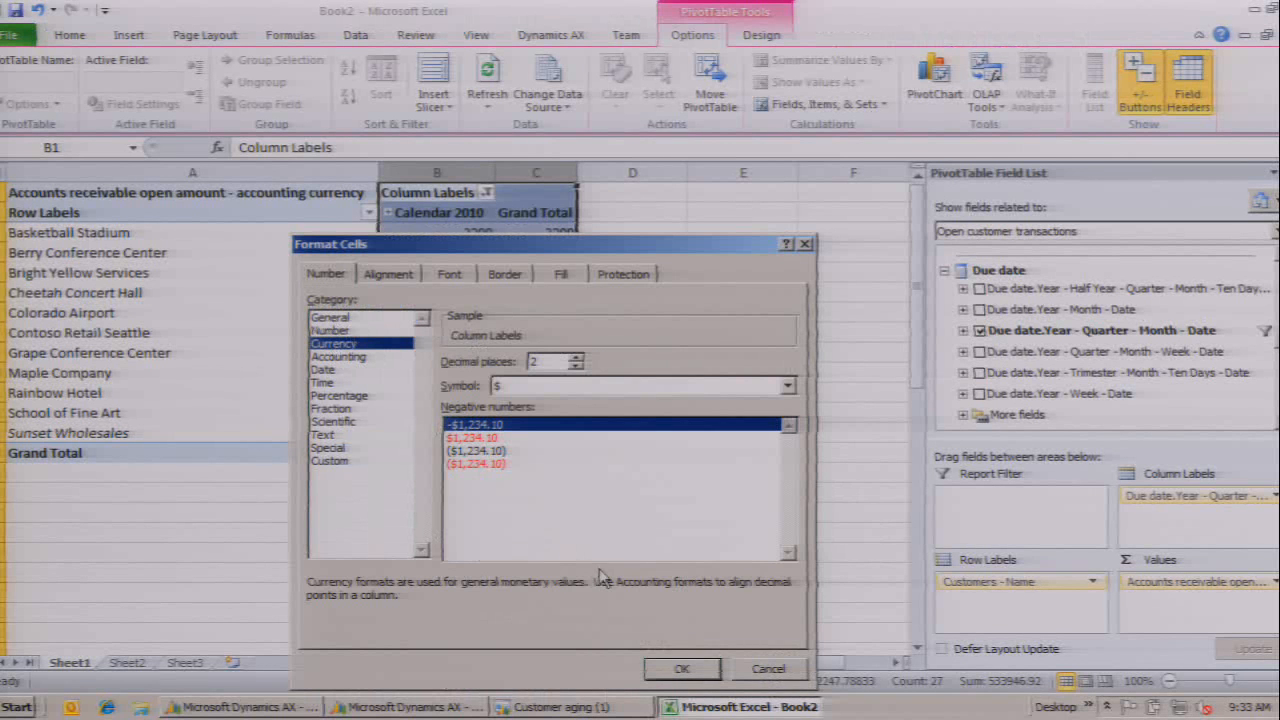
pyautogui.click(672, 672)
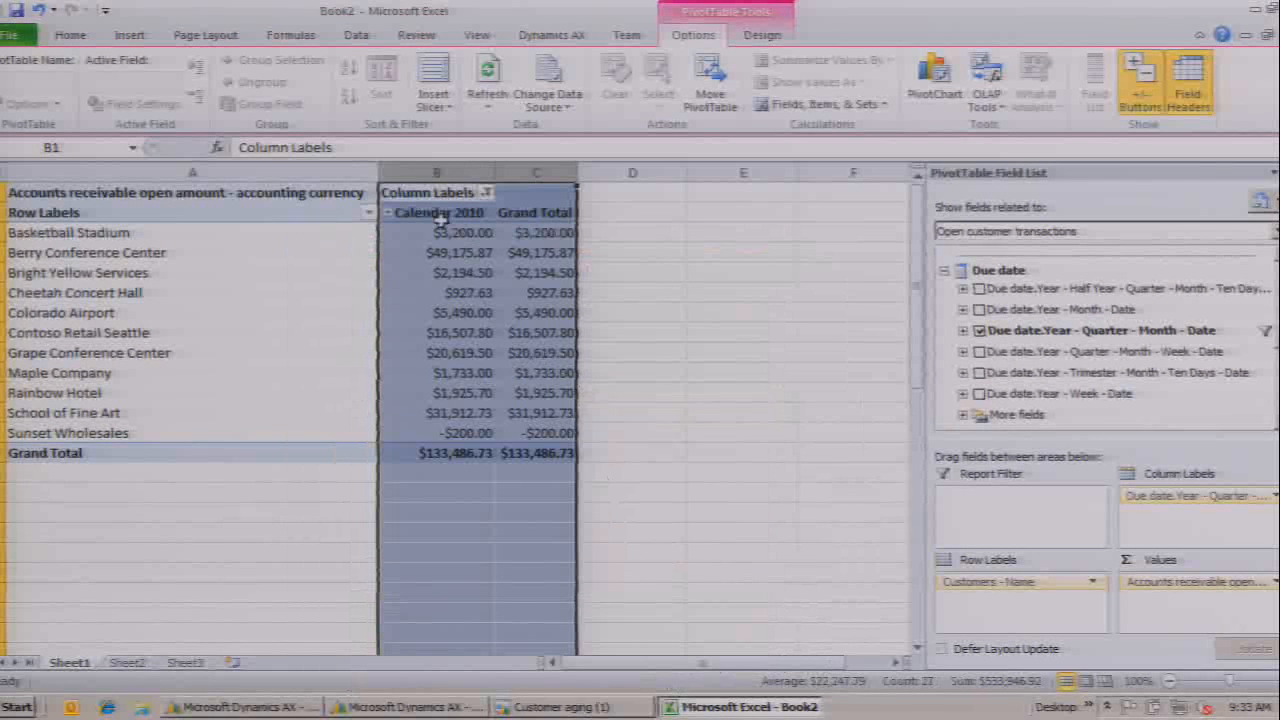
# Expand Calendar 2010 into quarters and inspect the Quarter 4 grand total
pyautogui.click(388, 215)
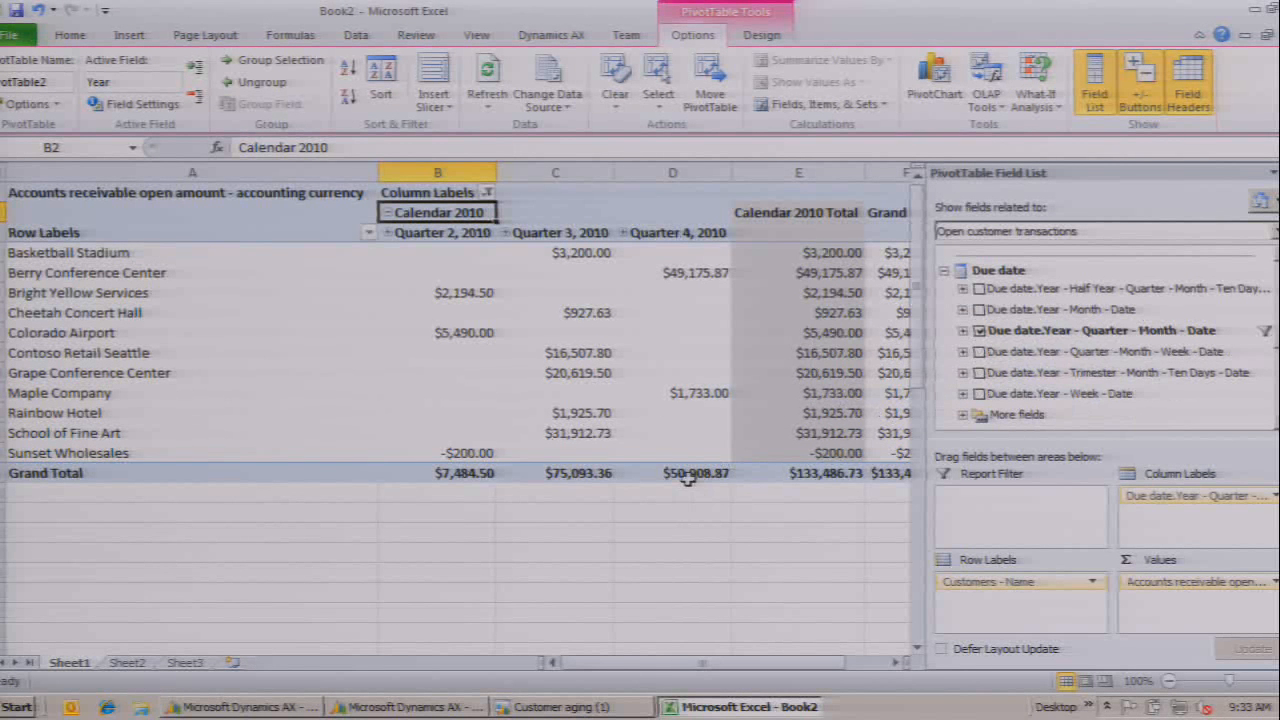
pyautogui.moveTo(689, 474)
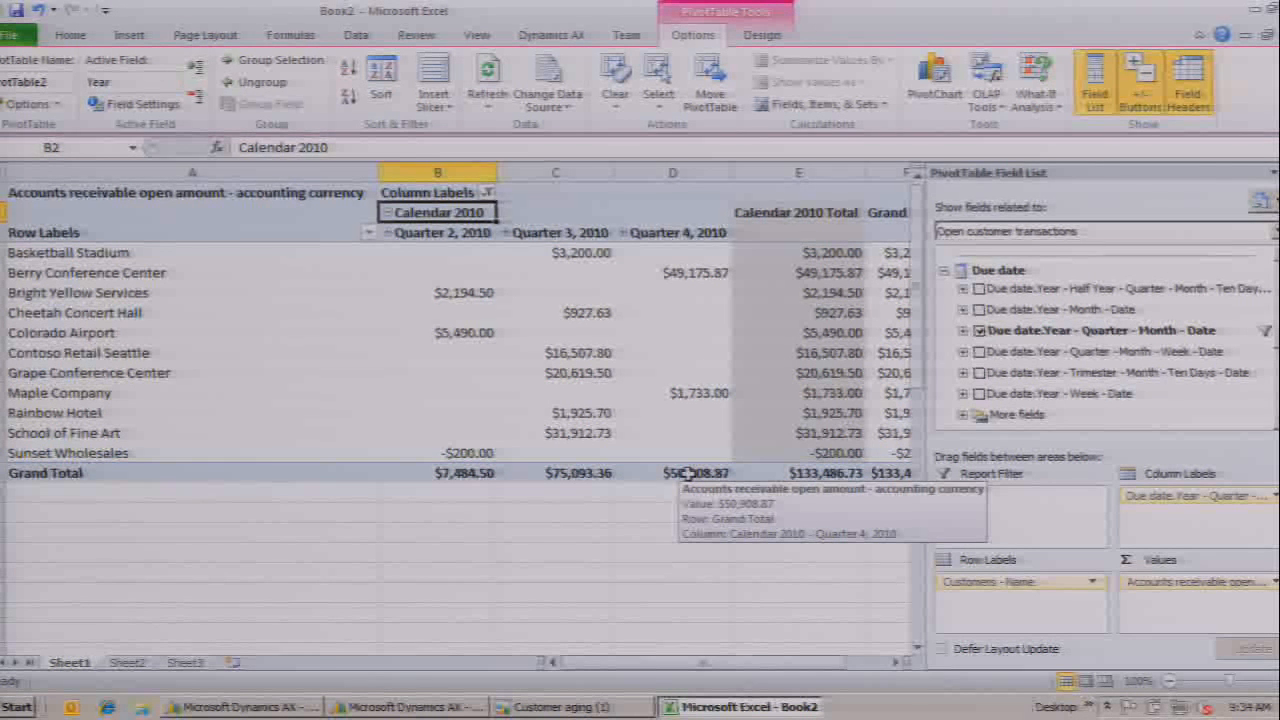
# Drill through the Quarter 4, 2010 grand total to its underlying transactions and review the detail columns
pyautogui.doubleClick(687, 473)
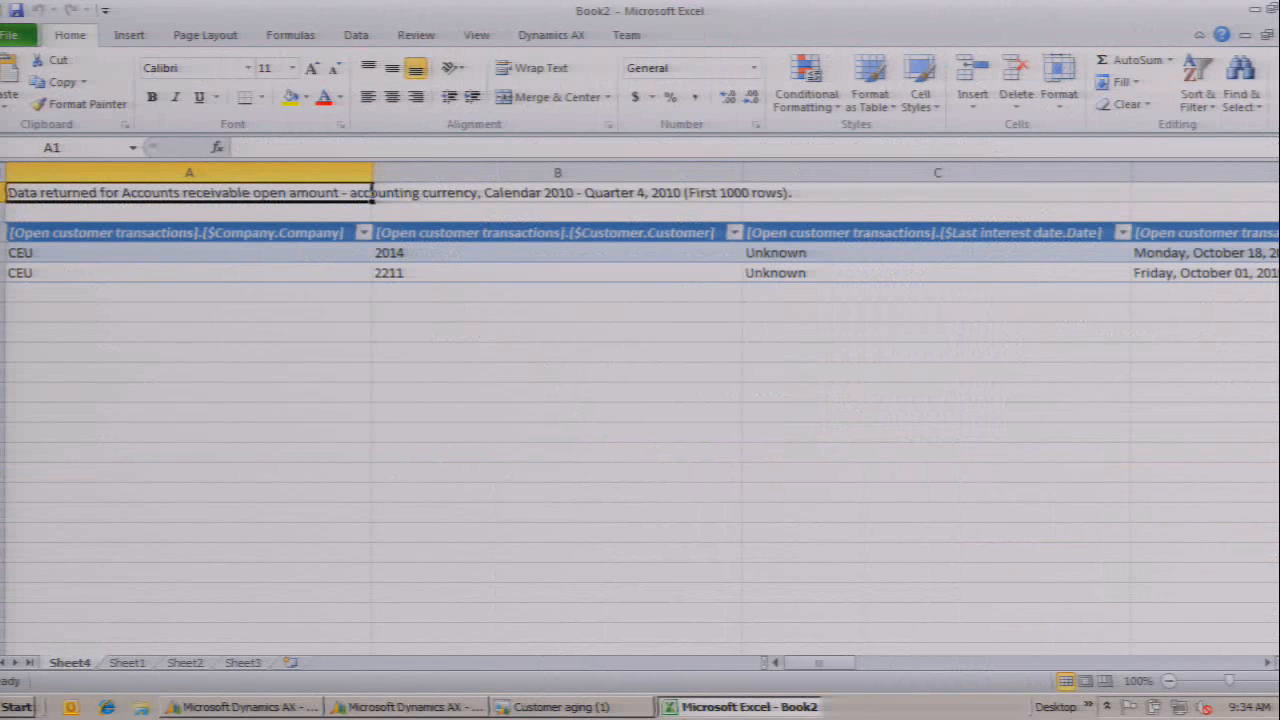
pyautogui.press('Right')
pyautogui.press('Right')
pyautogui.press('Right')
pyautogui.press('Right')
pyautogui.press('Right')
pyautogui.press('Right')
pyautogui.press('Right')
pyautogui.press('Right')
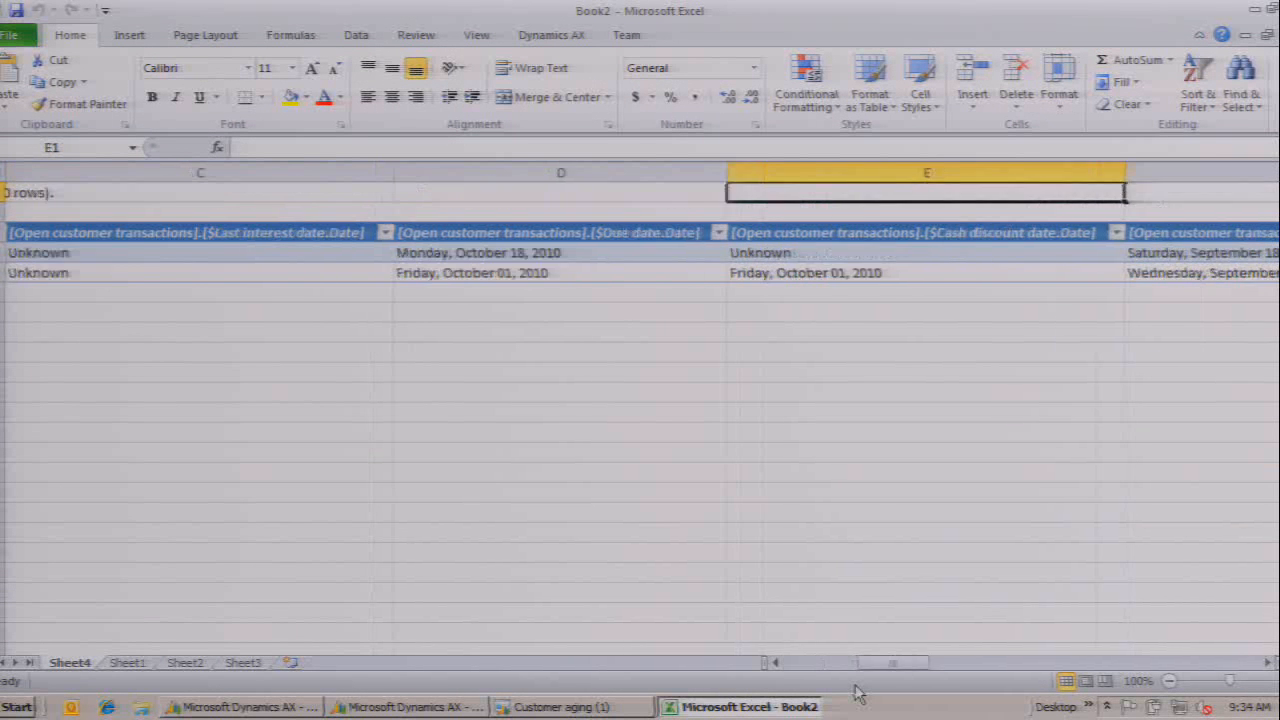
pyautogui.press('Right')
pyautogui.press('Right')
pyautogui.press('Right')
pyautogui.press('Right')
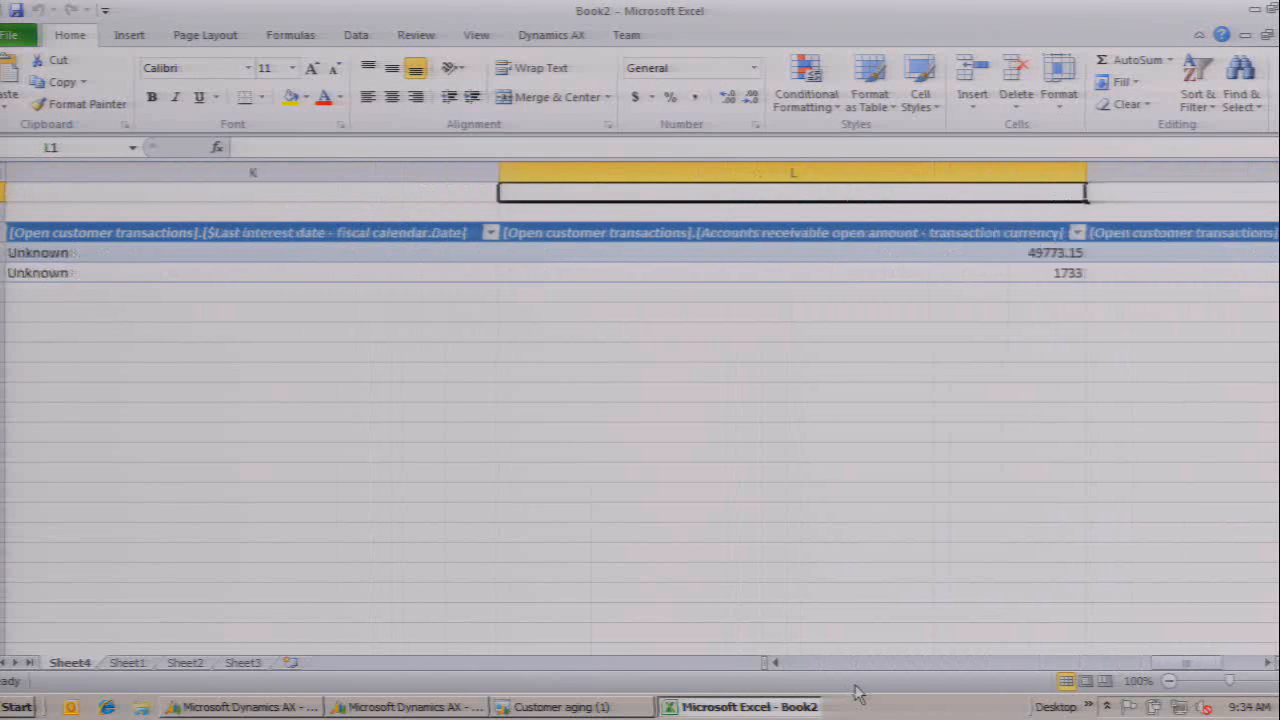
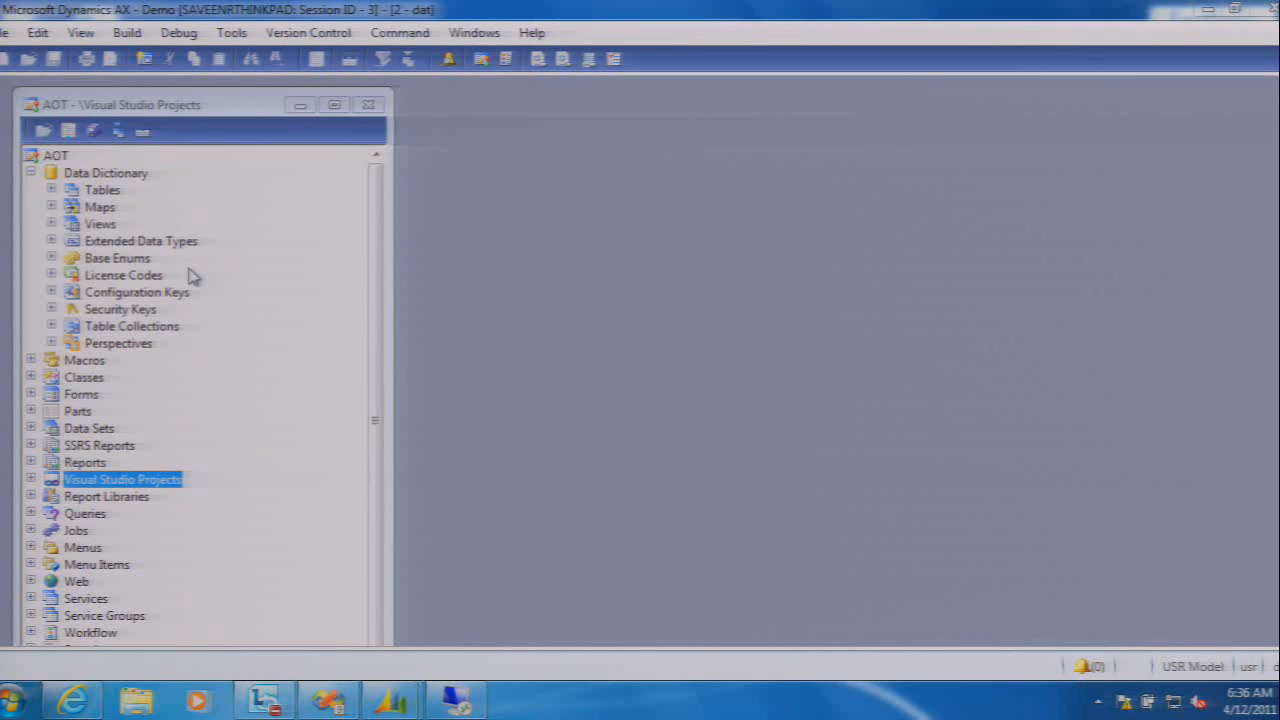
# Switch to the Dynamics AX development workspace and start the SQL Server Analysis Services project wizard with the Update option
pyautogui.click(220, 41)
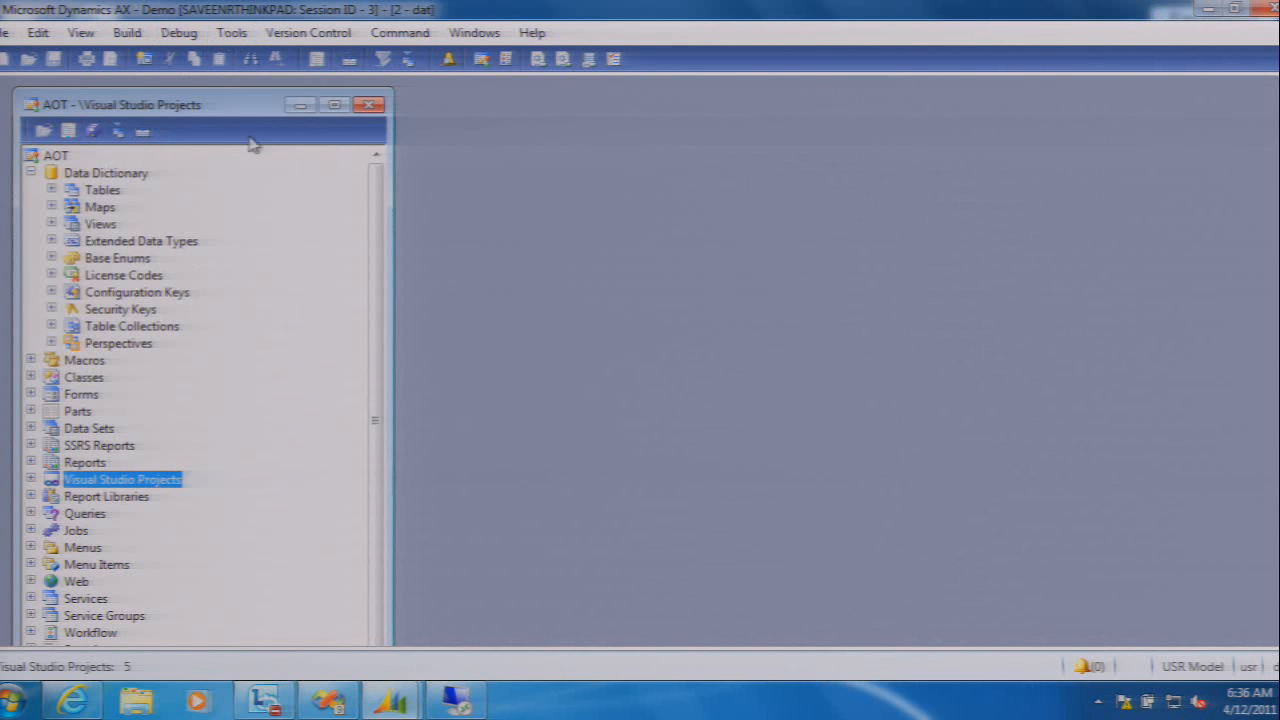
pyautogui.click(238, 40)
pyautogui.moveTo(458, 427)
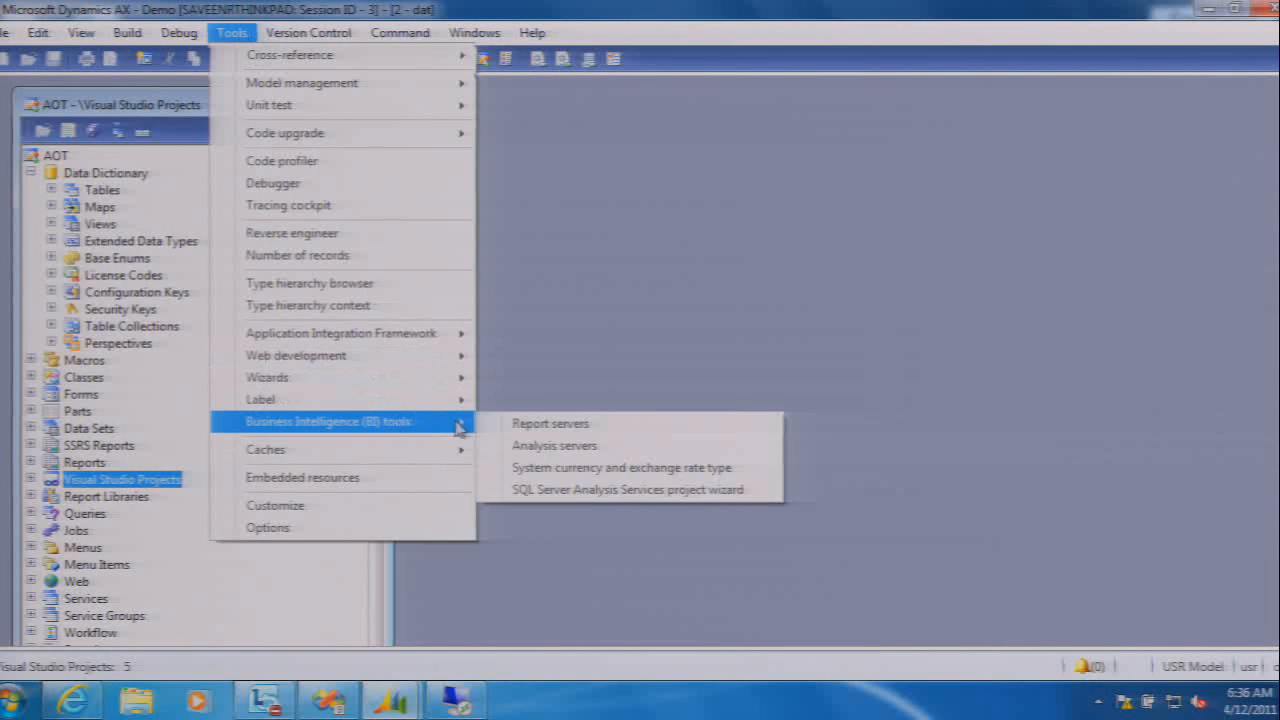
pyautogui.click(572, 490)
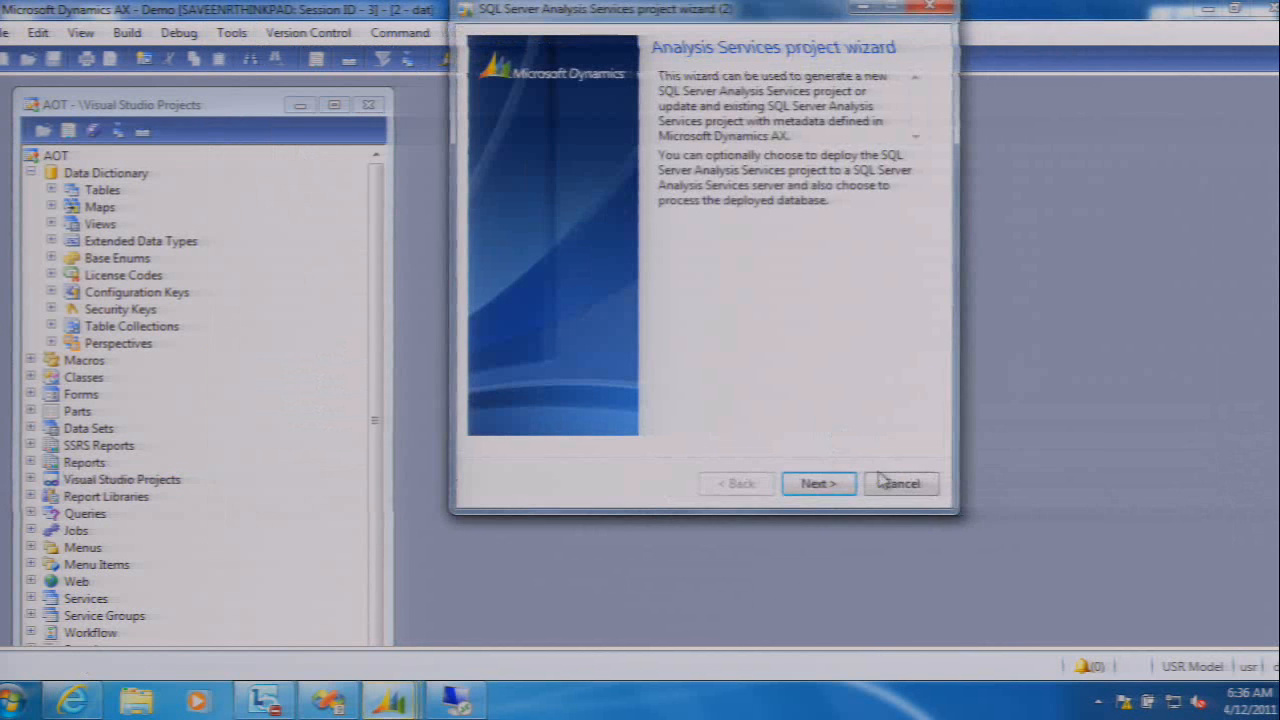
pyautogui.click(817, 483)
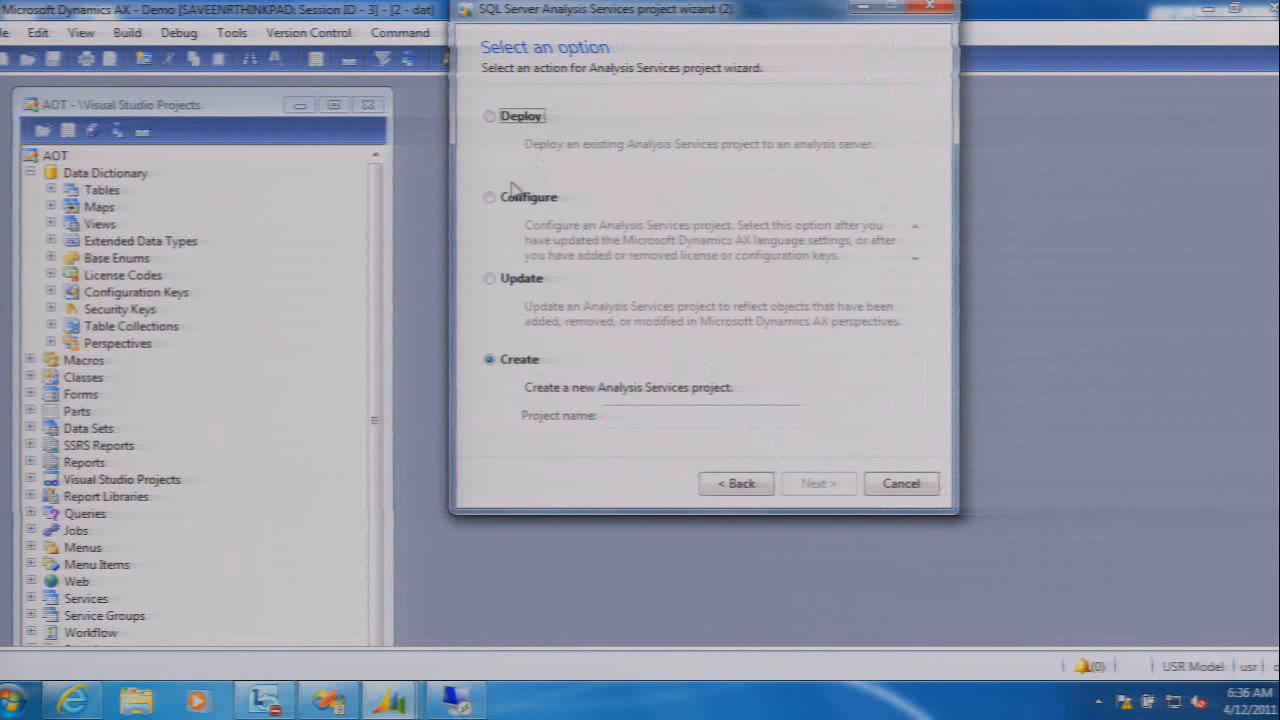
pyautogui.click(516, 282)
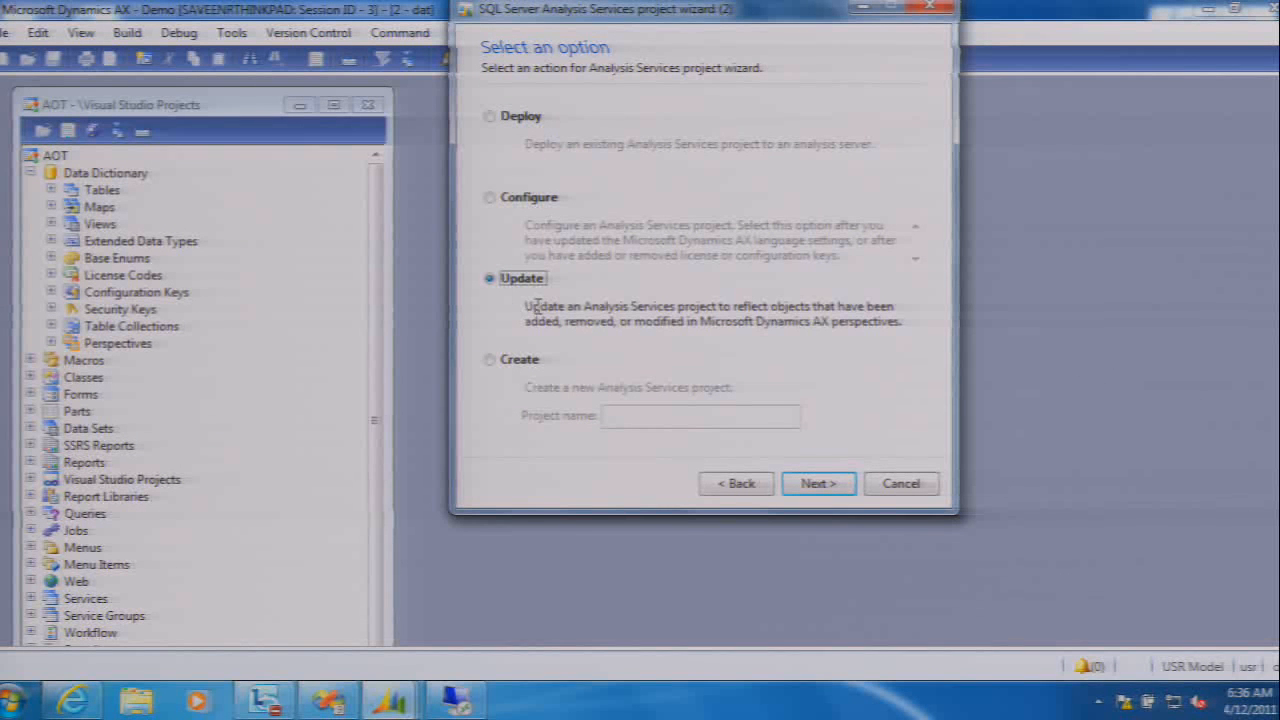
pyautogui.click(815, 484)
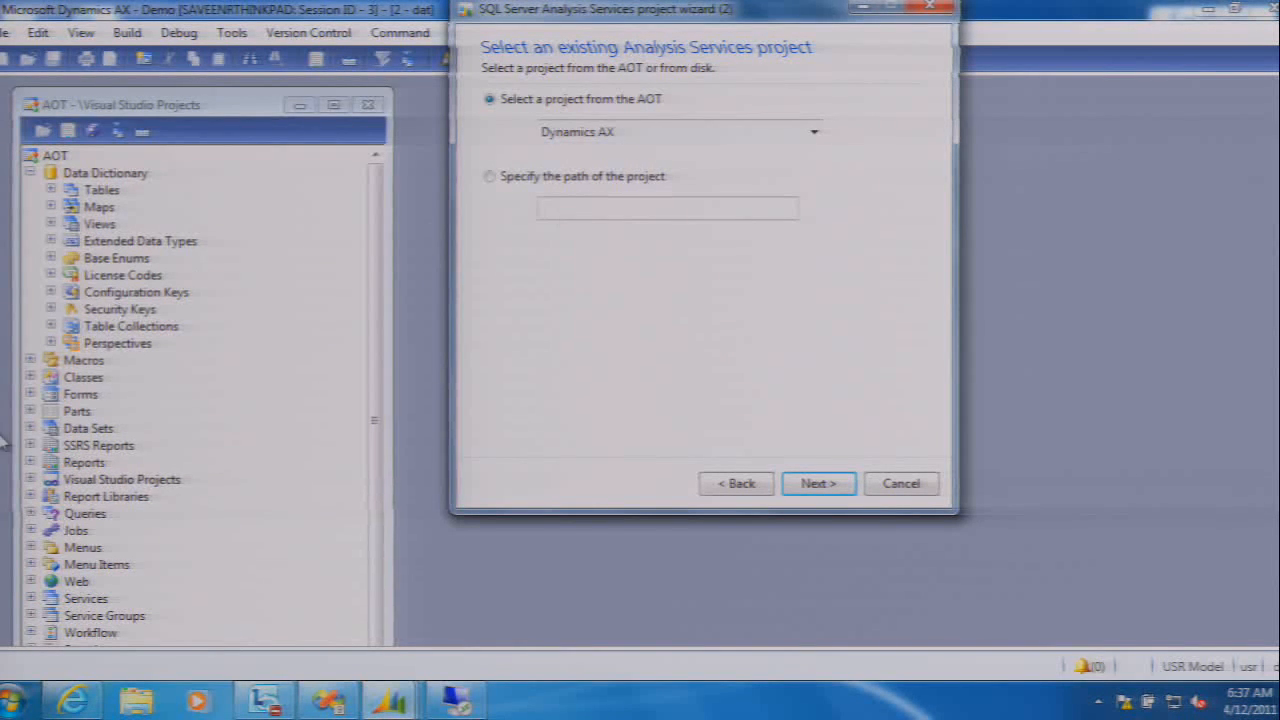
# Locate the Dynamics AX project under Visual Studio Projects > Analysis Services Projects in the AOT
pyautogui.click(31, 479)
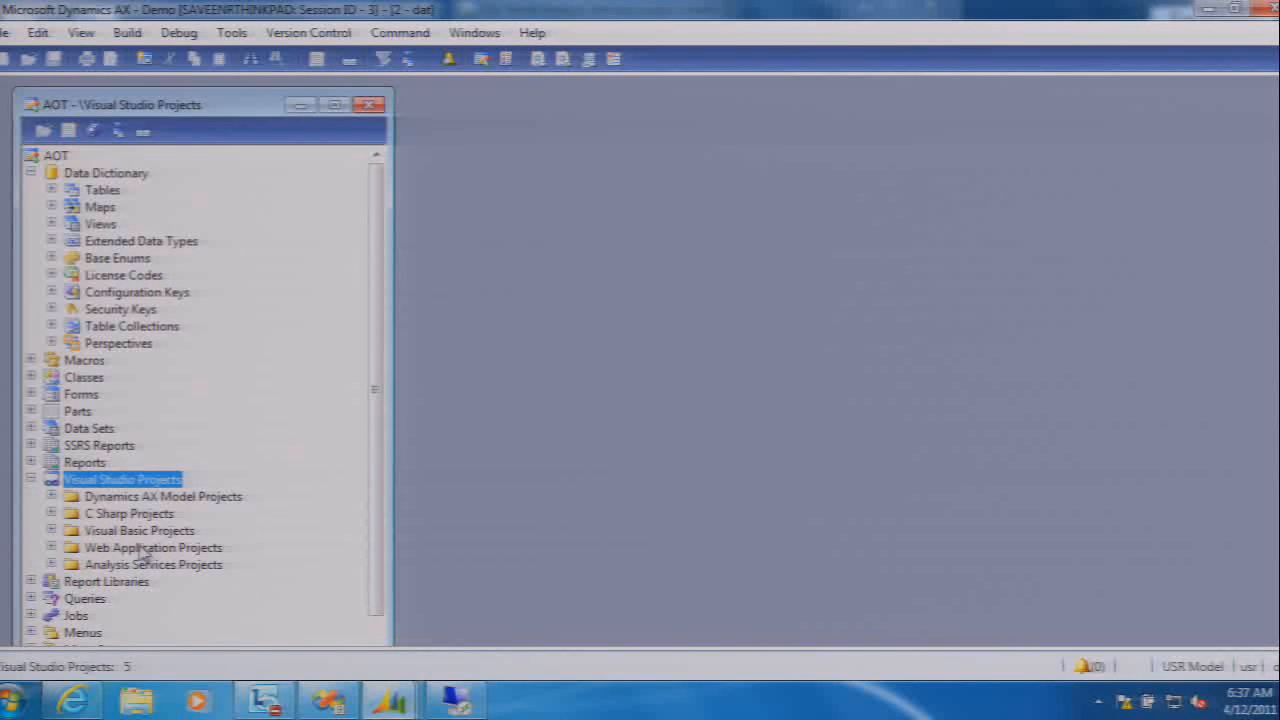
pyautogui.click(52, 565)
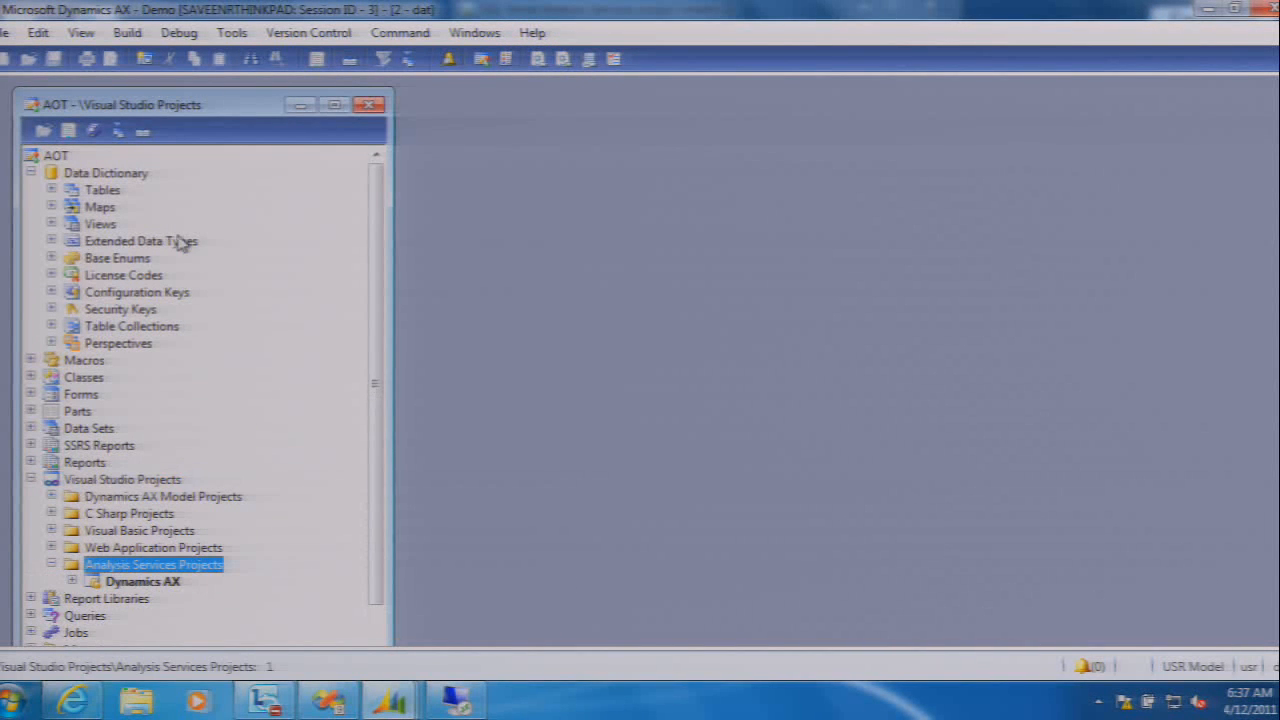
pyautogui.doubleClick(219, 110)
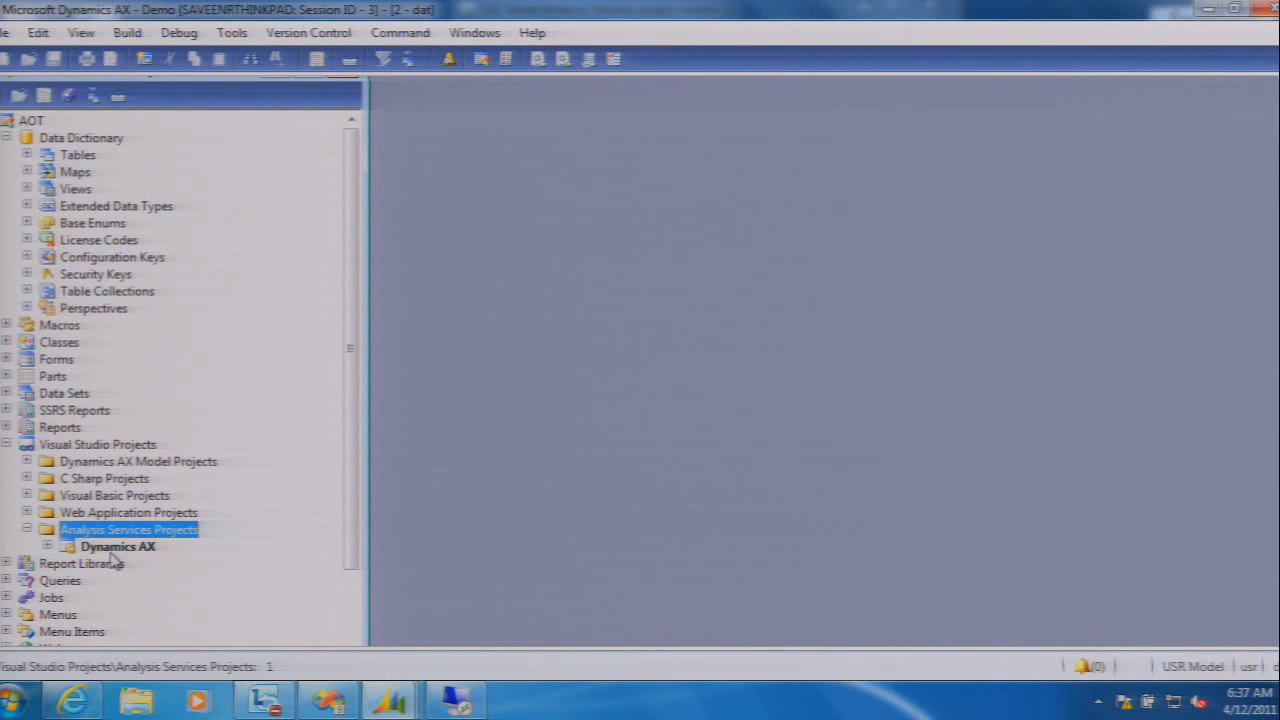
# Return to the project wizard, use the Dynamics AX project from the AOT, and continue past build verification to perspective selection
pyautogui.moveTo(378, 706)
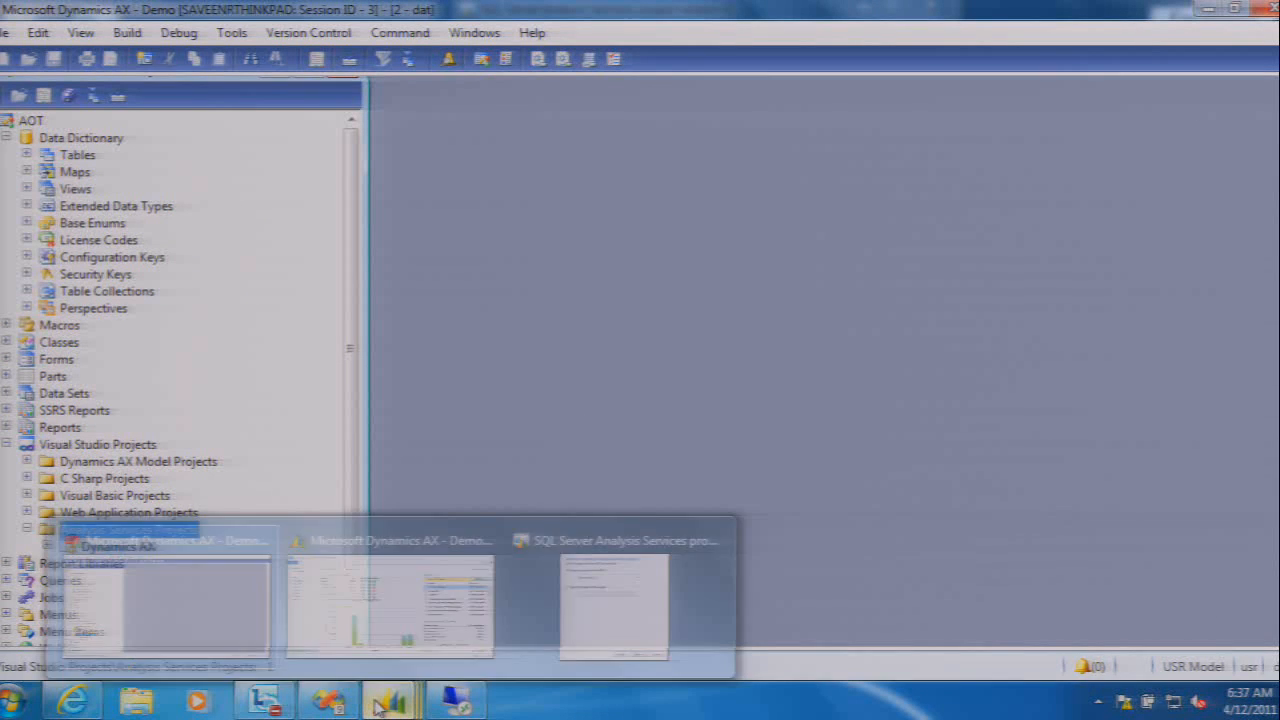
pyautogui.moveTo(642, 613)
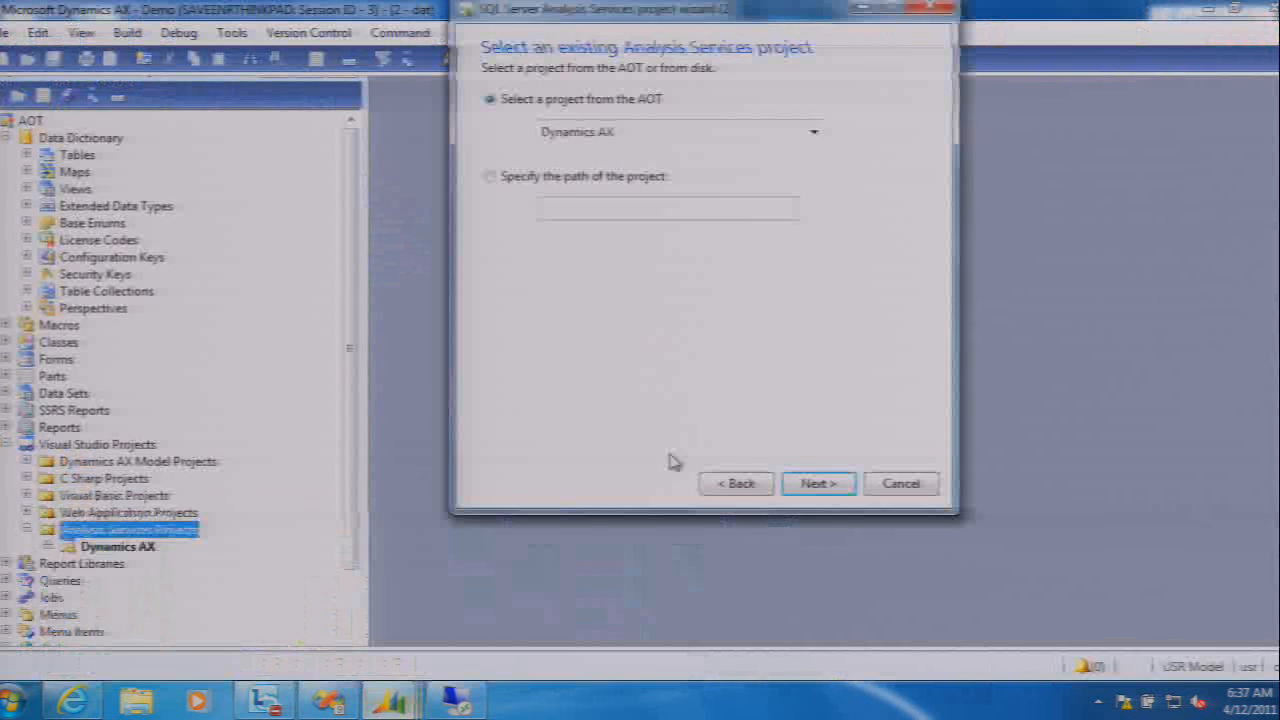
pyautogui.click(824, 485)
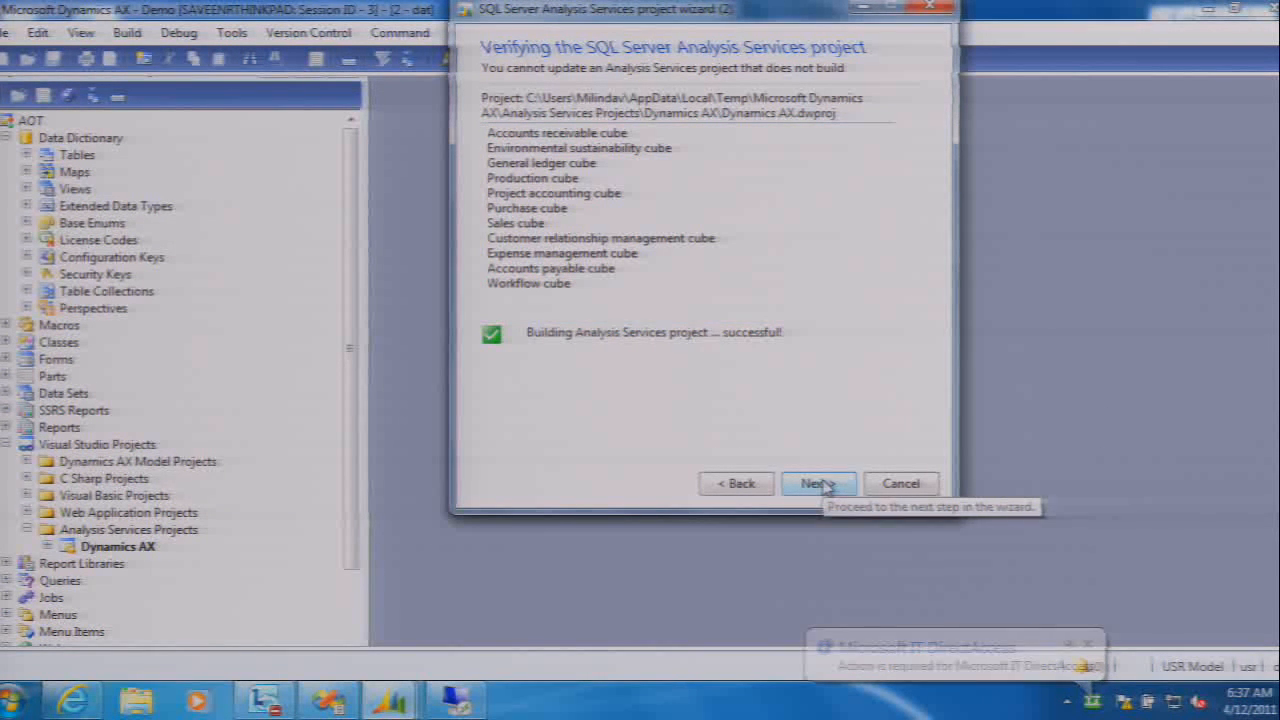
pyautogui.click(818, 484)
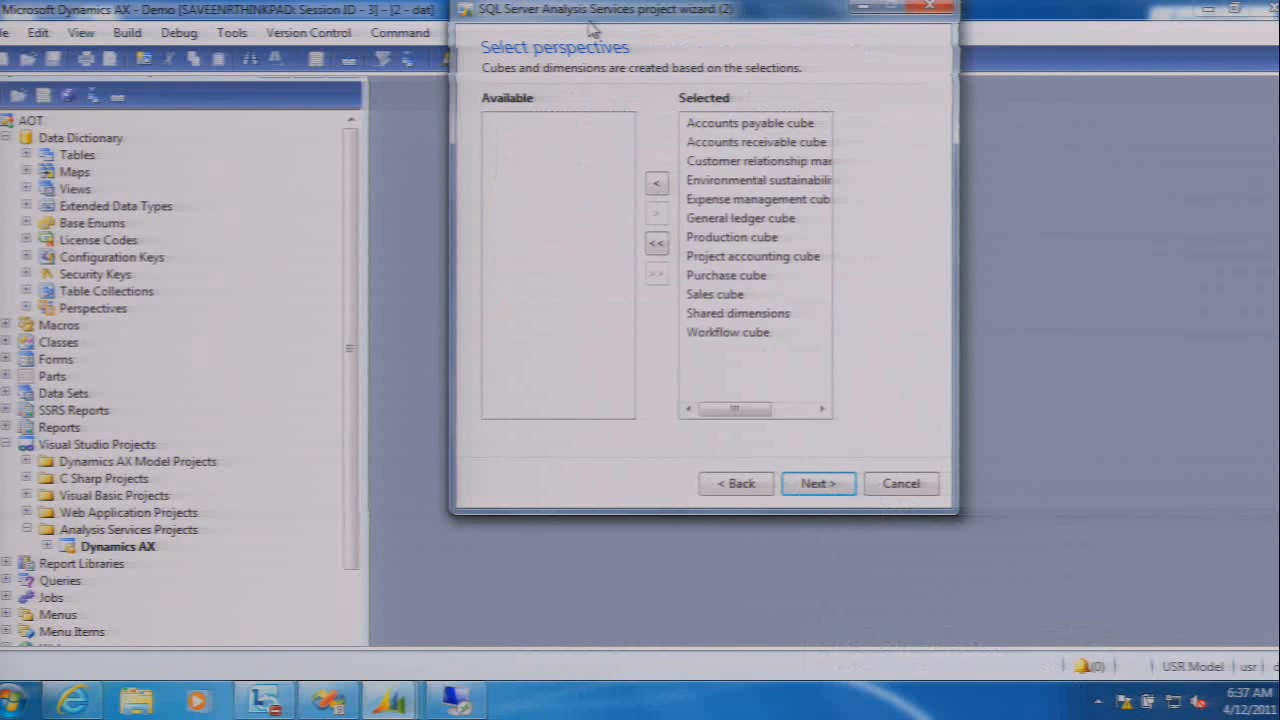
pyautogui.moveTo(588, 22); pyautogui.dragTo(585, 90)
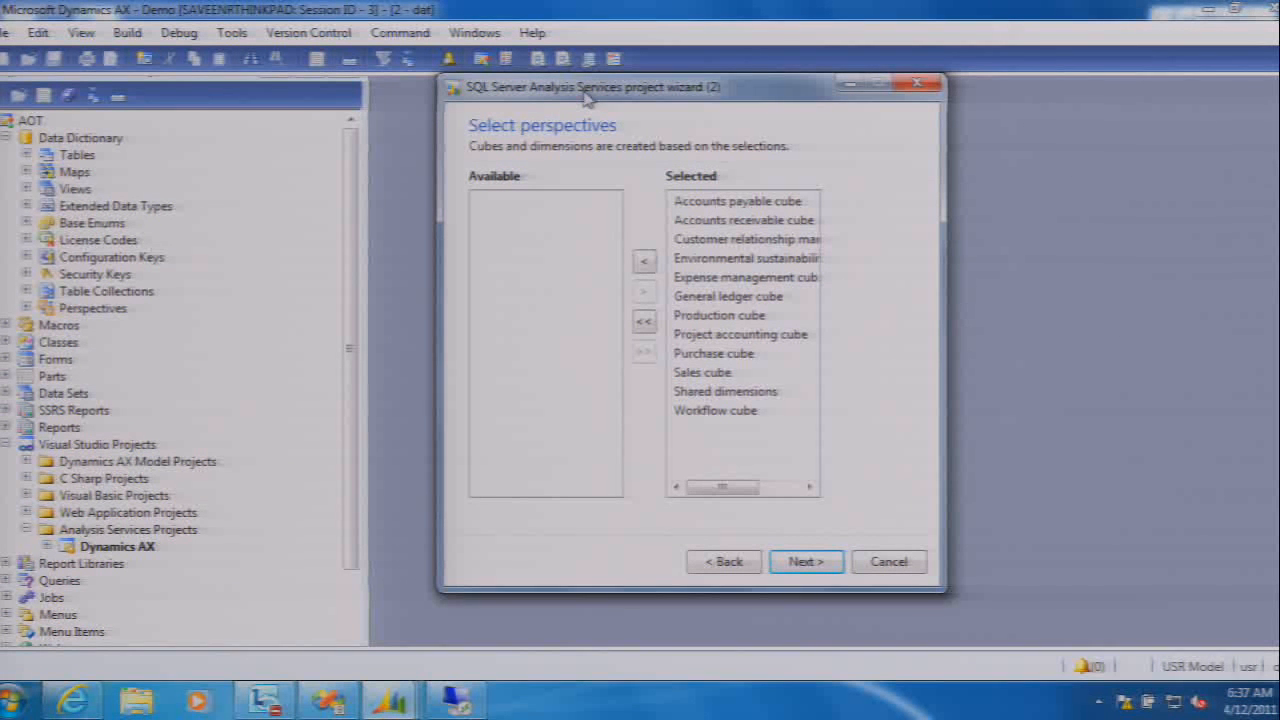
# Examine the CustCube perspective in the AOT, including its views and its properties such as Label and Usage
pyautogui.click(27, 309)
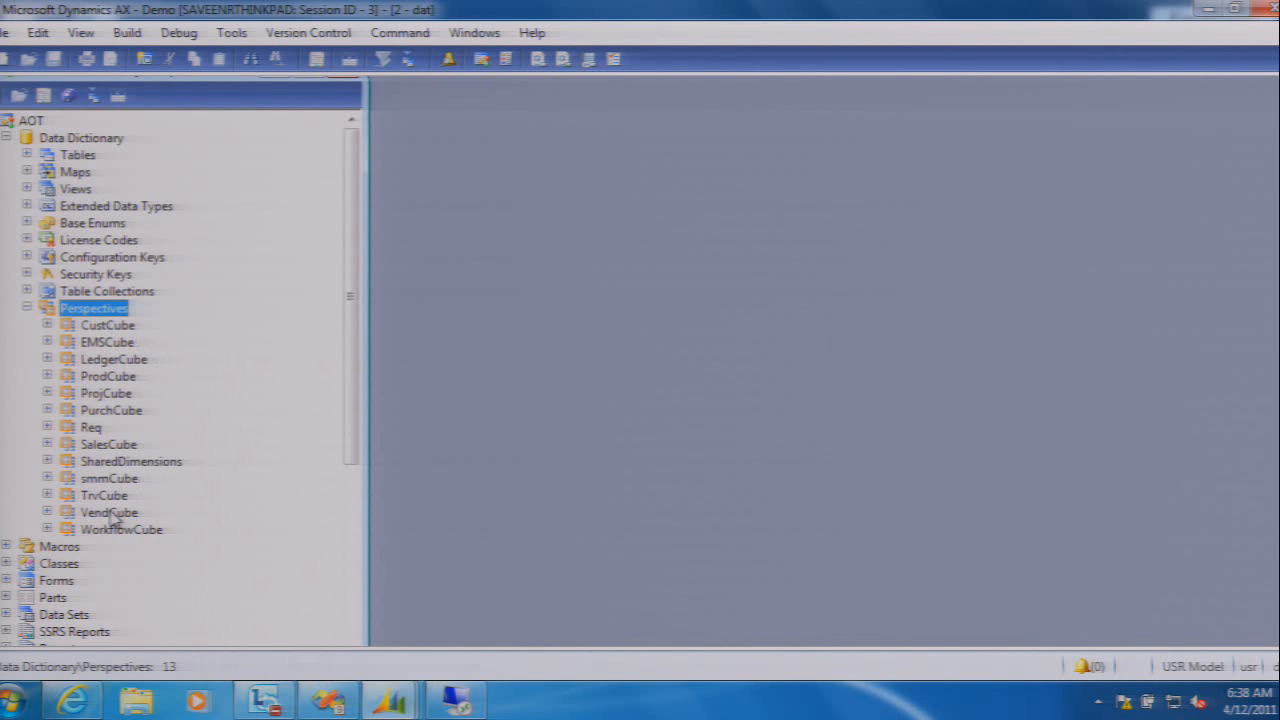
pyautogui.click(110, 330)
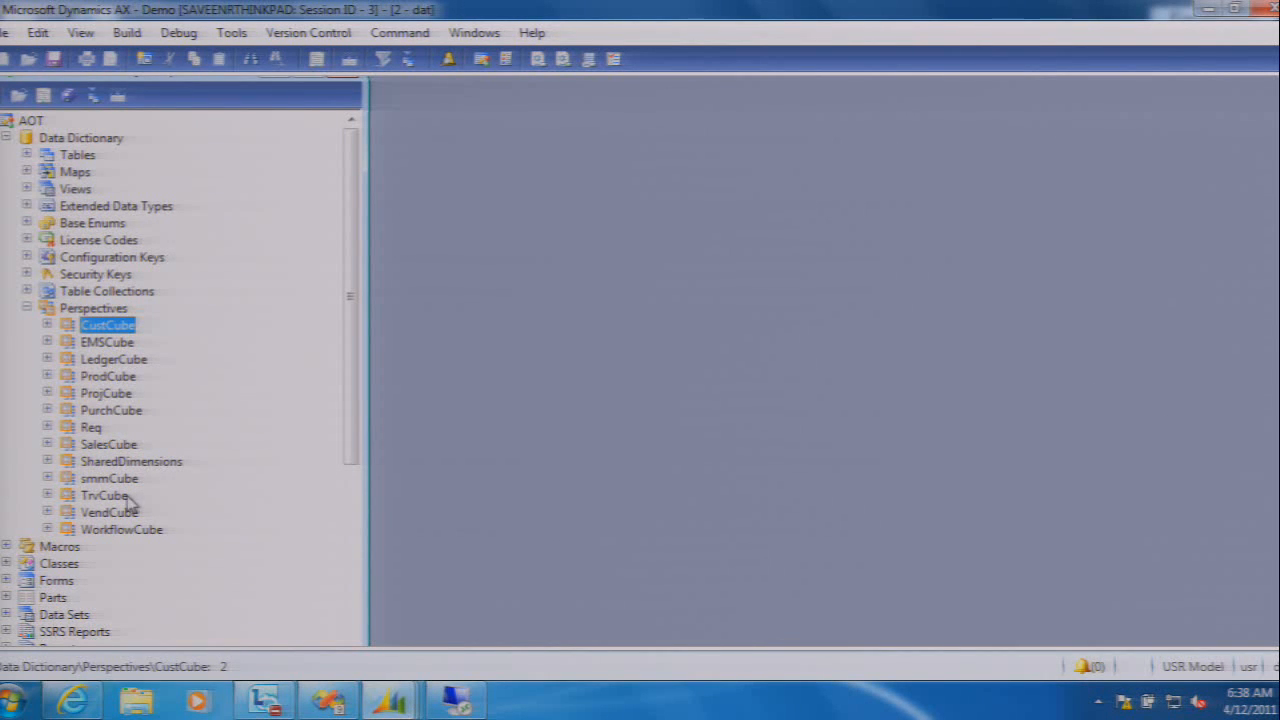
pyautogui.click(47, 325)
pyautogui.click(67, 358)
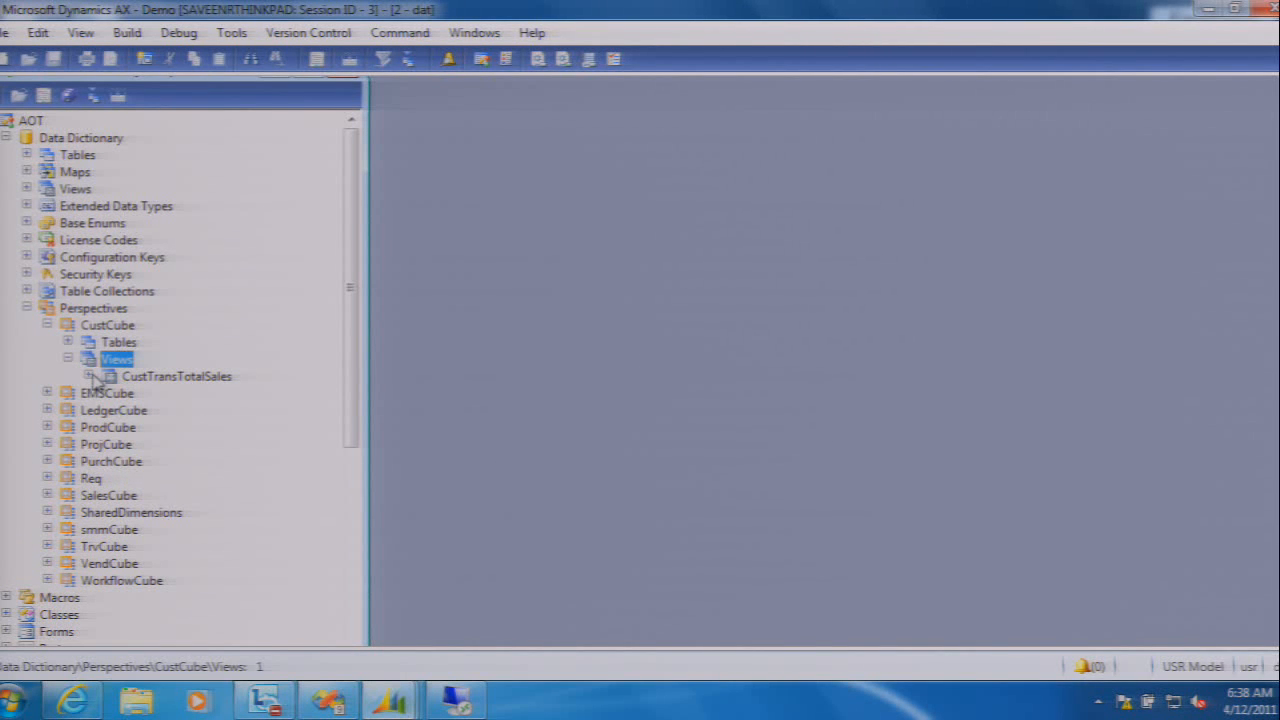
pyautogui.rightClick(114, 327)
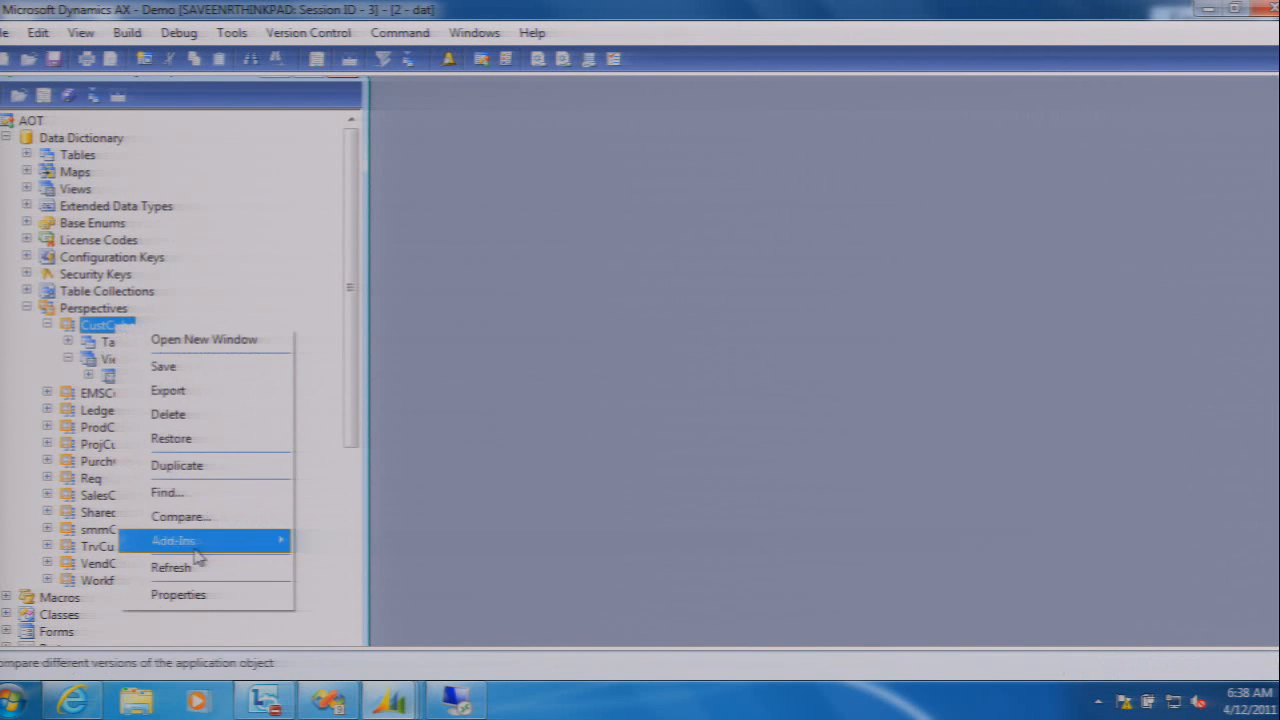
pyautogui.click(196, 596)
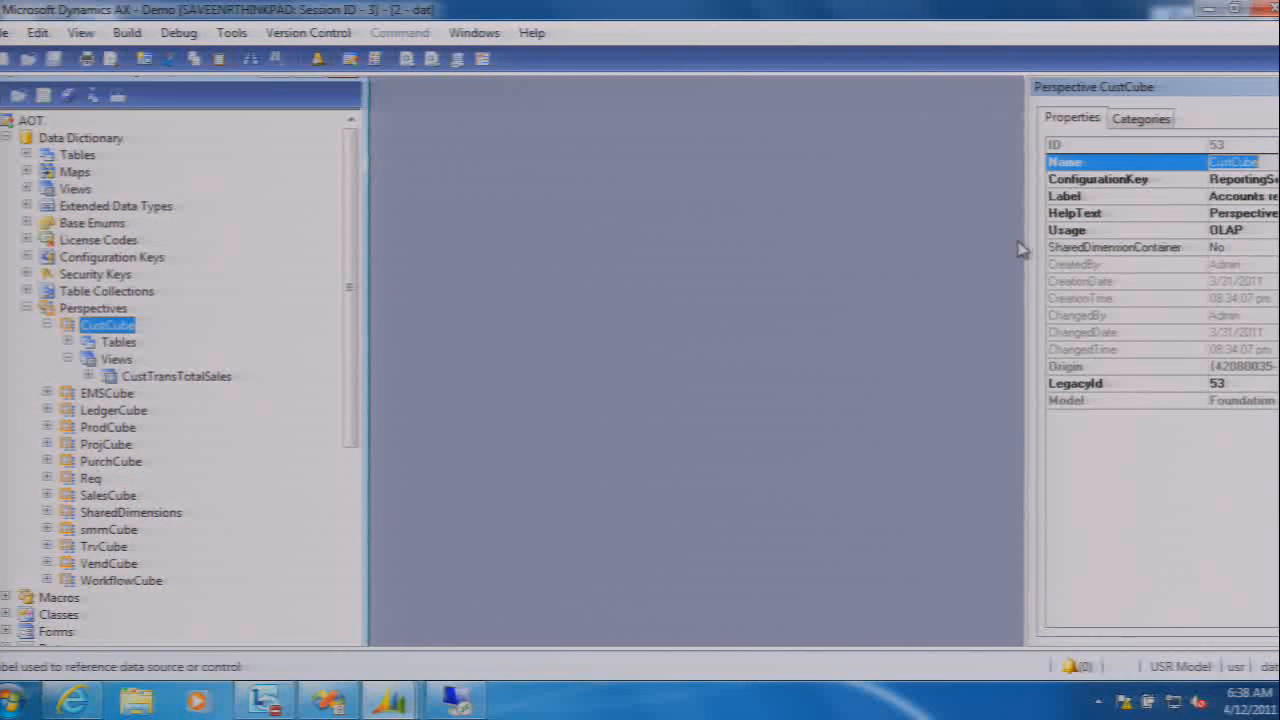
pyautogui.moveTo(1028, 243); pyautogui.dragTo(766, 248)
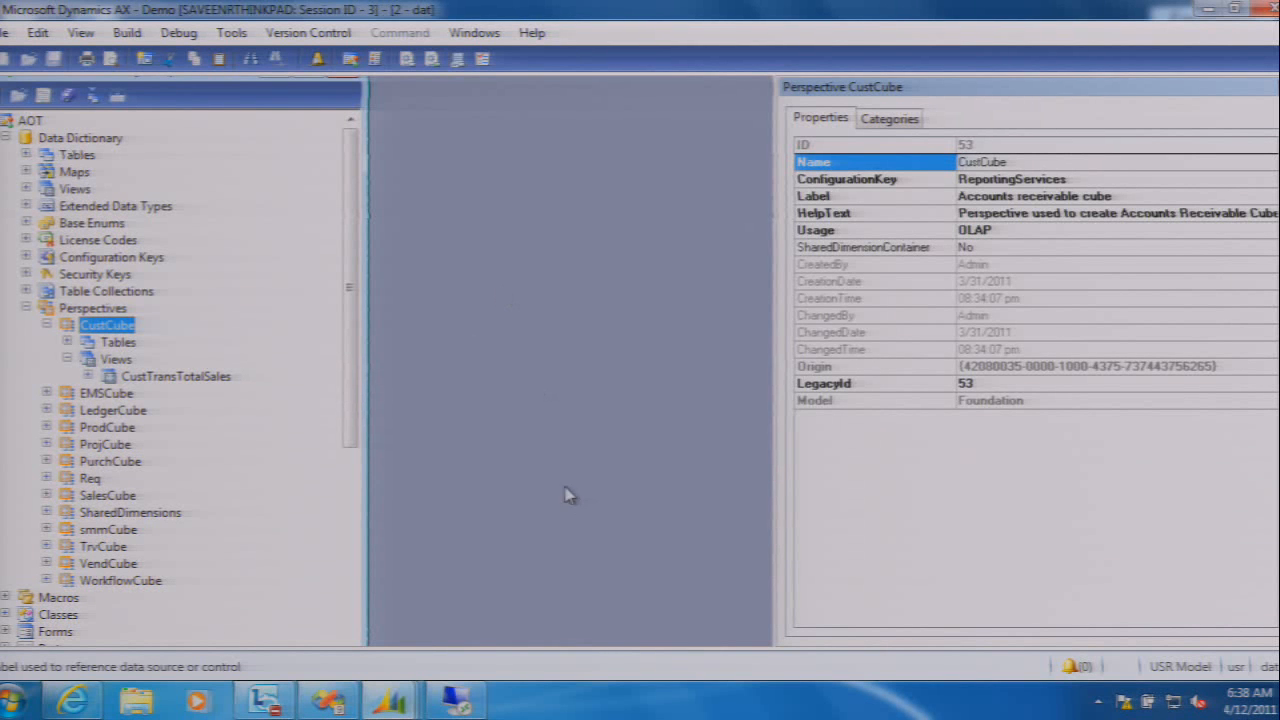
pyautogui.click(1279, 87)
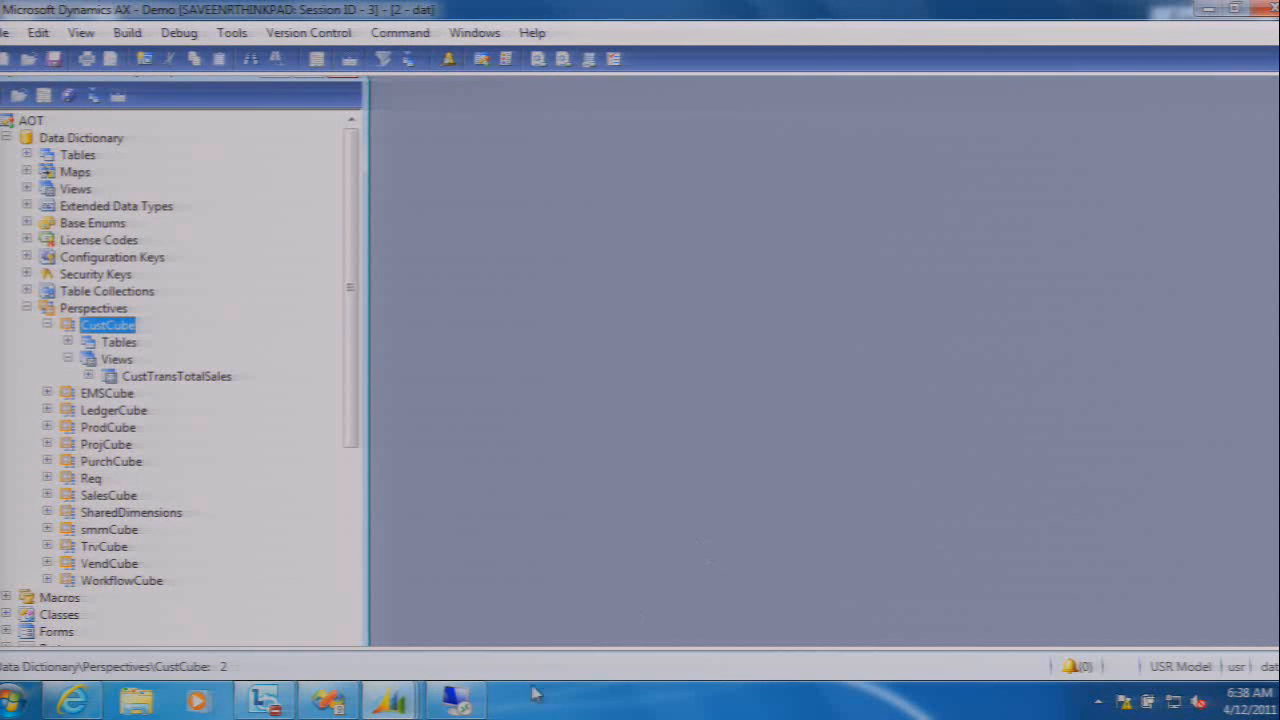
# Keep all perspectives selected in the wizard and accept CostCenter, Department and Purpose as the Dynamics AX dimensions
pyautogui.moveTo(392, 702)
pyautogui.click(597, 630)
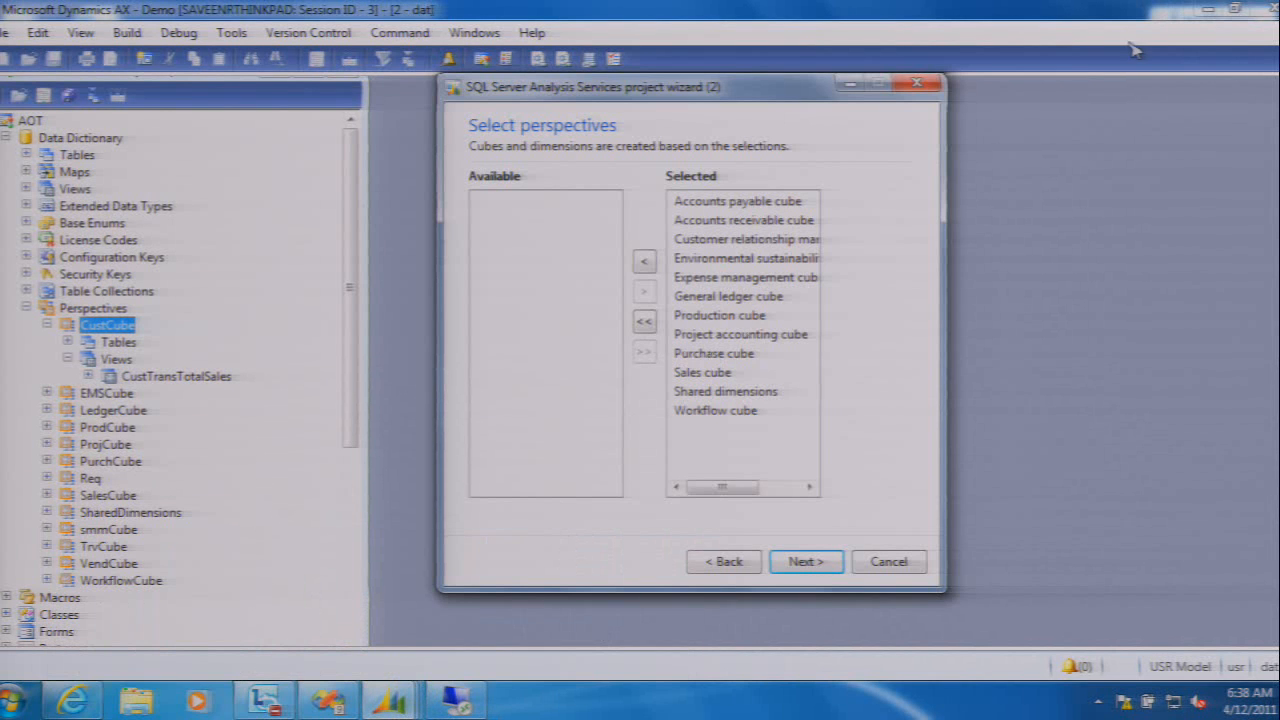
pyautogui.click(1208, 9)
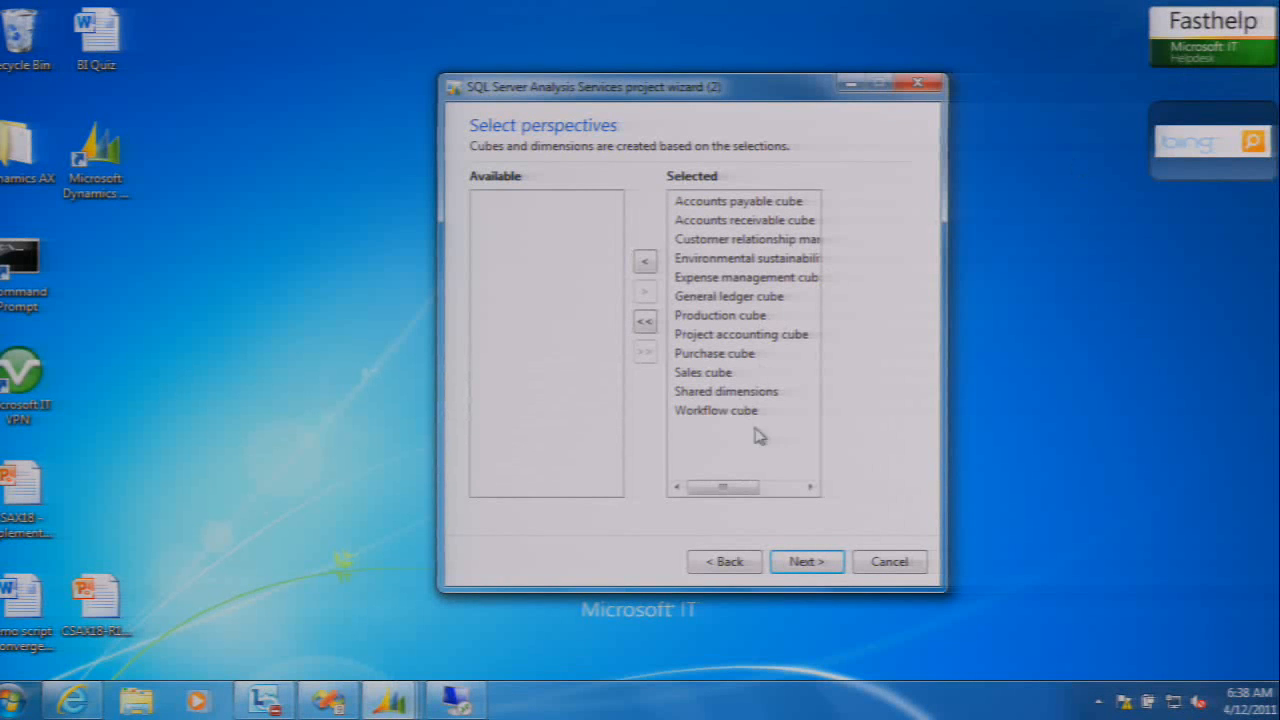
pyautogui.click(810, 560)
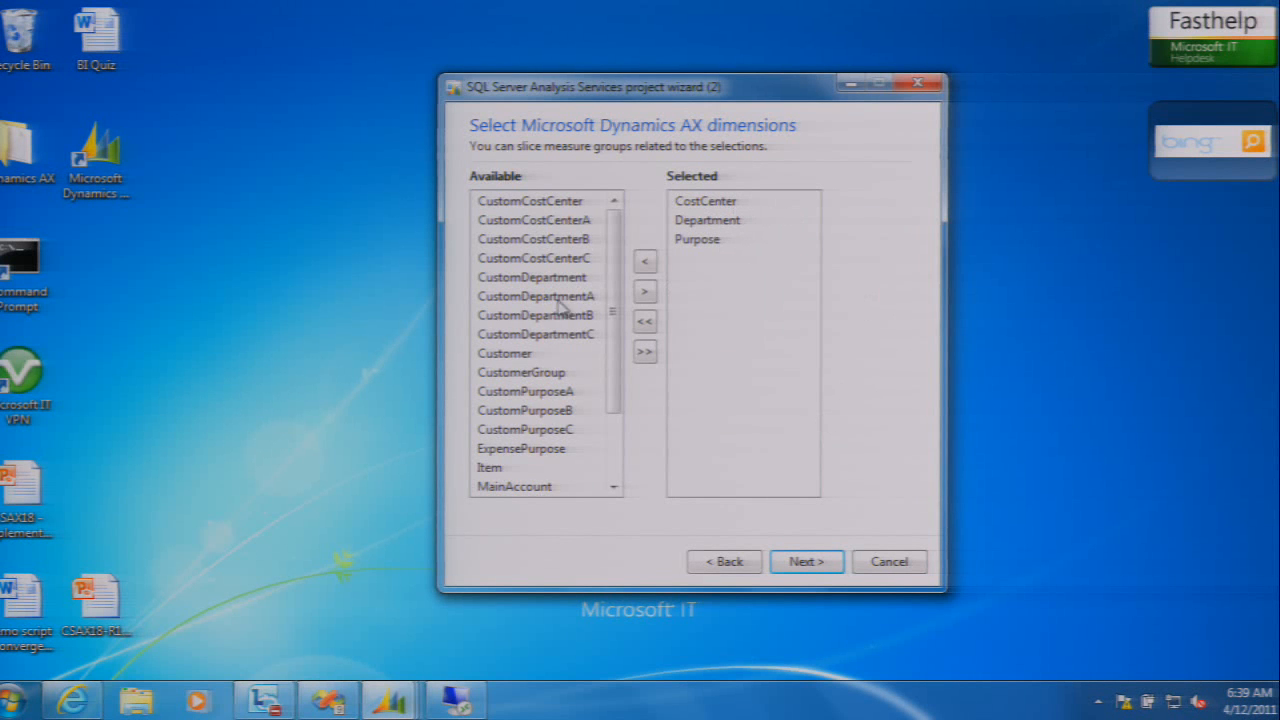
pyautogui.moveTo(616, 284)
pyautogui.mouseDown()
pyautogui.moveTo(617, 334)
pyautogui.moveTo(615, 262)
pyautogui.mouseUp()
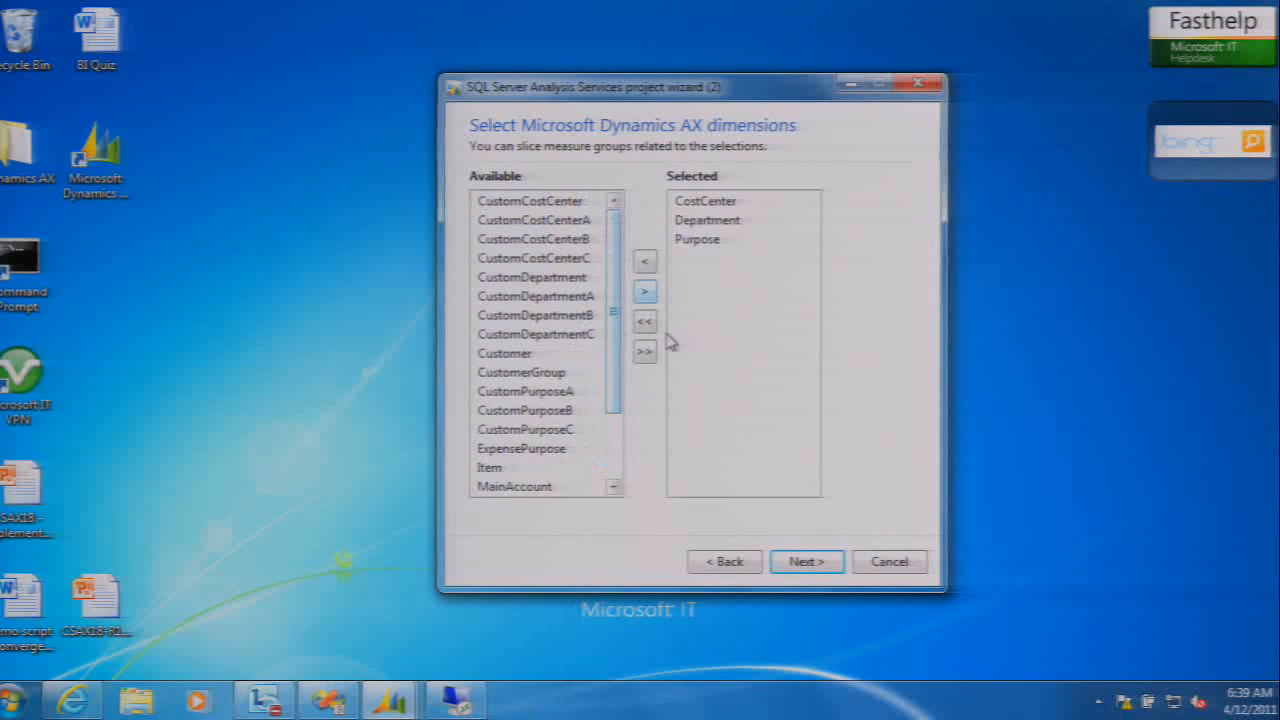
pyautogui.click(816, 562)
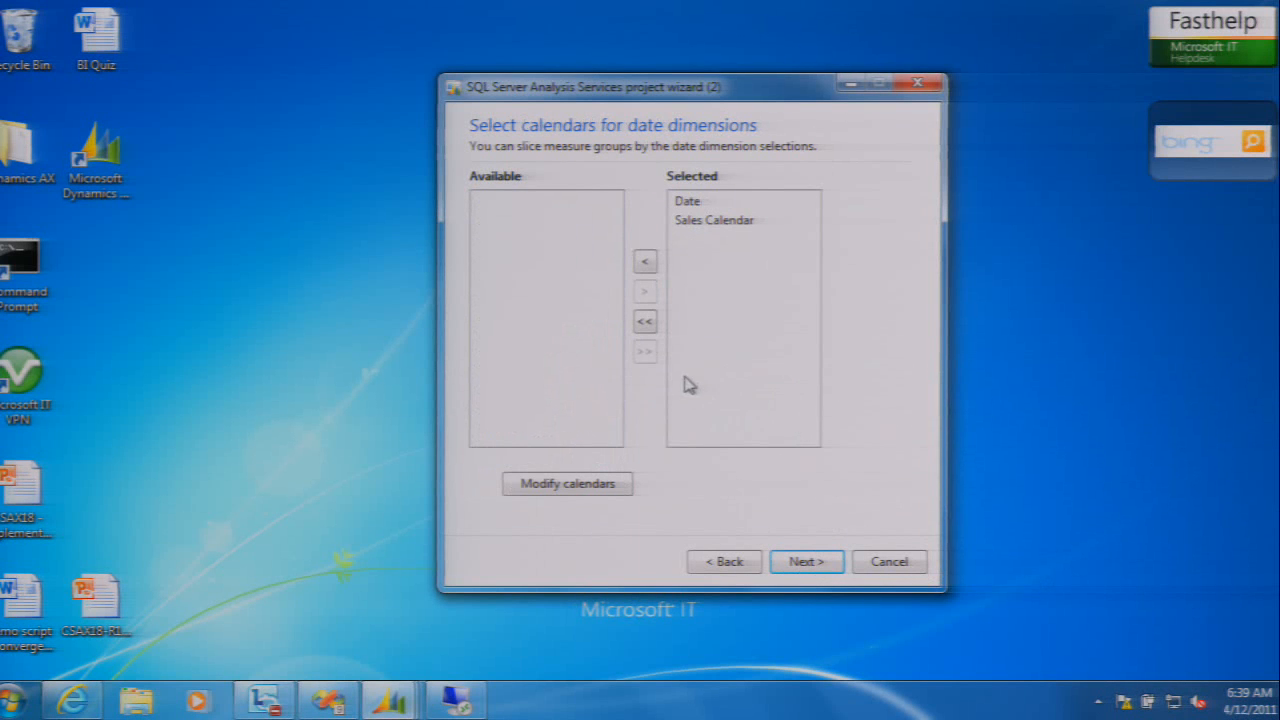
# Review the Date and Sales Calendar definitions in the Calendar builder, including the first-day-of-week choices, and close it
pyautogui.click(595, 485)
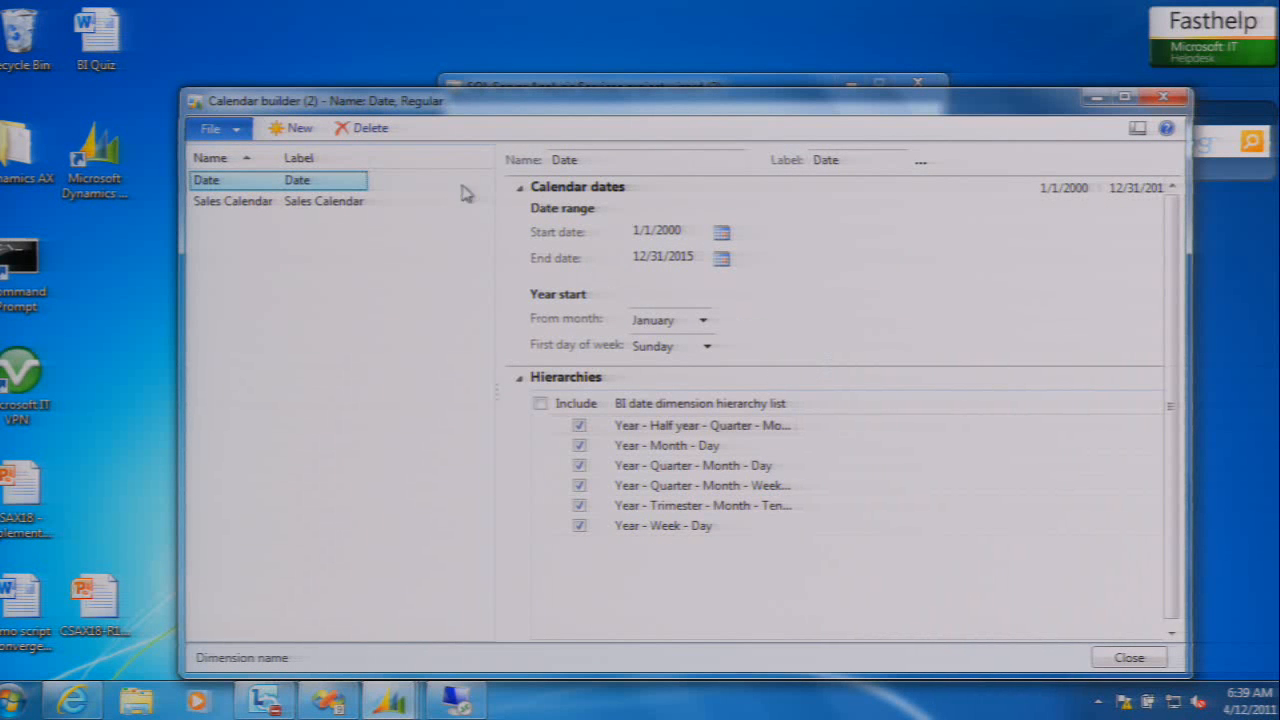
pyautogui.click(200, 206)
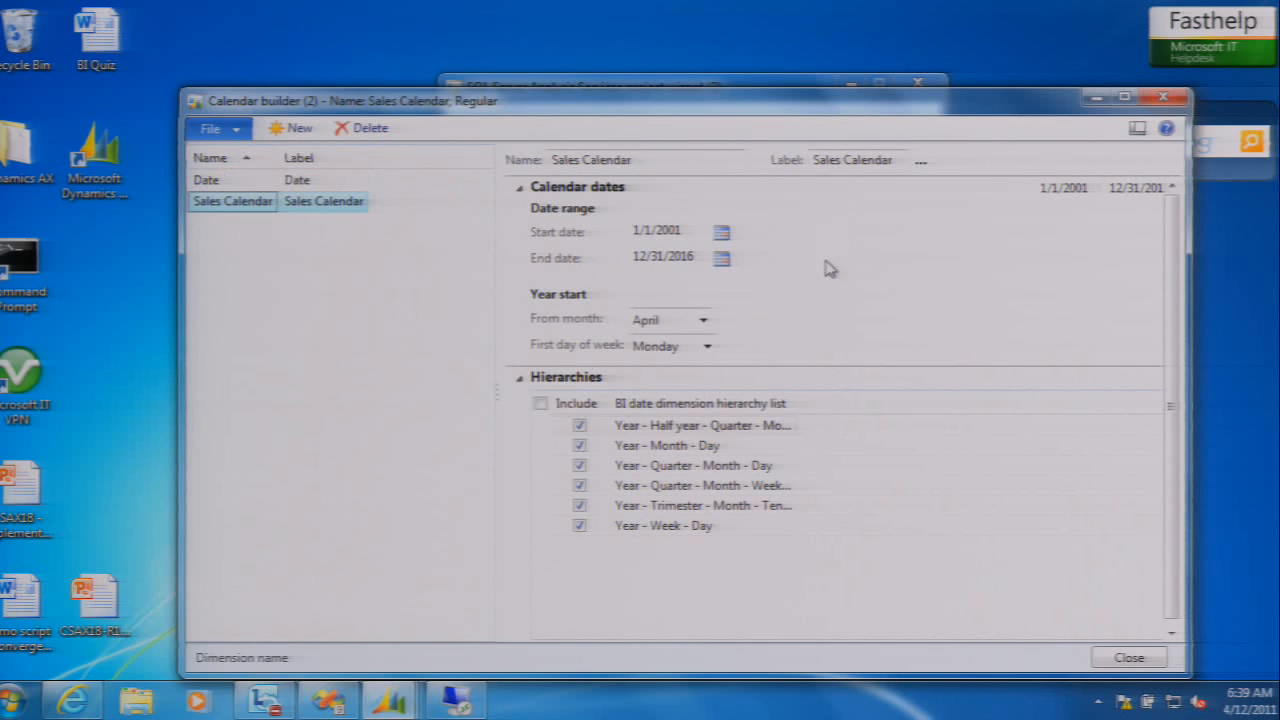
pyautogui.click(707, 347)
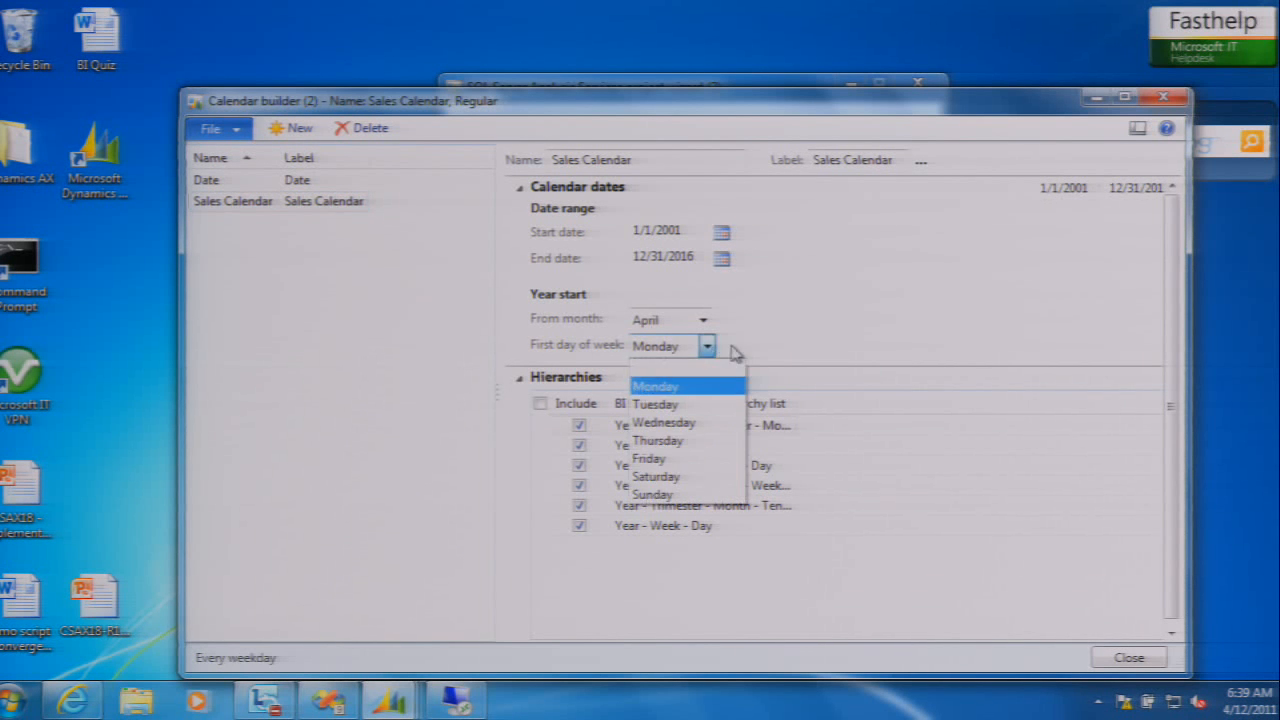
pyautogui.click(740, 351)
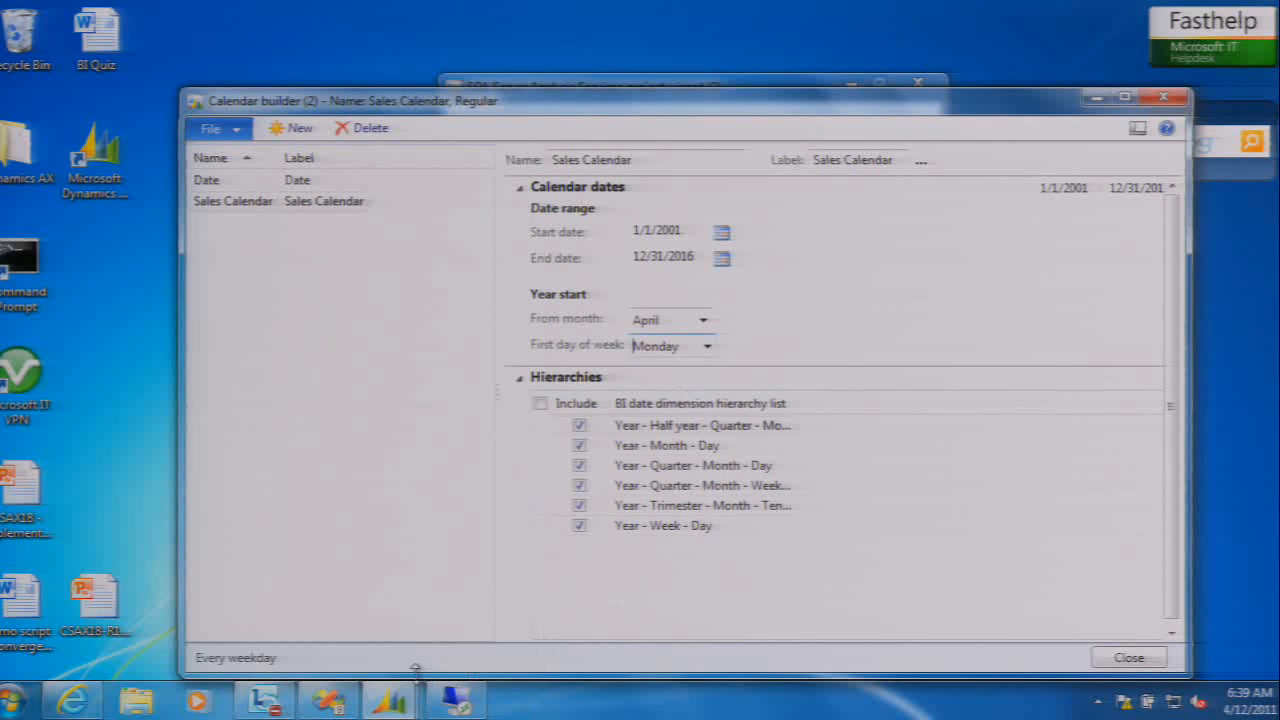
pyautogui.click(1163, 98)
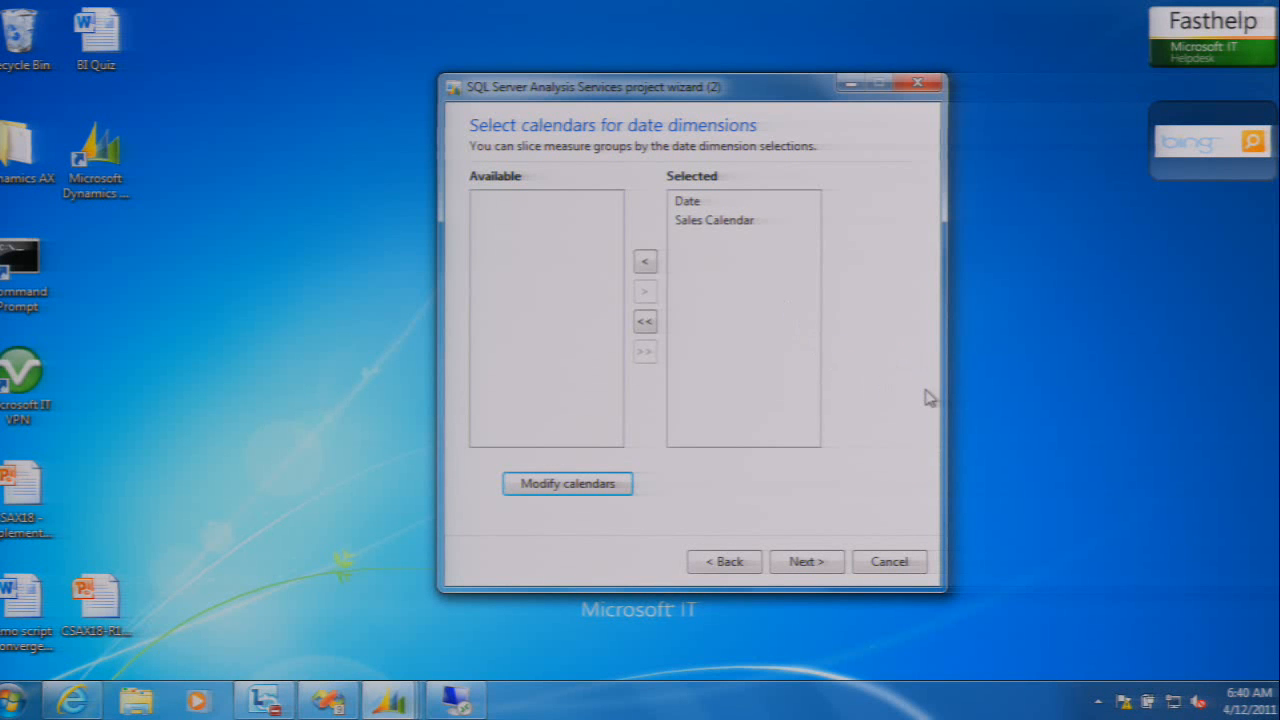
# Review the label translation languages and the foreign currency conversion option, and cancel the project wizard
pyautogui.click(813, 563)
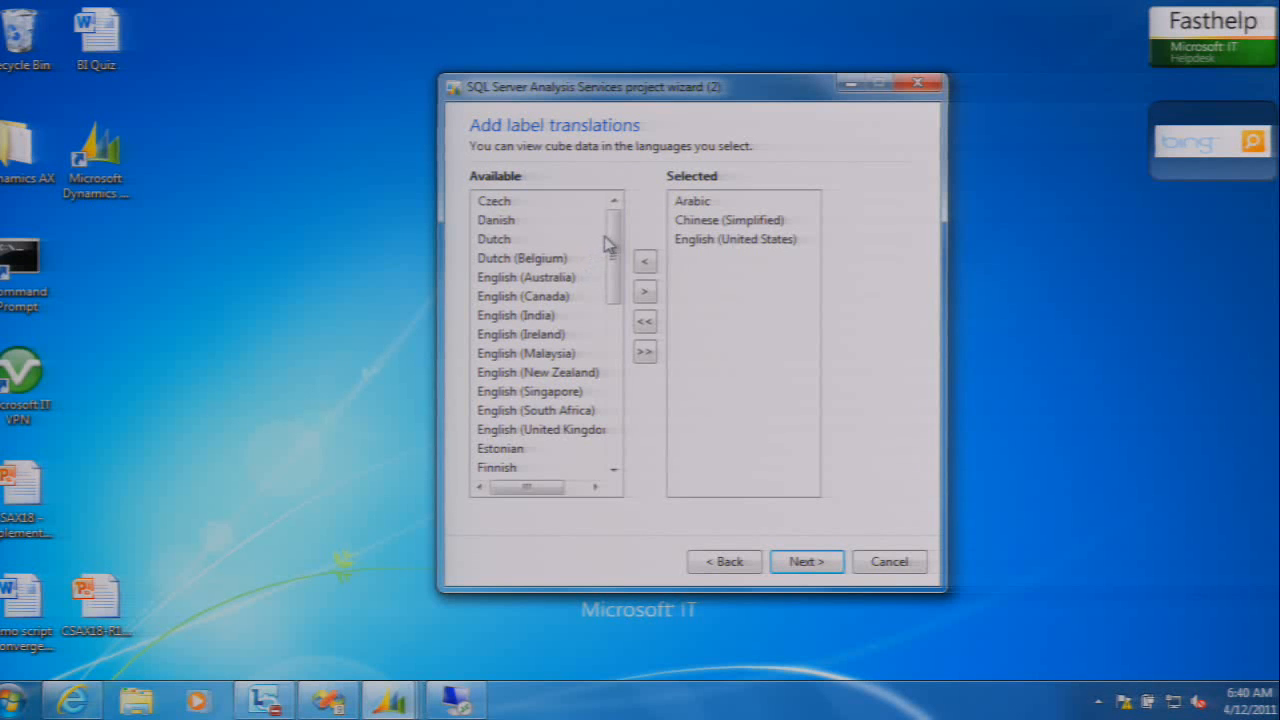
pyautogui.click(807, 562)
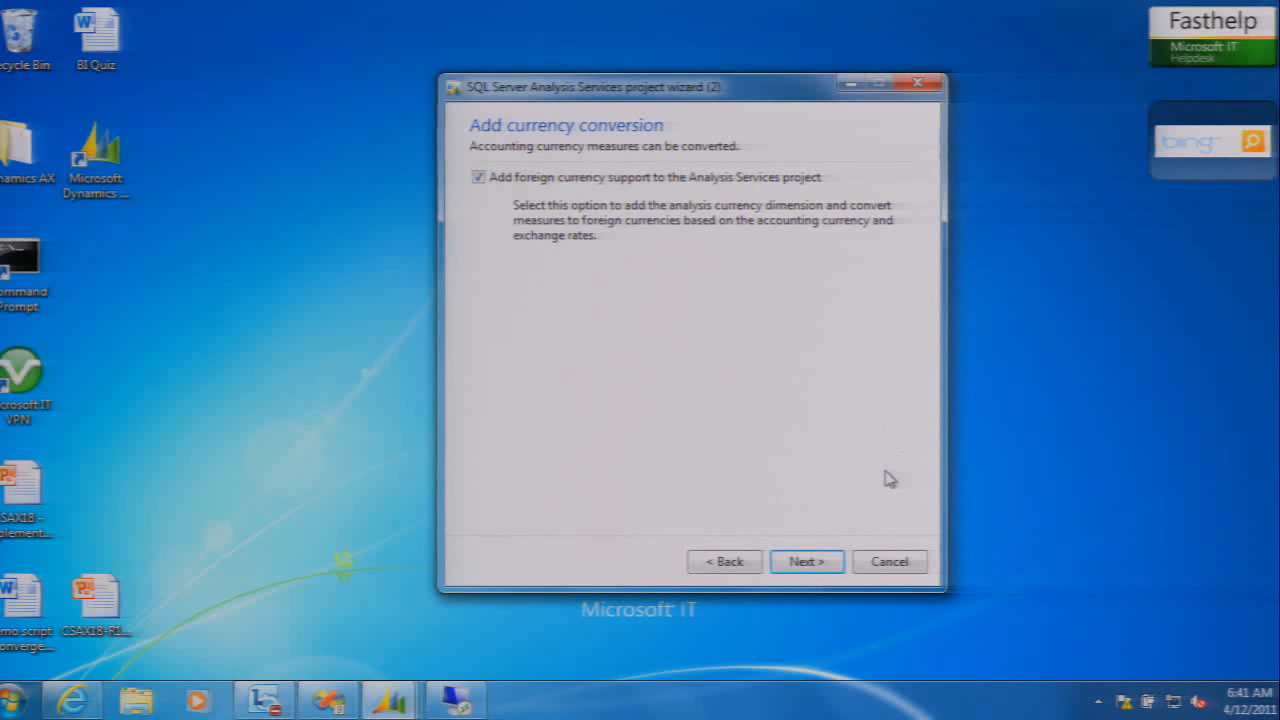
pyautogui.click(891, 563)
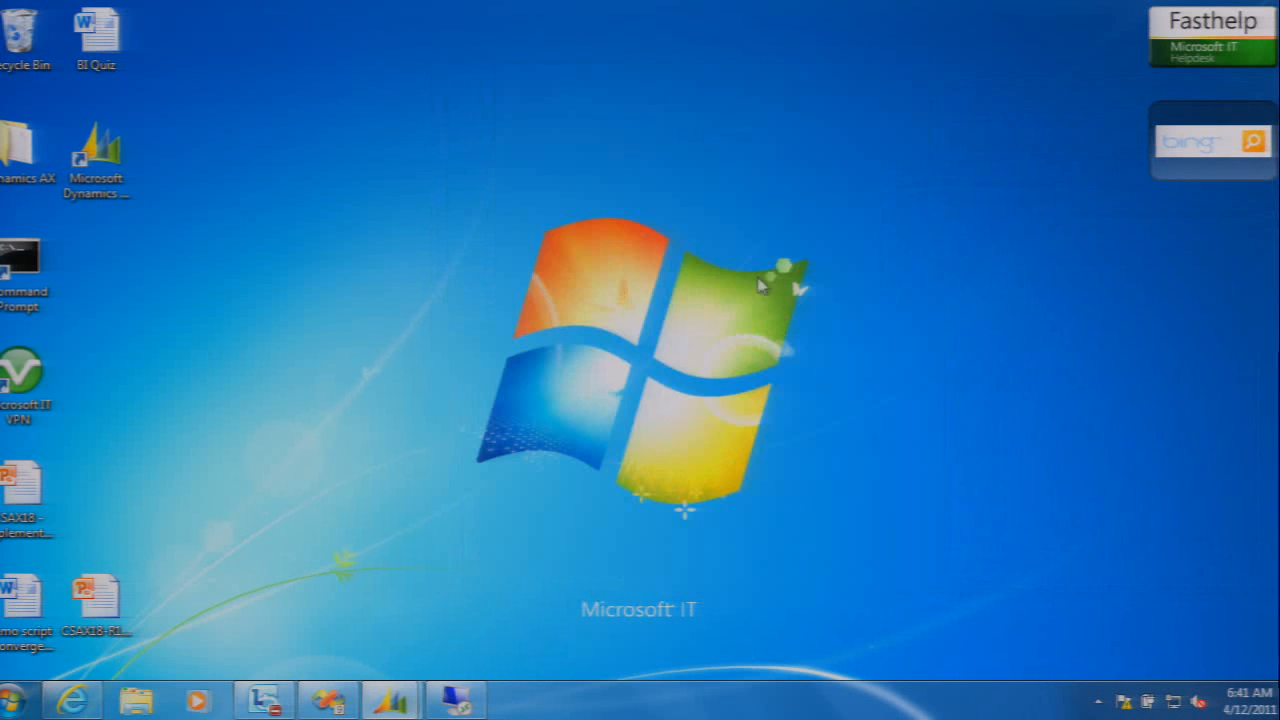
# Switch to the project wizard in the remote server session and examine the new dimensions under Confirm changes
pyautogui.click(458, 700)
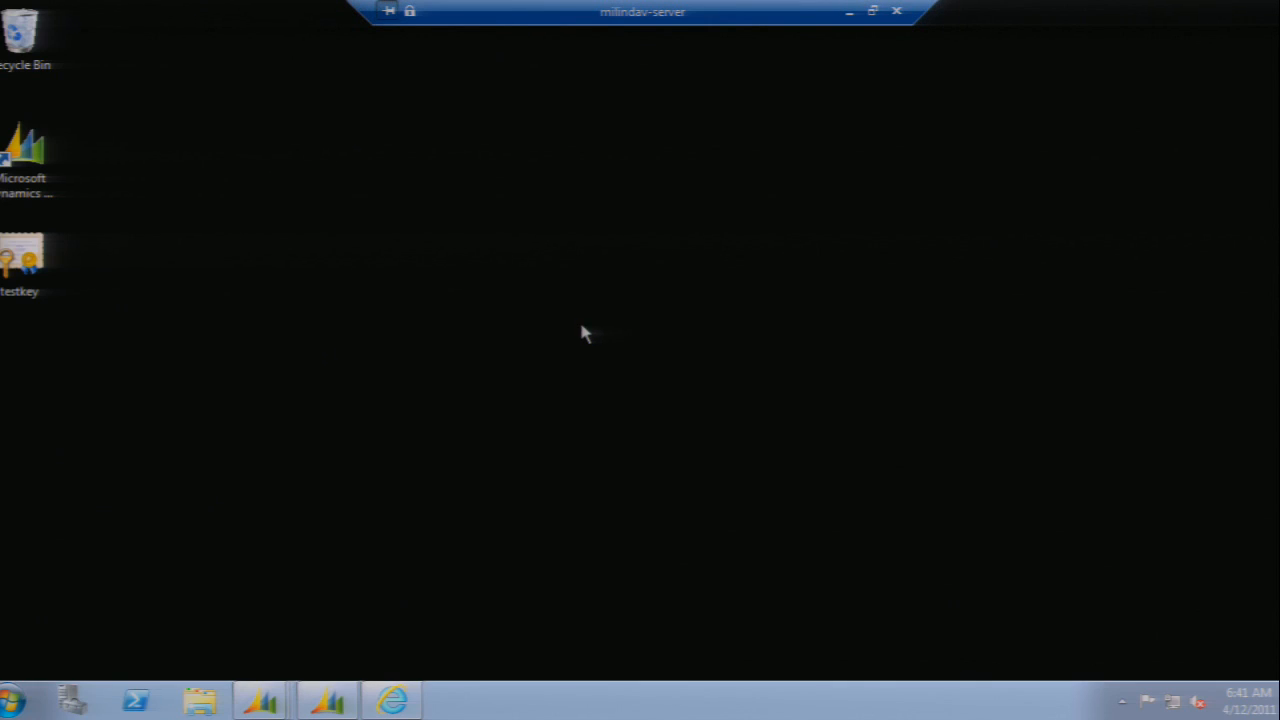
pyautogui.click(260, 700)
pyautogui.click(237, 662)
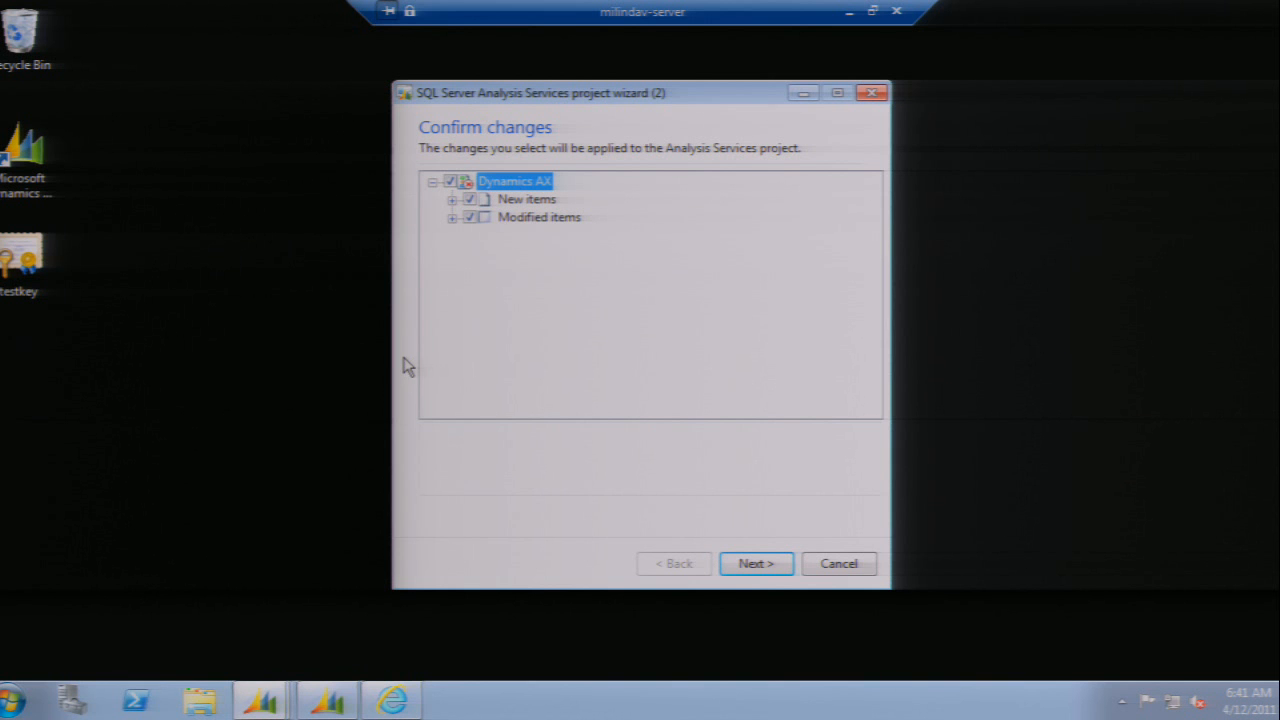
pyautogui.click(452, 200)
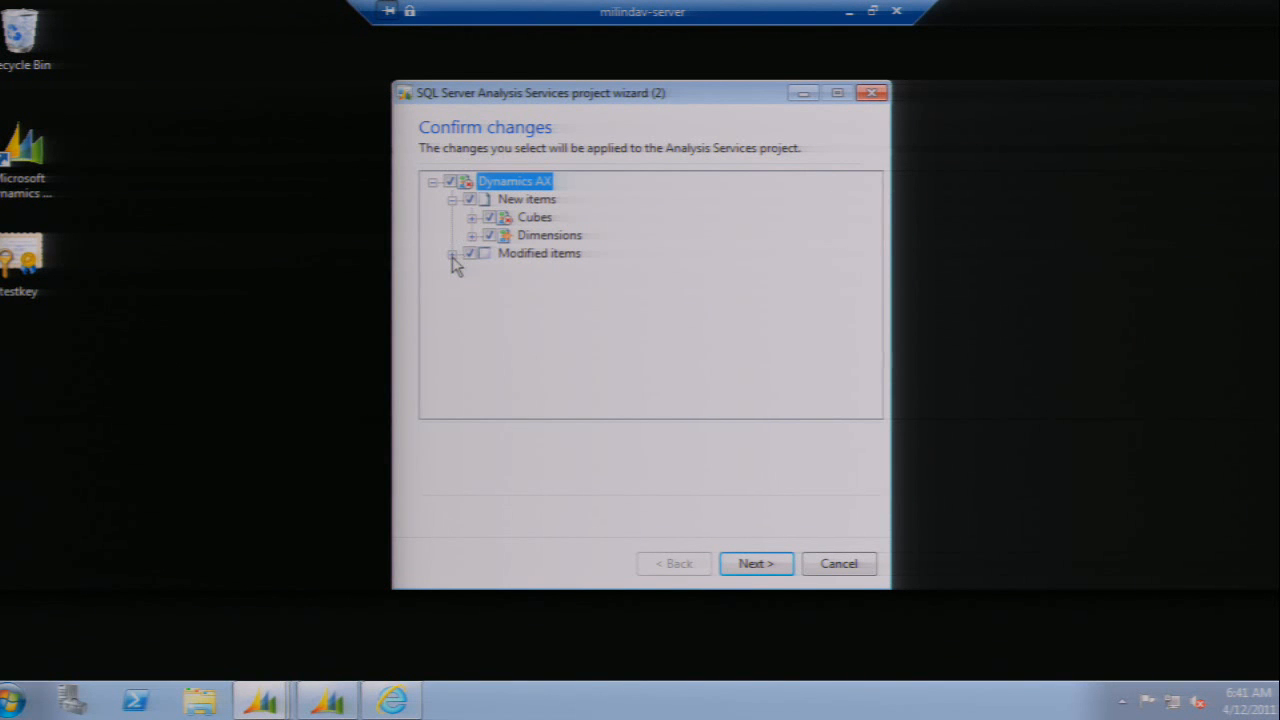
pyautogui.click(471, 236)
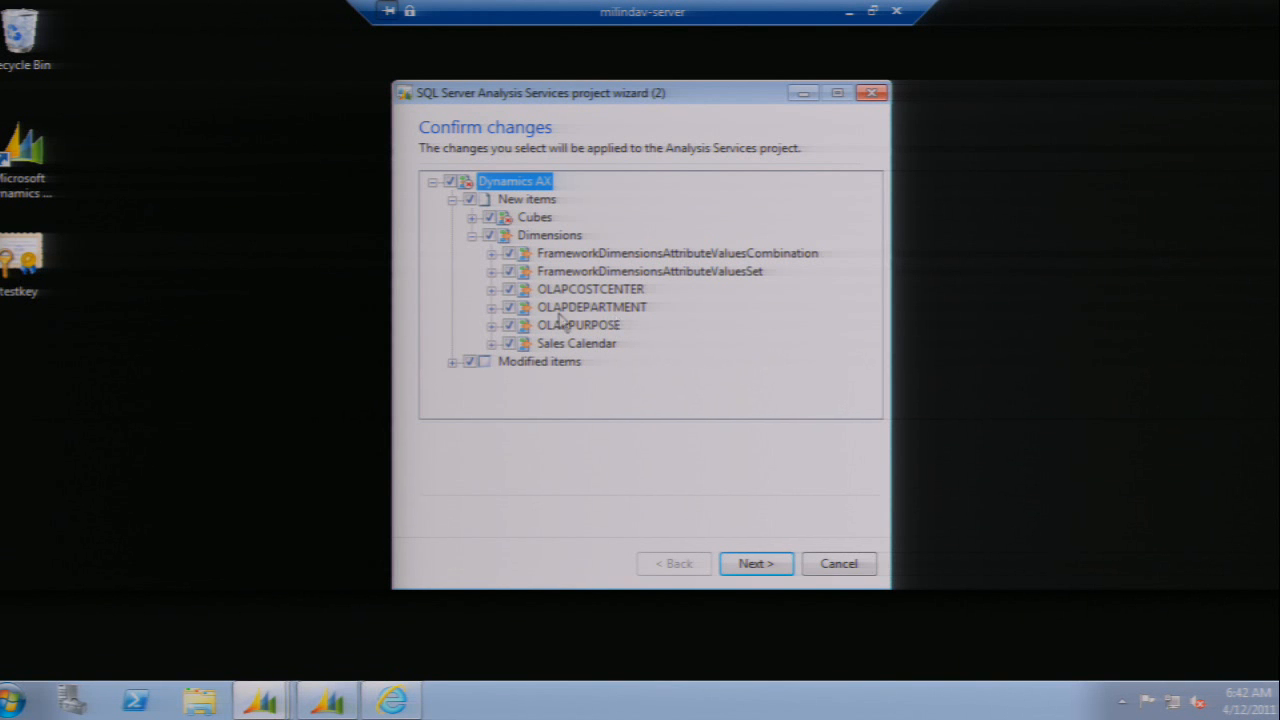
pyautogui.click(474, 234)
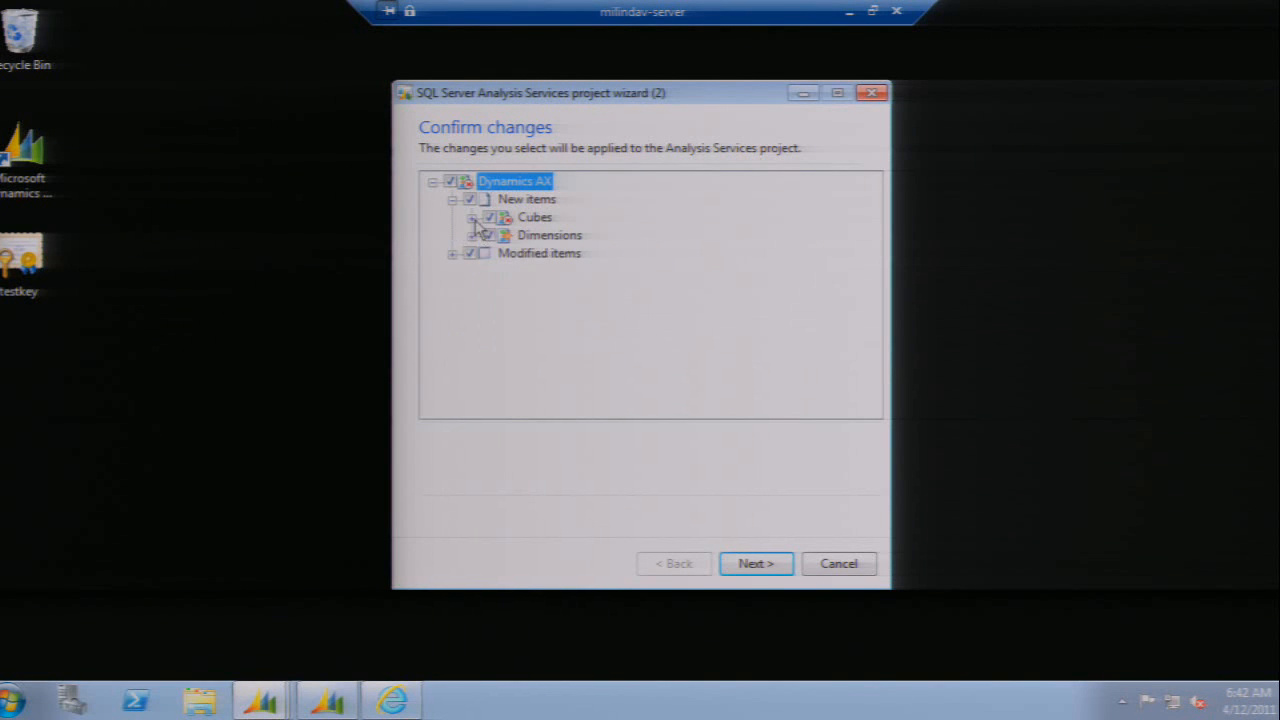
# Examine the new cube items down to the dimension usage of Customer transactions in the Accounts receivable cube
pyautogui.click(472, 218)
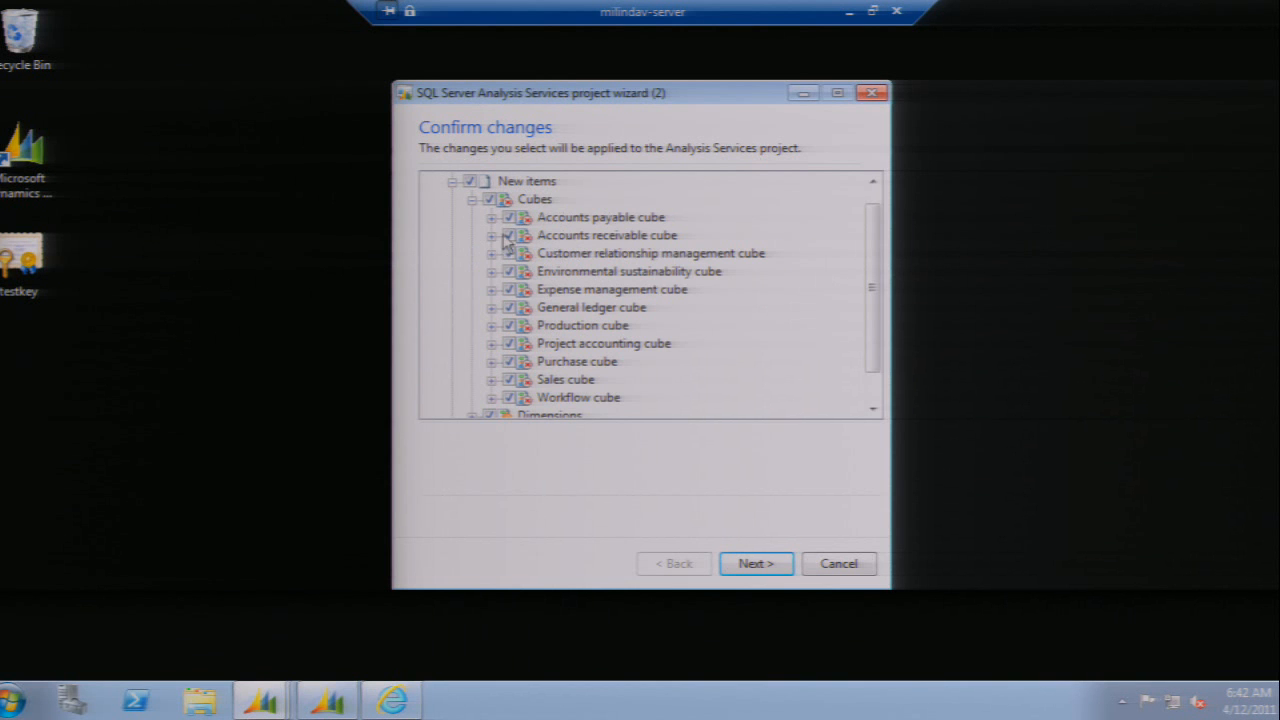
pyautogui.click(491, 235)
pyautogui.click(513, 253)
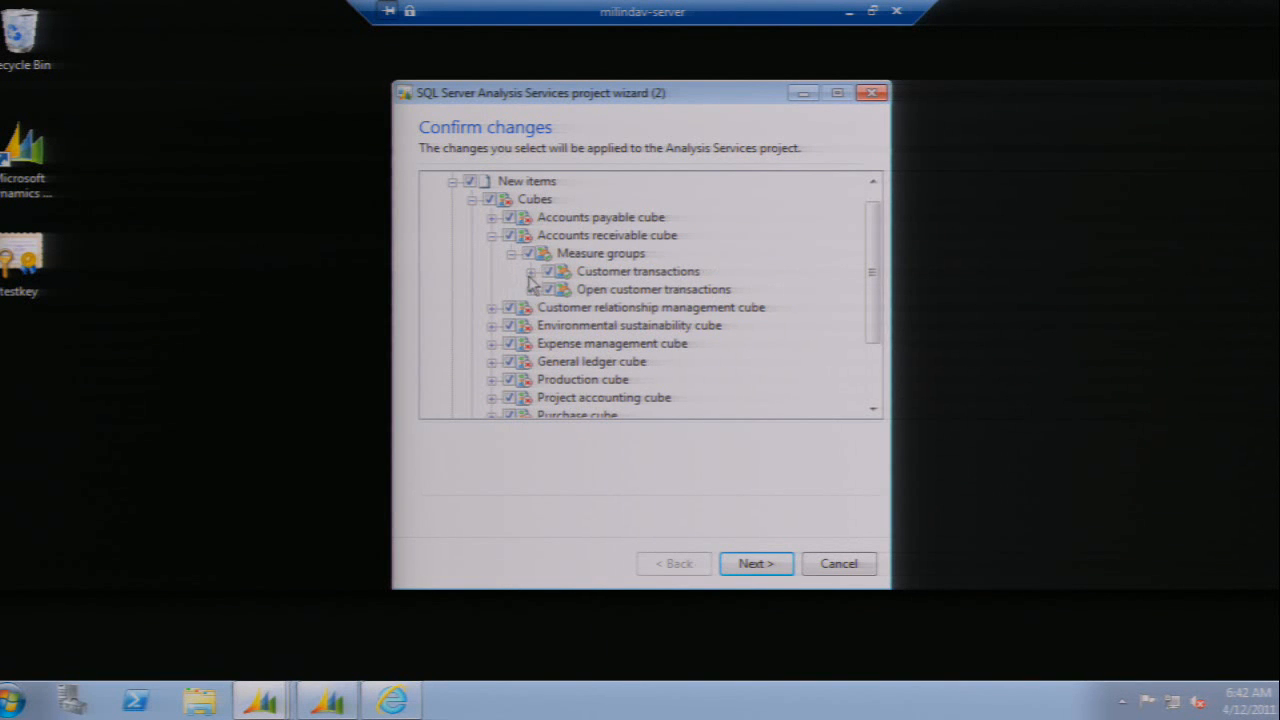
pyautogui.click(531, 271)
pyautogui.click(550, 289)
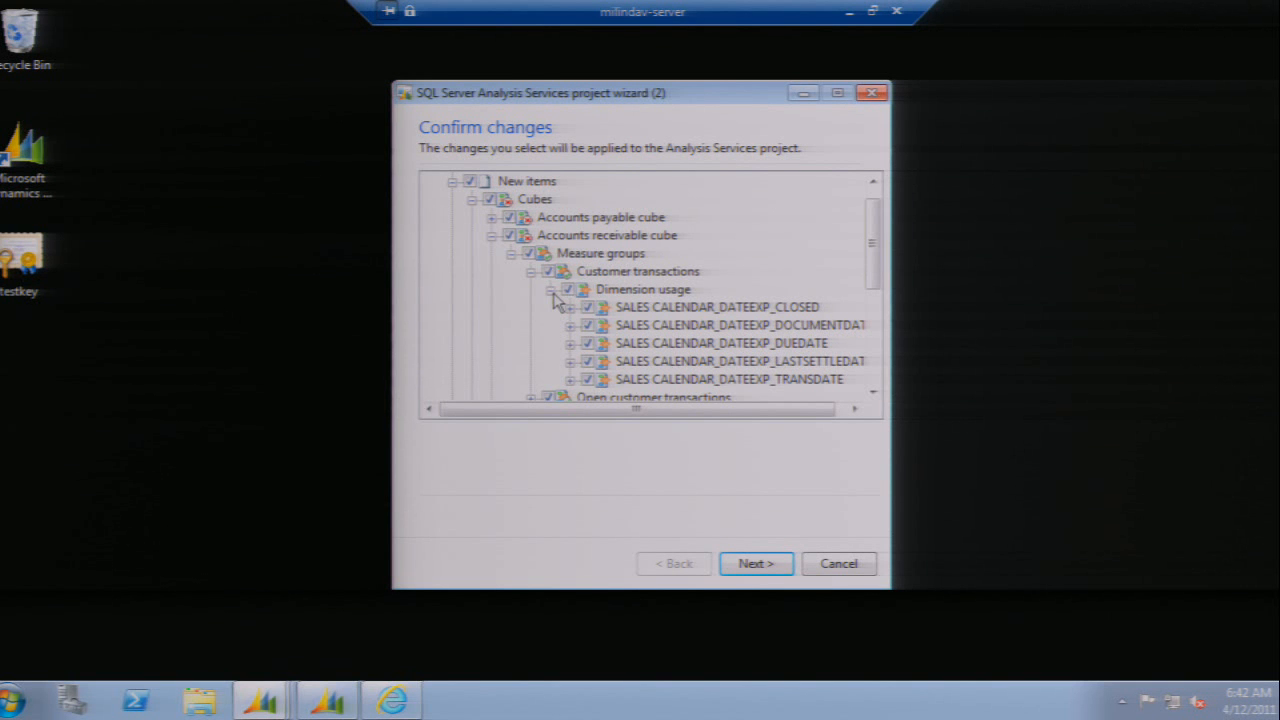
pyautogui.click(491, 236)
pyautogui.click(472, 200)
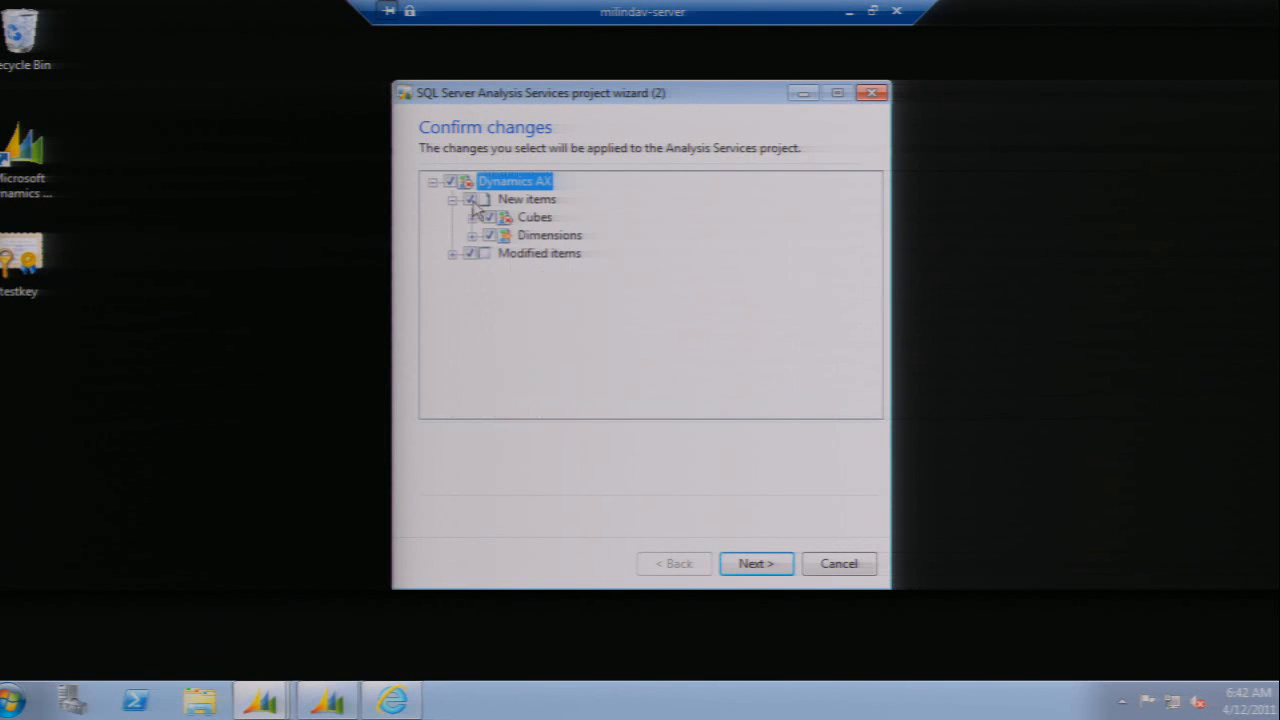
# Examine the cubes listed under Modified items in the pending project changes
pyautogui.click(452, 253)
pyautogui.click(472, 271)
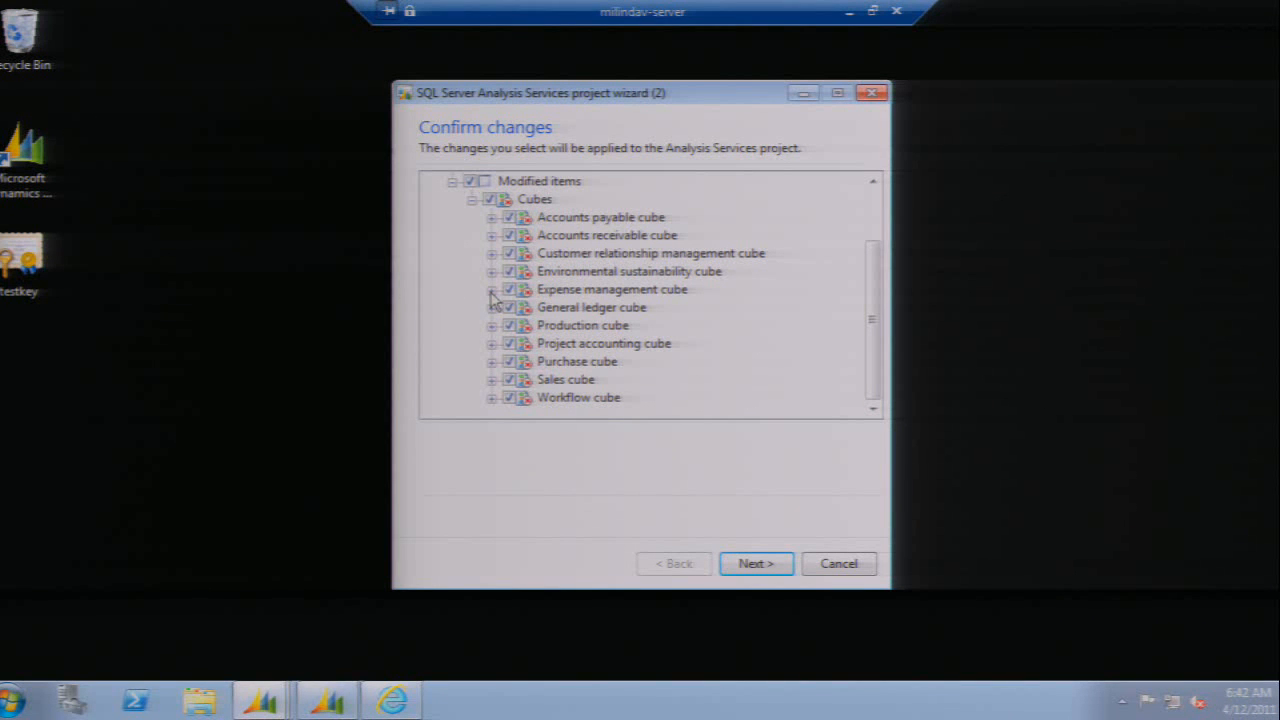
pyautogui.click(472, 199)
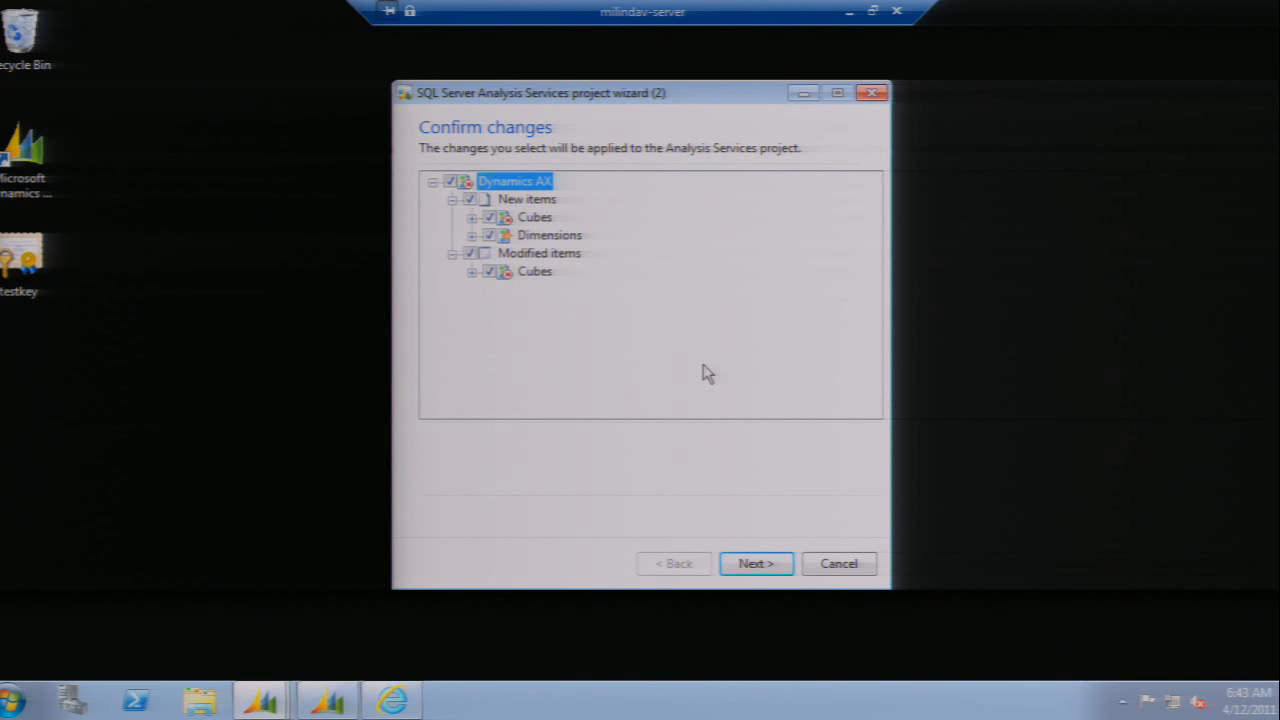
# Leave the remote session, start the SQL Server Analysis Services project wizard from the local development workspace, and select the Configure action
pyautogui.click(848, 12)
pyautogui.moveTo(390, 700)
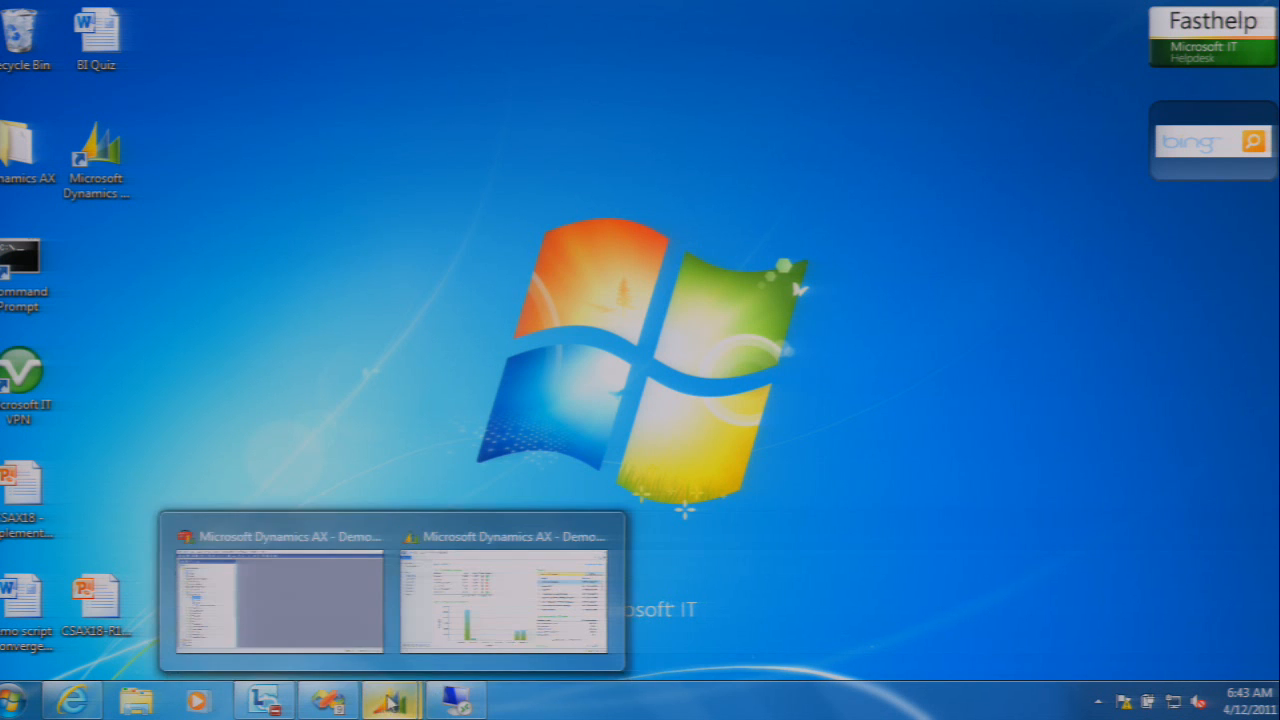
pyautogui.click(330, 619)
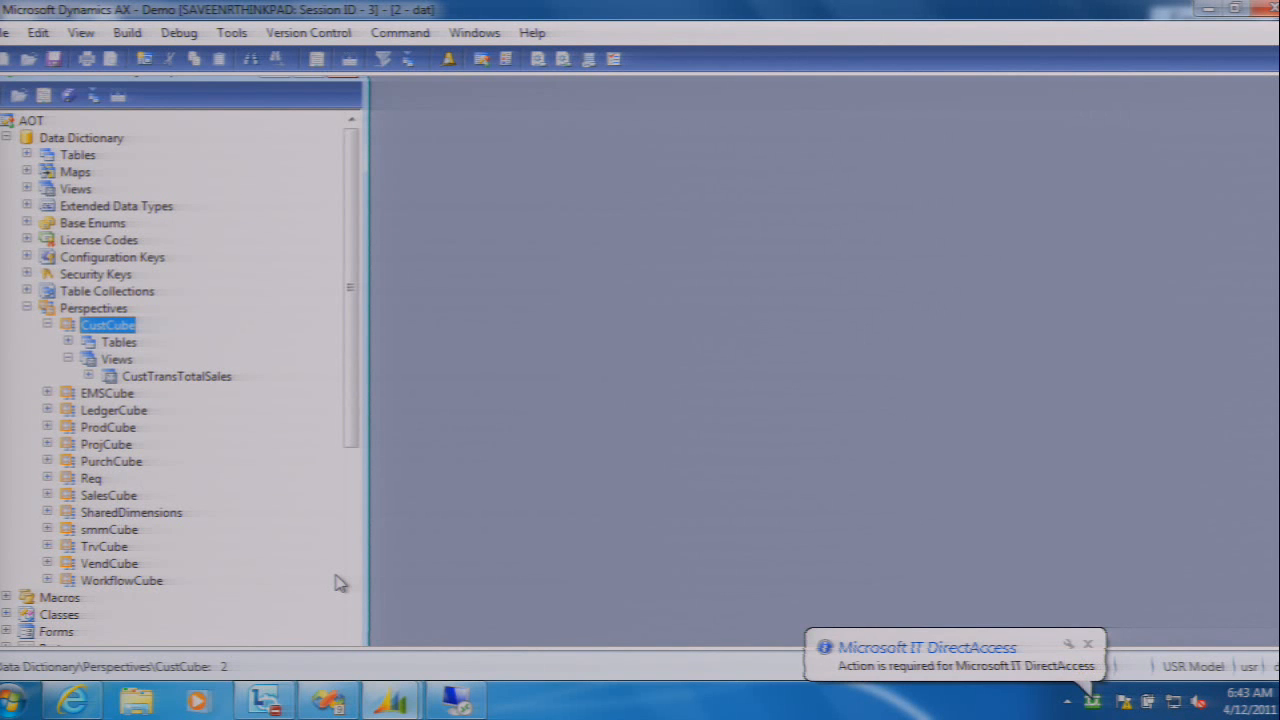
pyautogui.click(231, 32)
pyautogui.moveTo(358, 428)
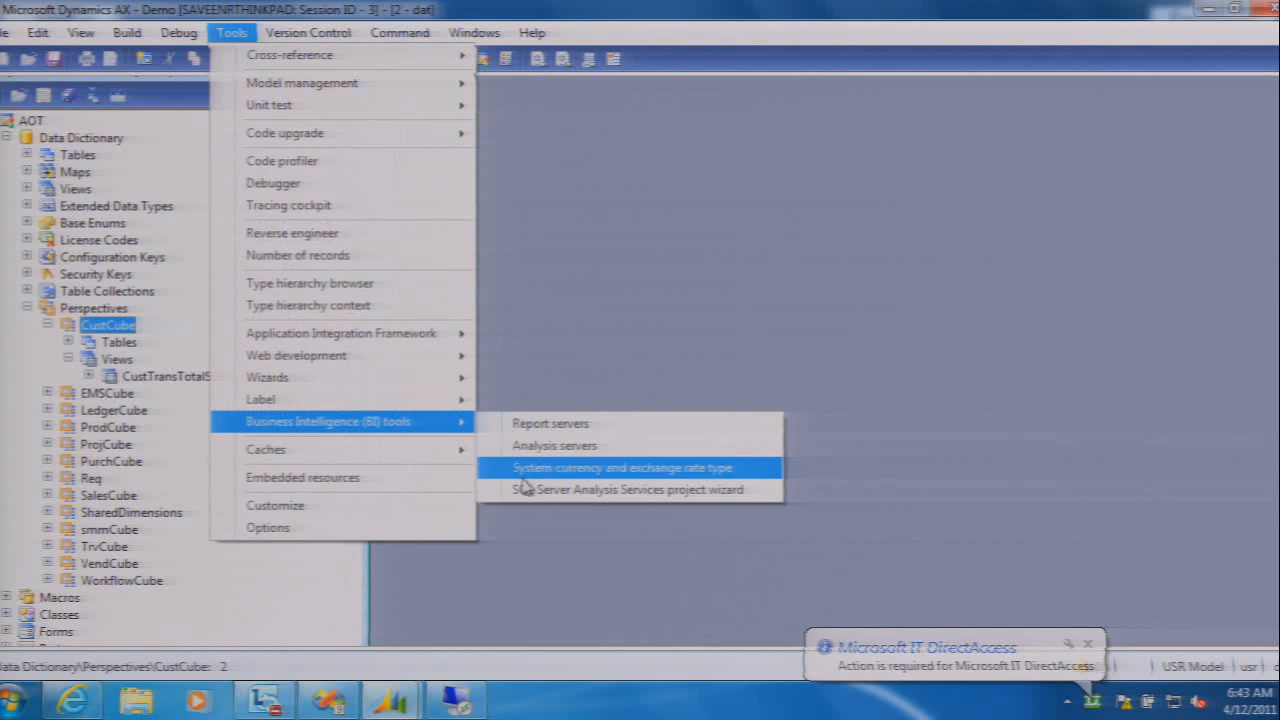
pyautogui.click(526, 490)
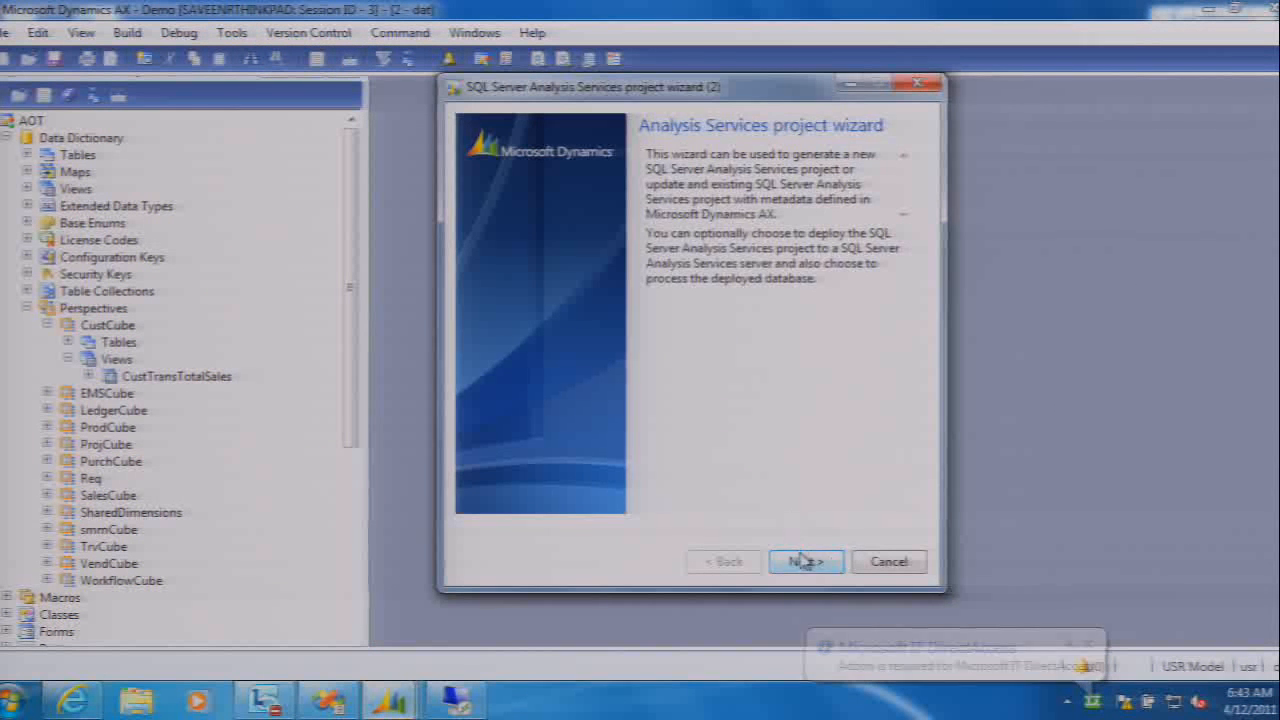
pyautogui.click(808, 560)
pyautogui.click(1210, 9)
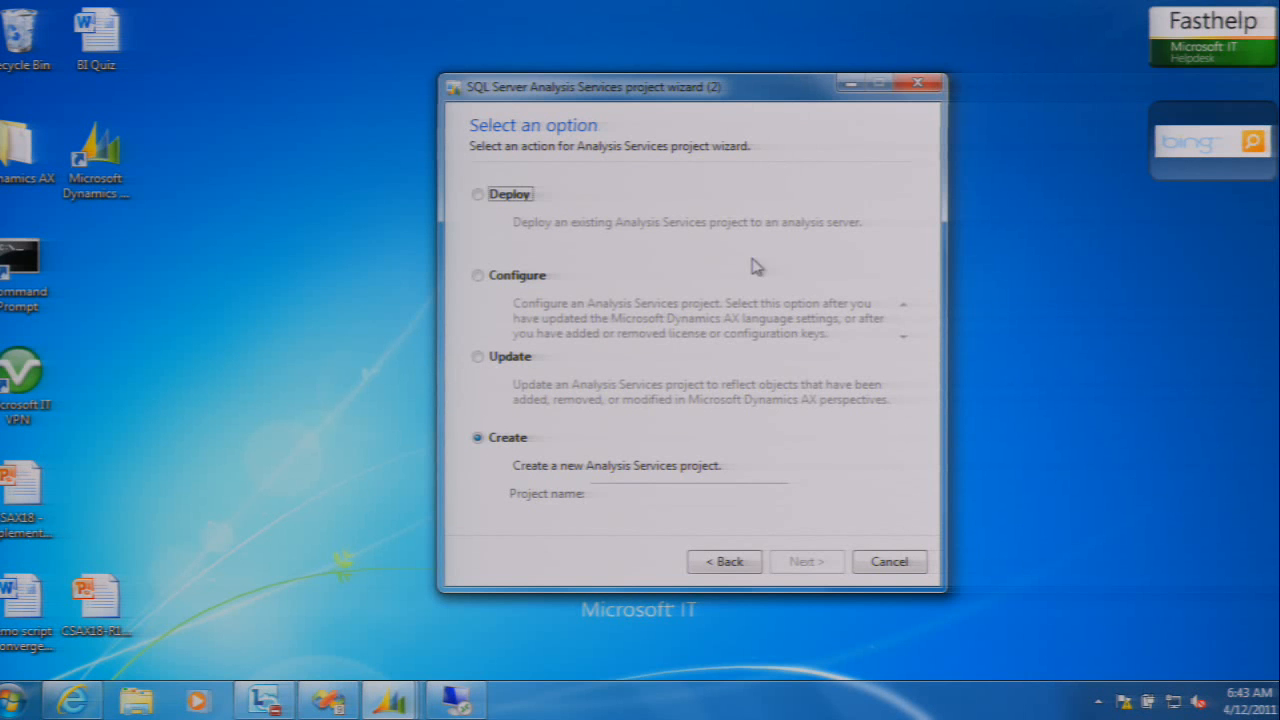
pyautogui.click(530, 286)
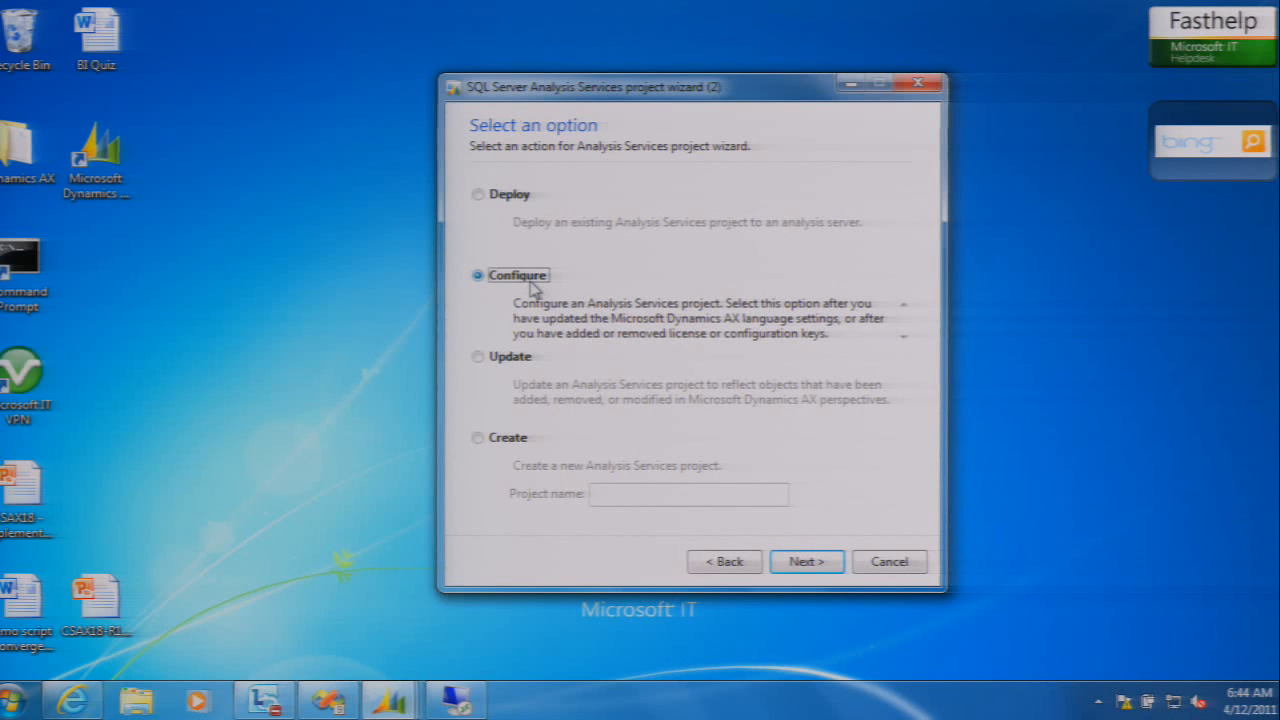
# Examine the Dynamics AX Analysis Services project in the AOT, including its Project Content files and its available commands such as Edit
pyautogui.click(850, 87)
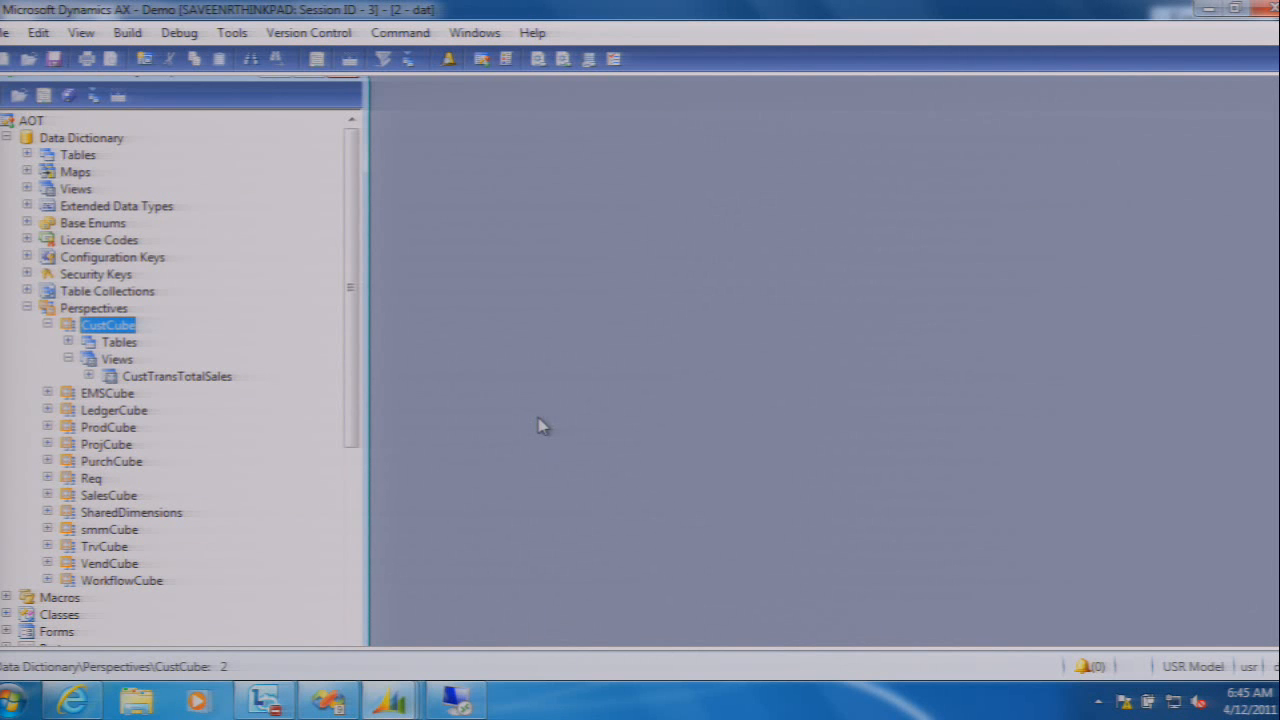
pyautogui.click(26, 308)
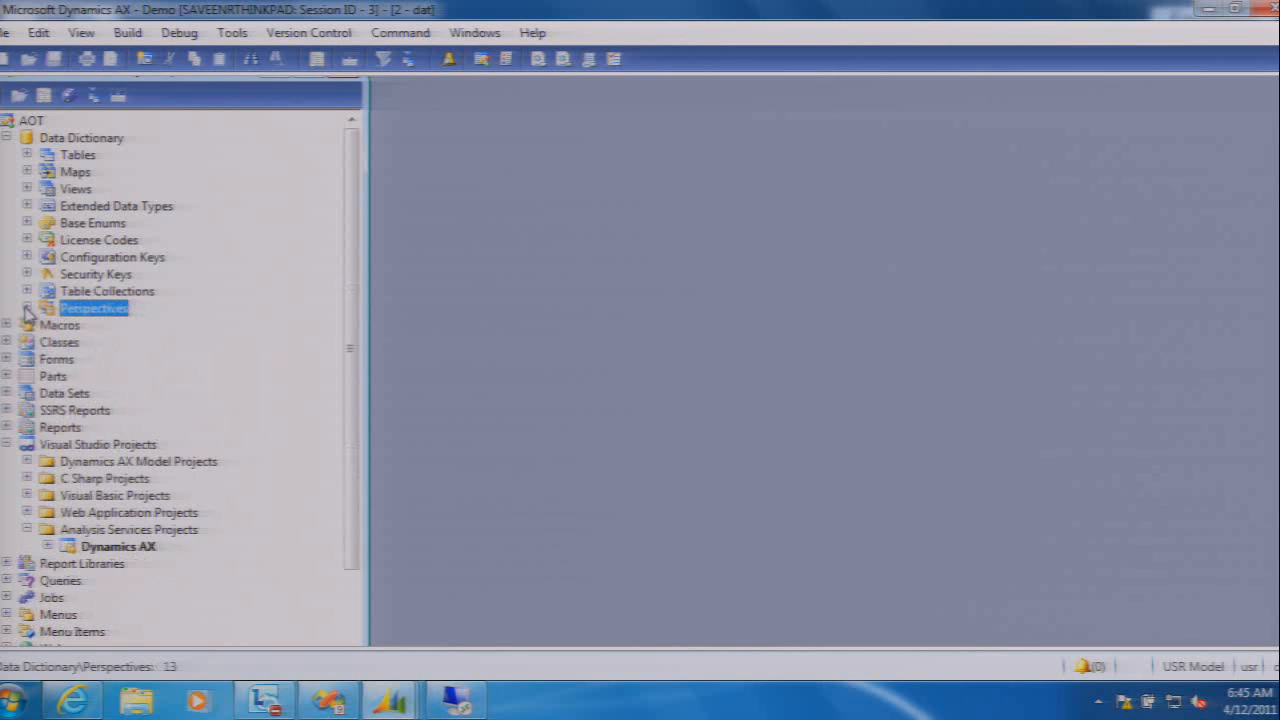
pyautogui.click(115, 531)
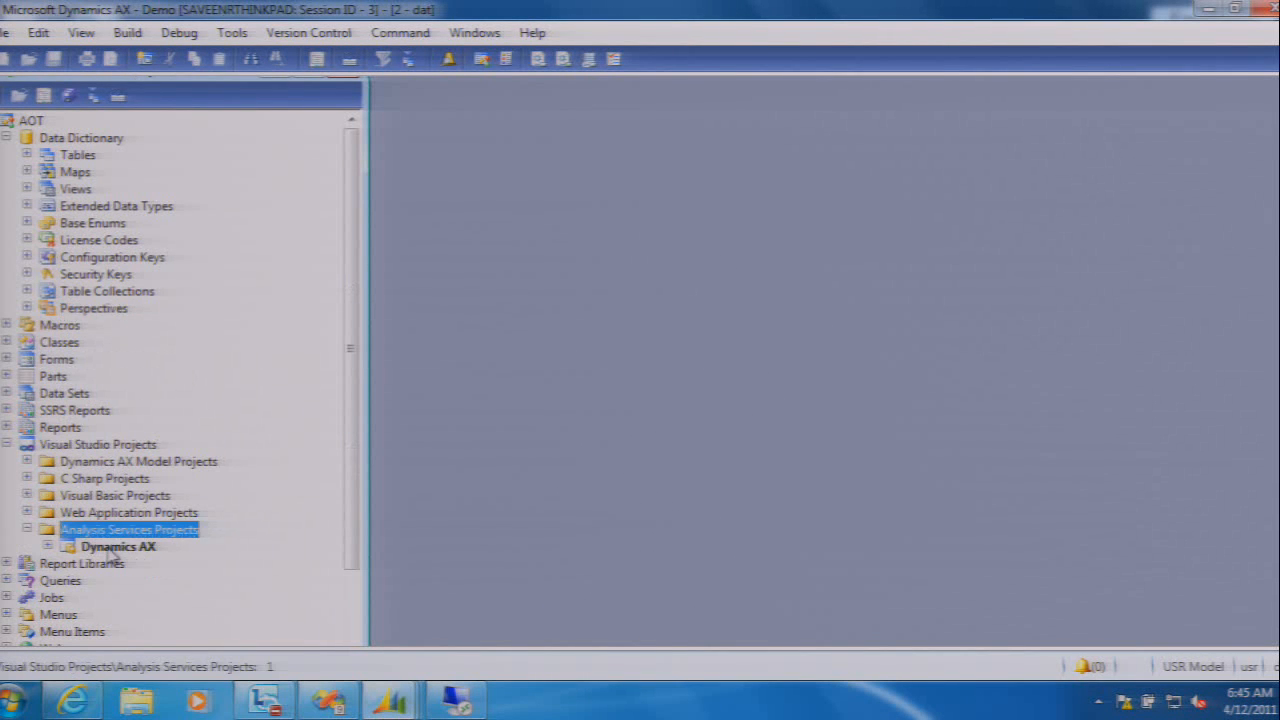
pyautogui.click(116, 550)
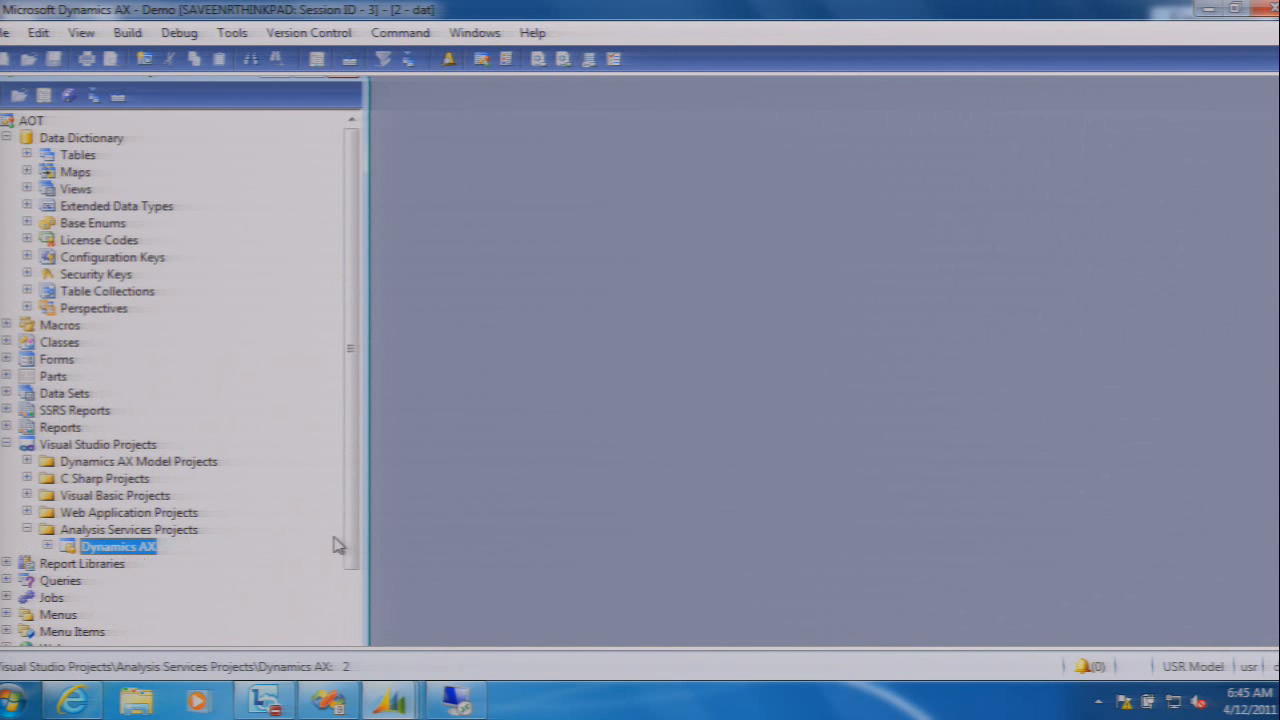
pyautogui.moveTo(348, 528); pyautogui.dragTo(340, 600)
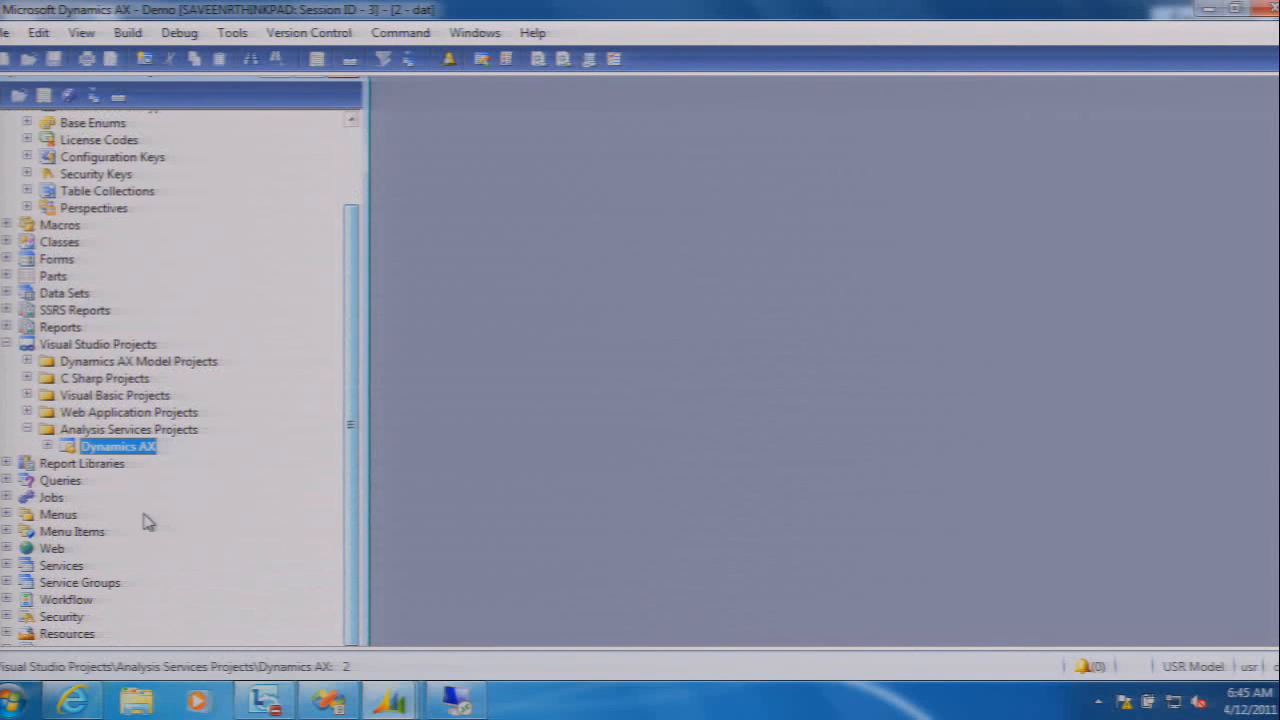
pyautogui.click(47, 446)
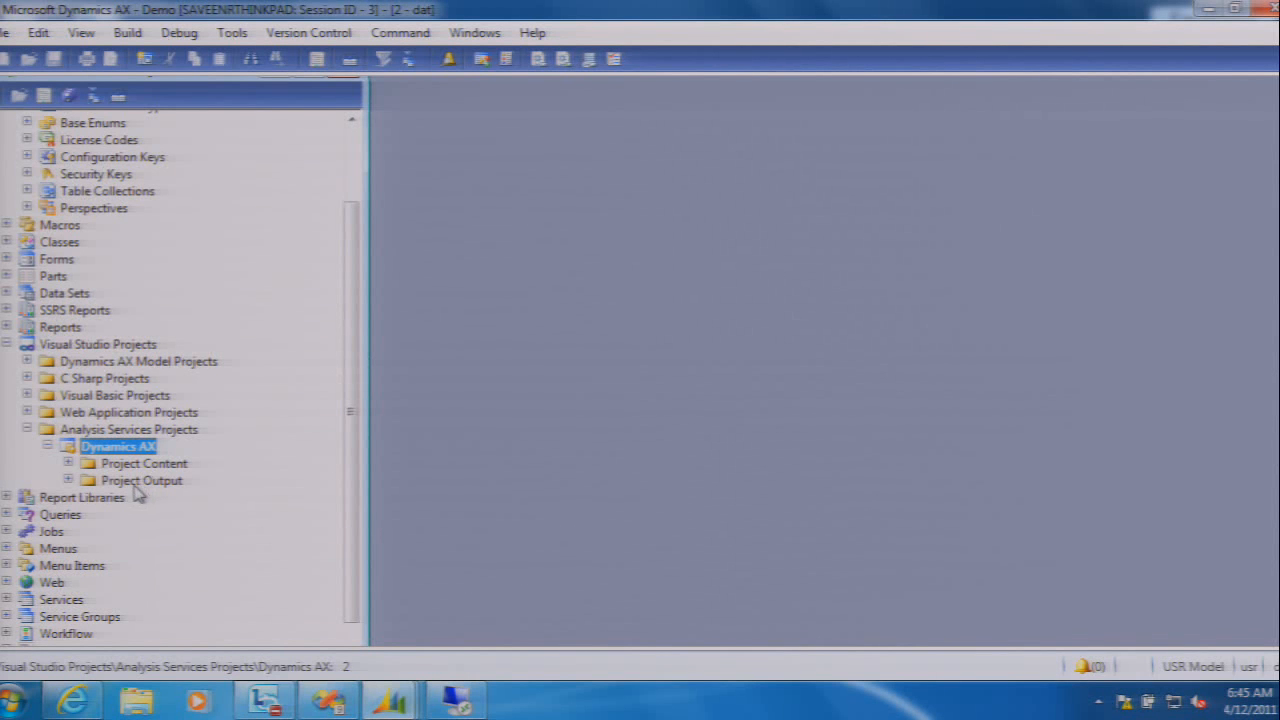
pyautogui.click(68, 464)
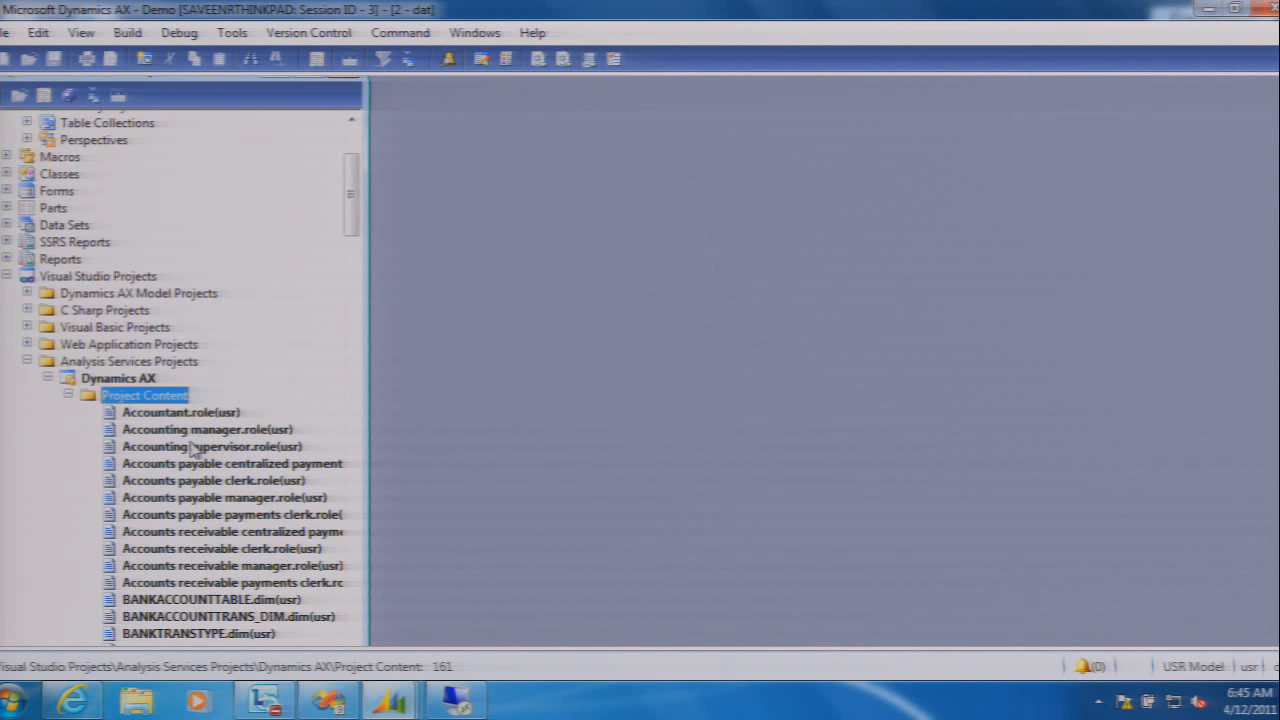
pyautogui.rightClick(127, 384)
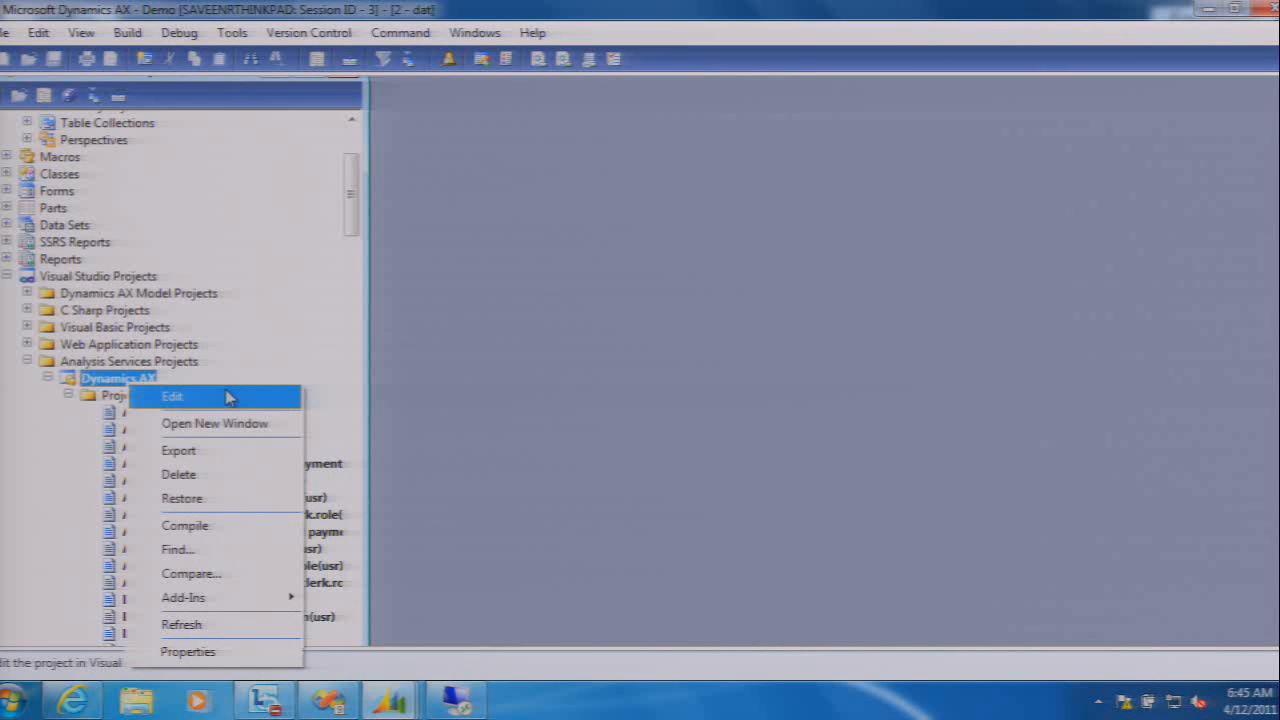
pyautogui.click(505, 411)
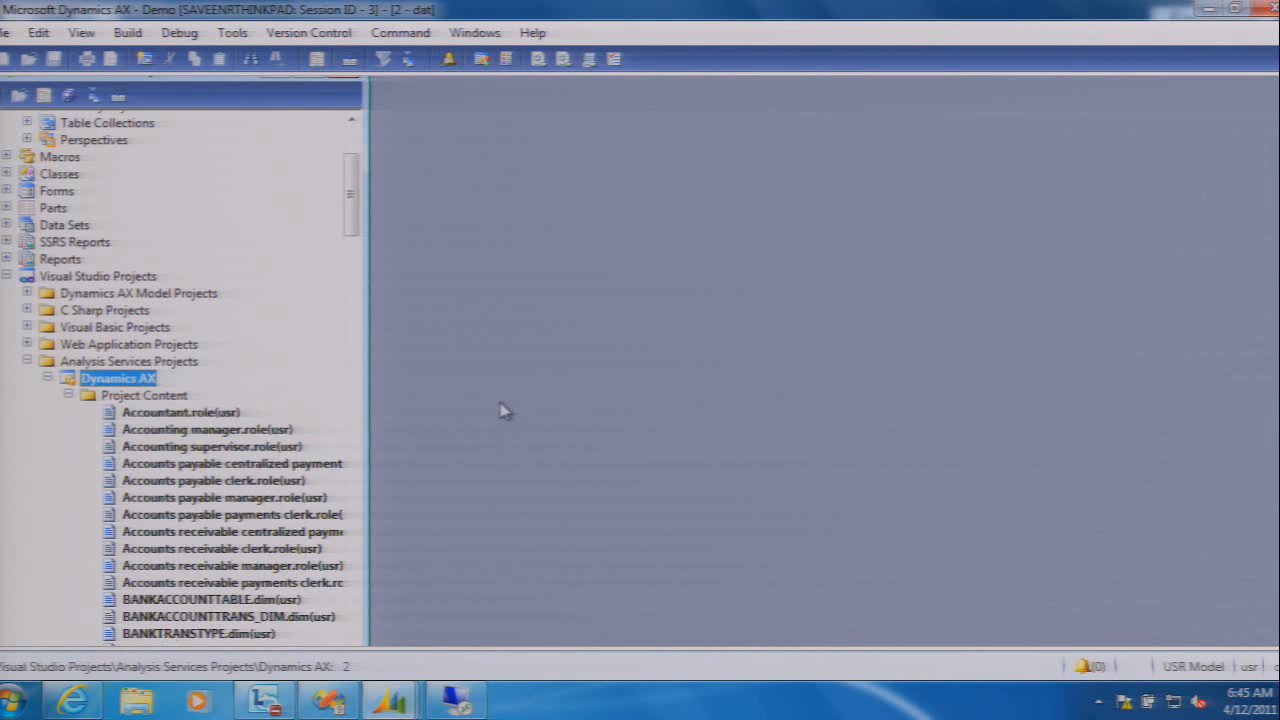
# Switch to the Dynamics AX project in Visual Studio, ignoring the external project changes and declining to reload any modified files
pyautogui.click(335, 702)
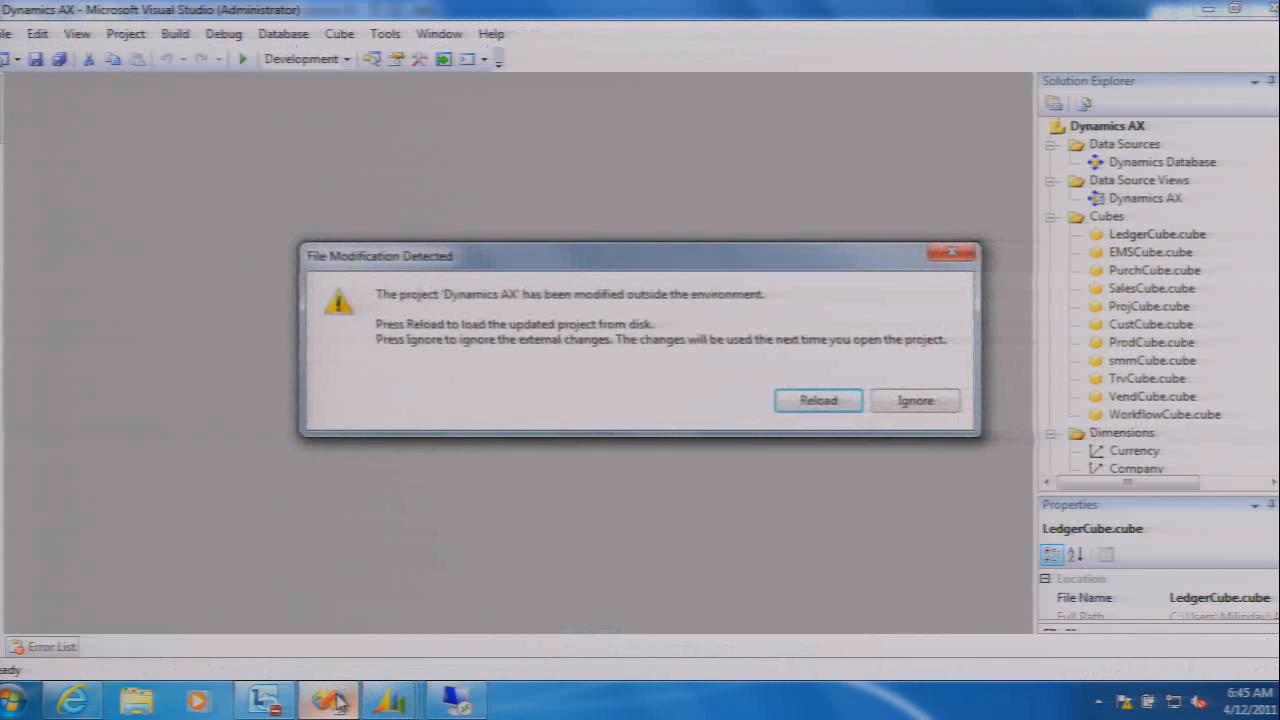
pyautogui.click(925, 408)
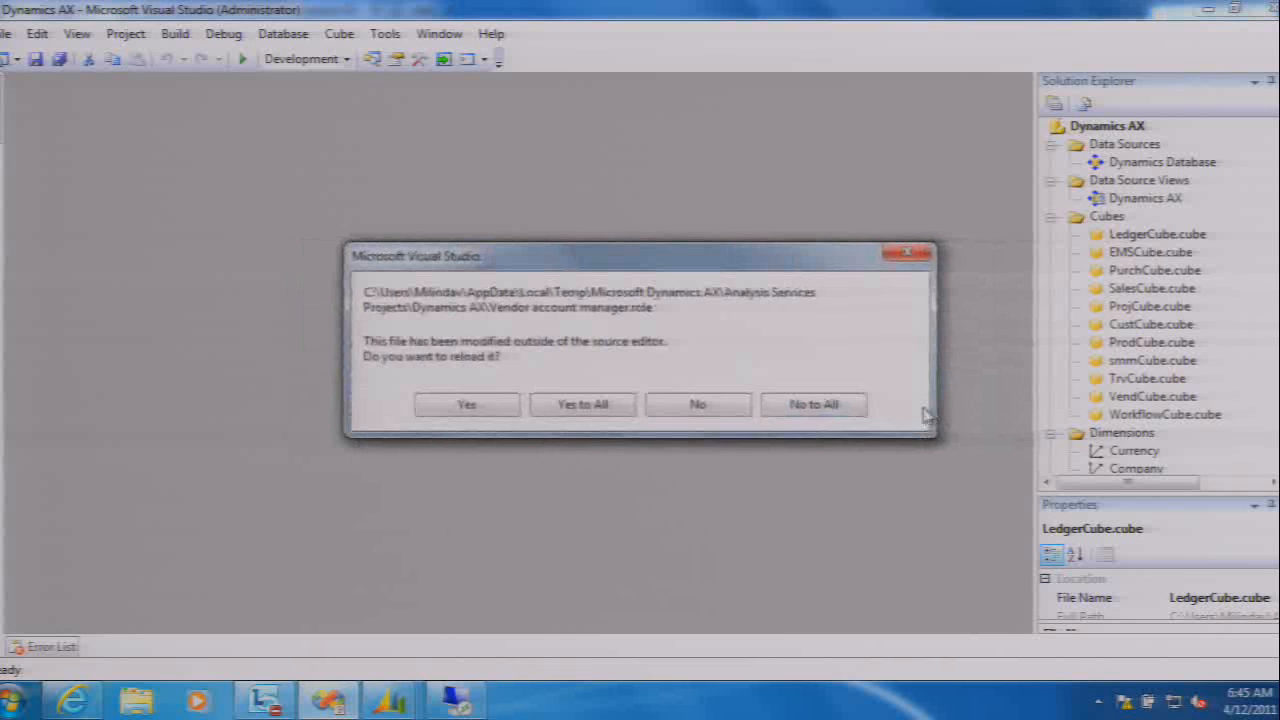
pyautogui.click(812, 408)
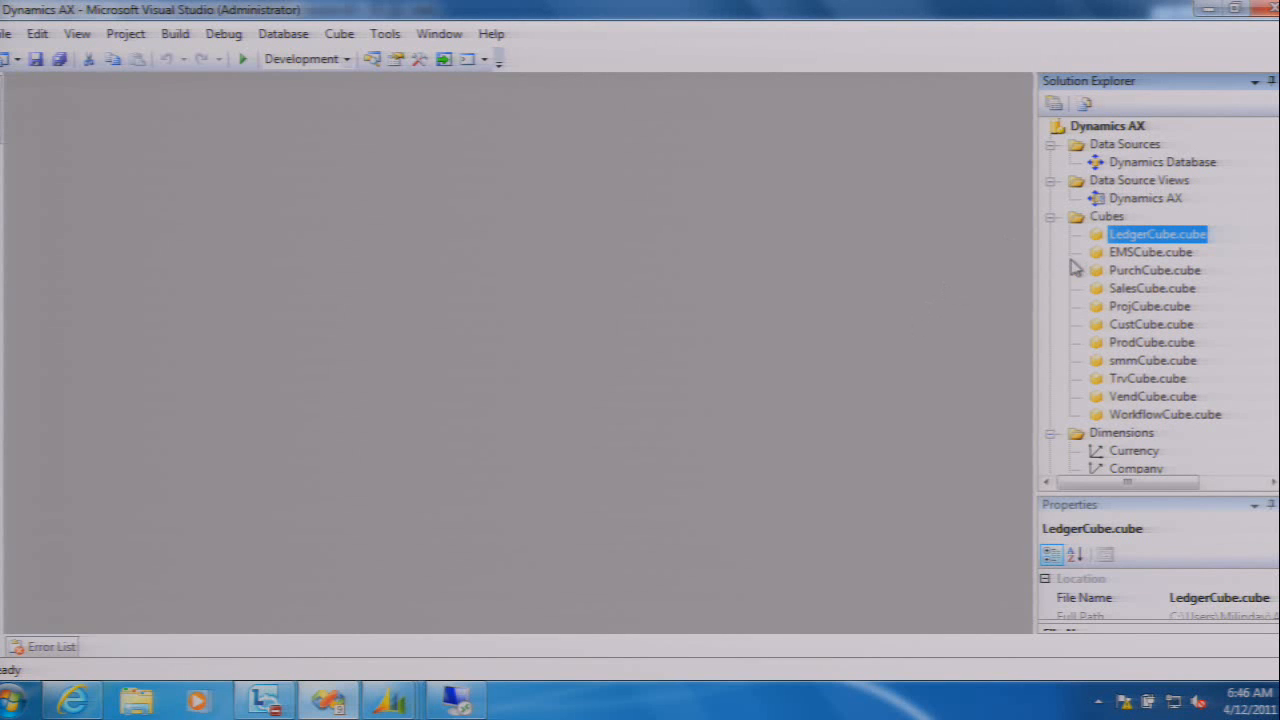
# Open LedgerCube.cube and review its structure, dimension usage, KPIs and translations
pyautogui.moveTo(1034, 280); pyautogui.dragTo(967, 278)
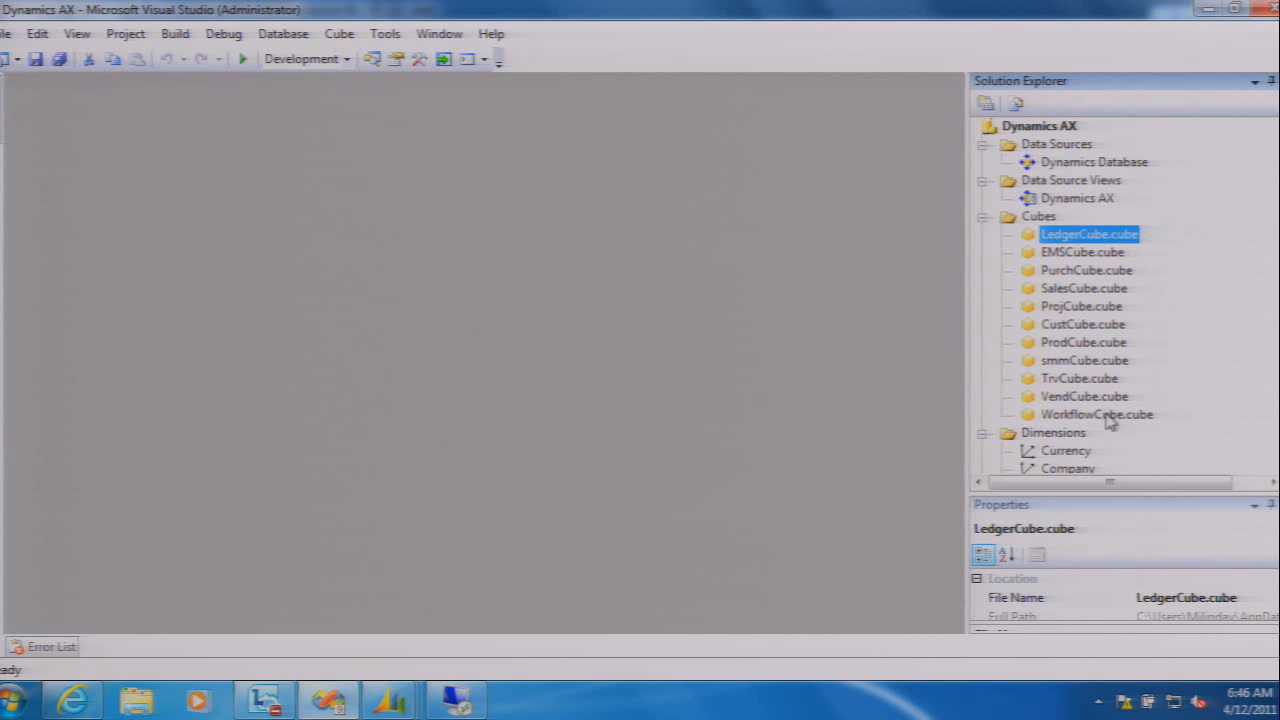
pyautogui.doubleClick(1104, 238)
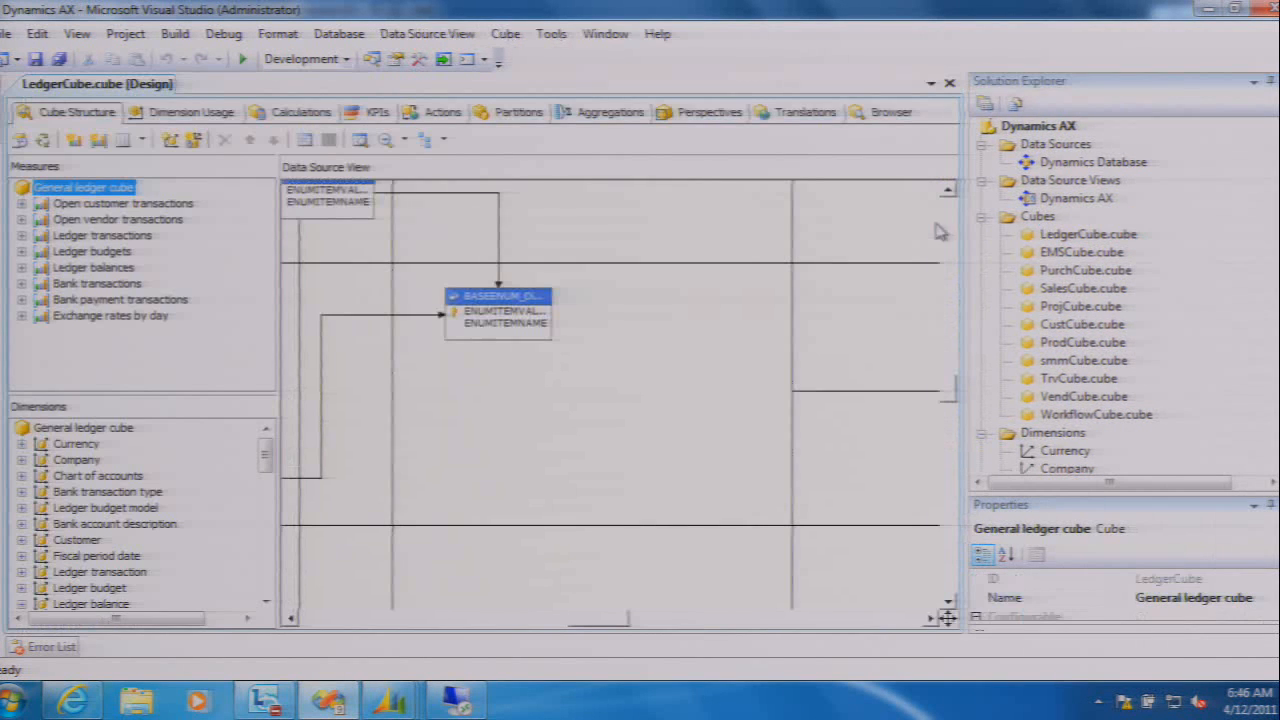
pyautogui.moveTo(1279, 170); pyautogui.dragTo(1279, 222)
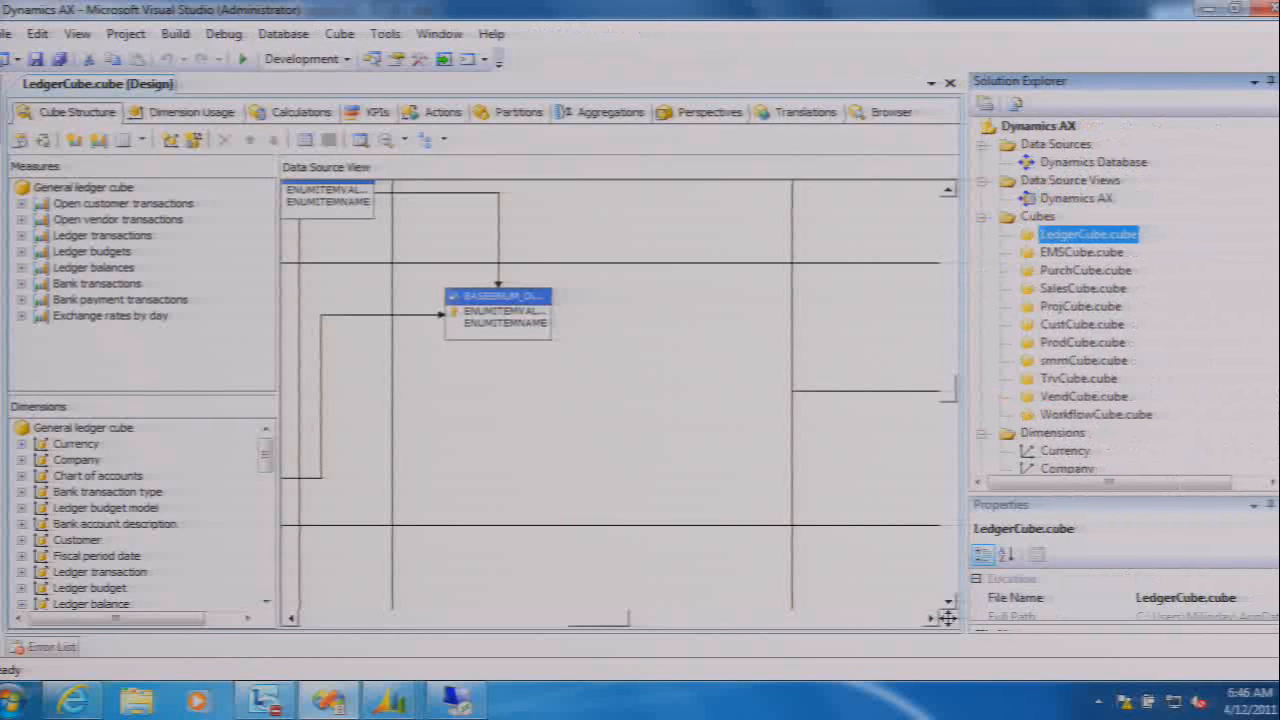
pyautogui.click(182, 116)
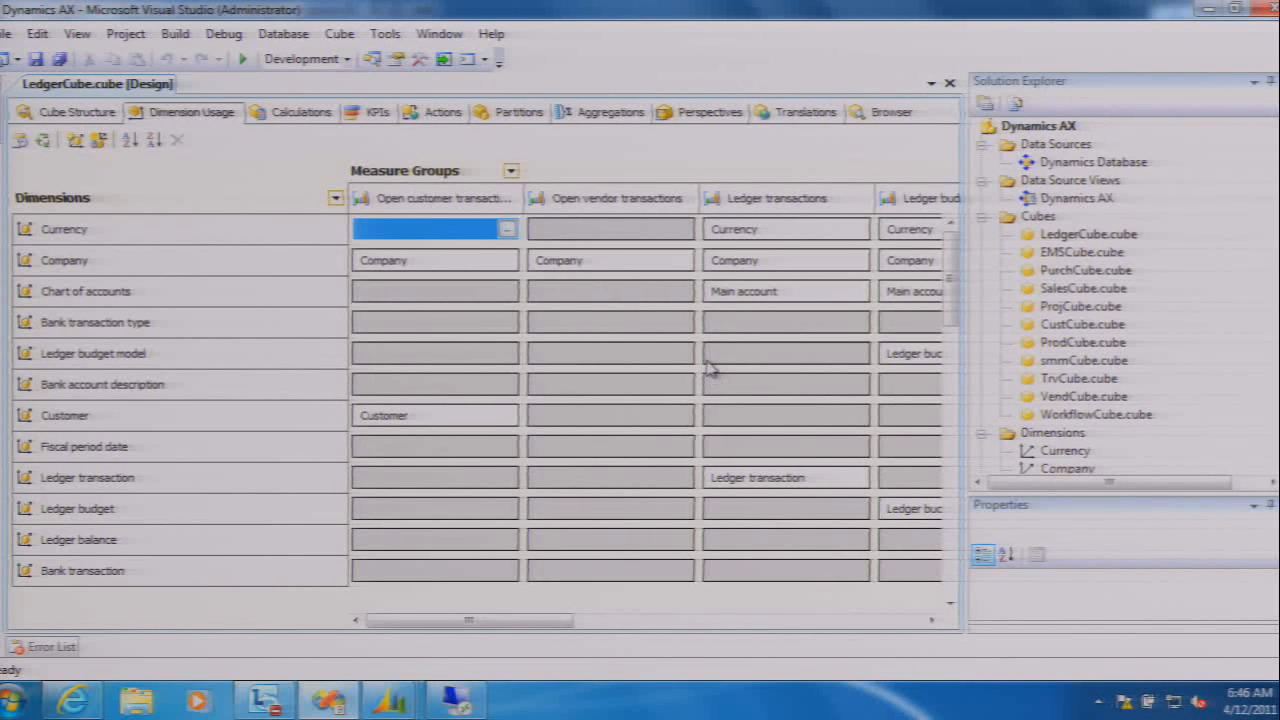
pyautogui.click(362, 113)
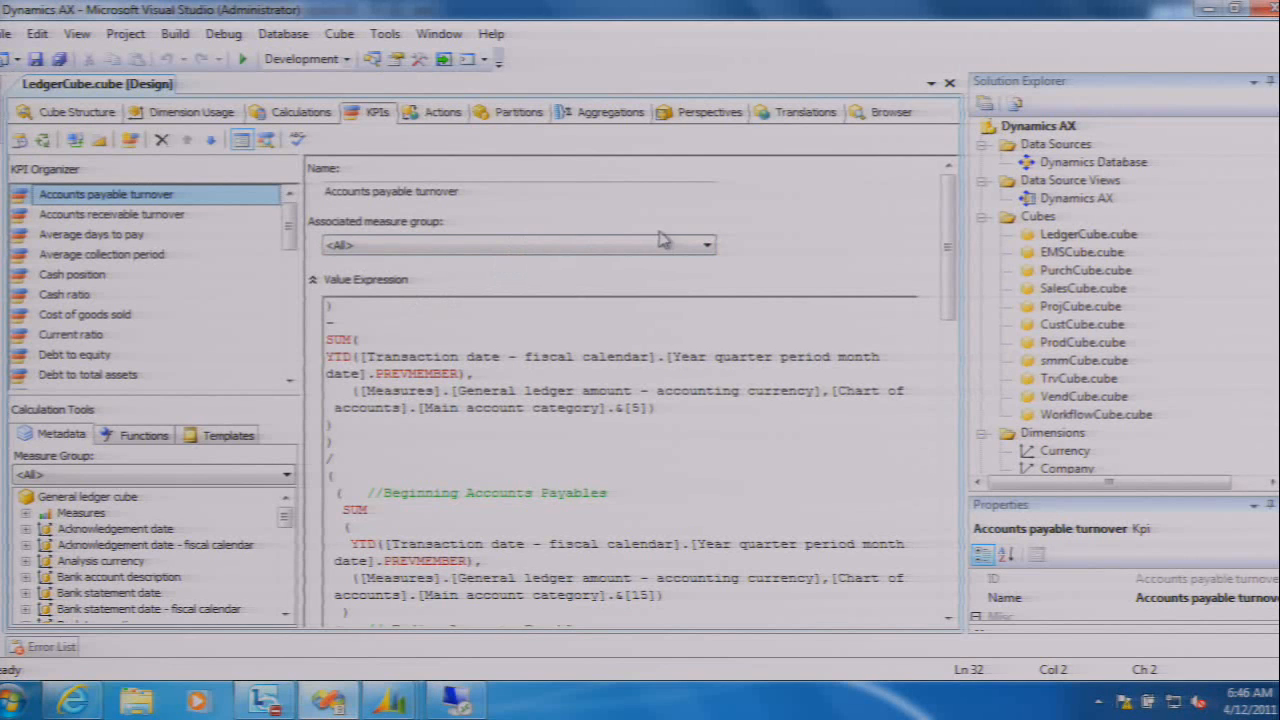
pyautogui.click(800, 114)
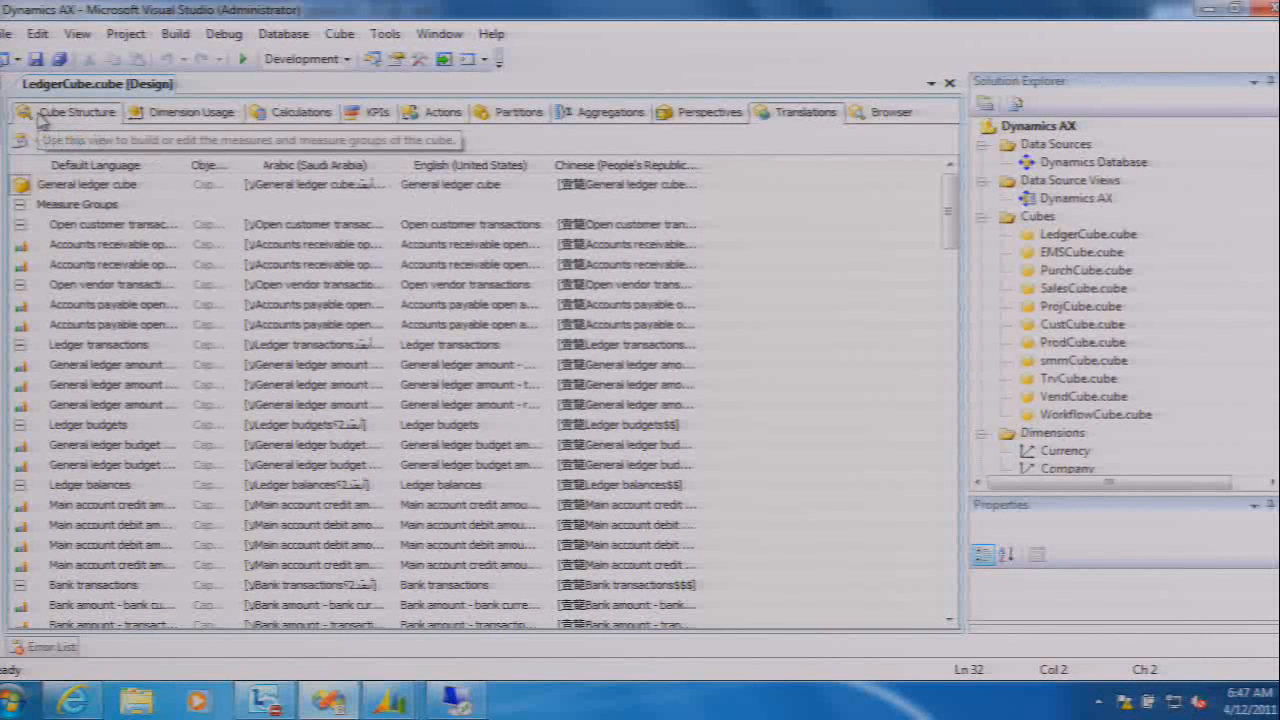
# Open the Dynamics AX data source view and widen its table list for easier reading
pyautogui.click(1084, 203)
pyautogui.doubleClick(1083, 201)
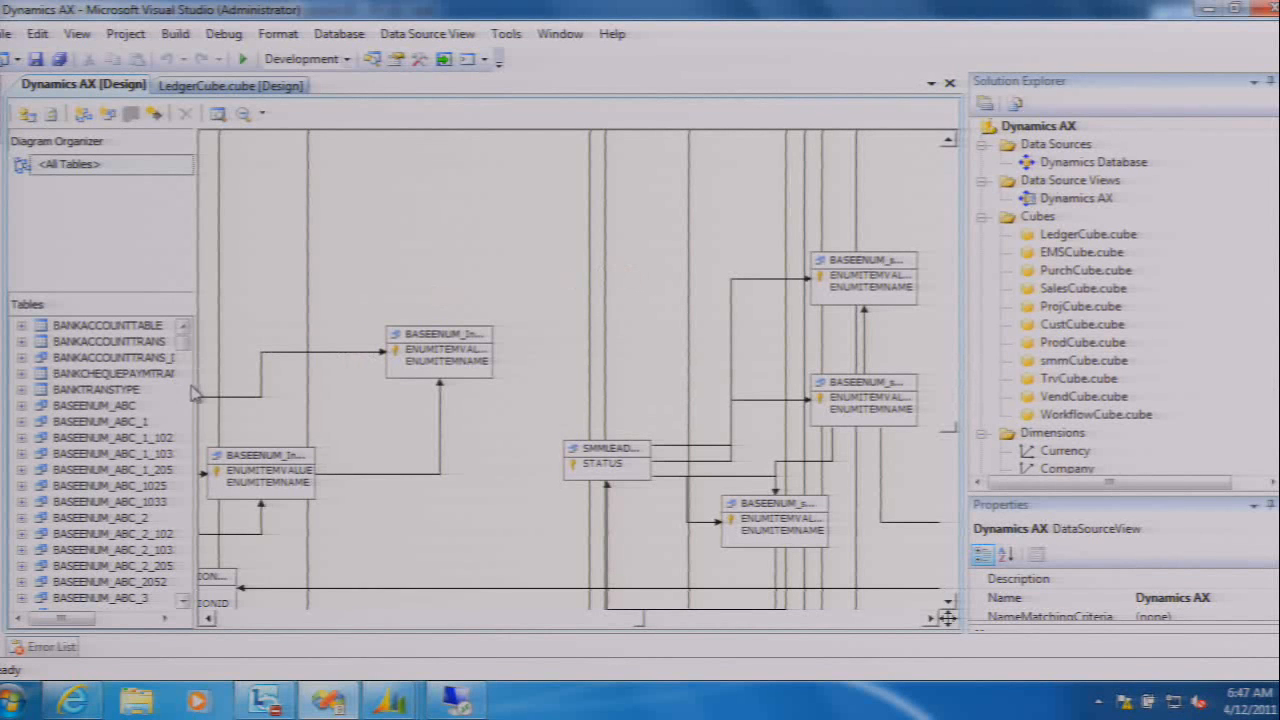
pyautogui.moveTo(193, 393); pyautogui.dragTo(288, 391)
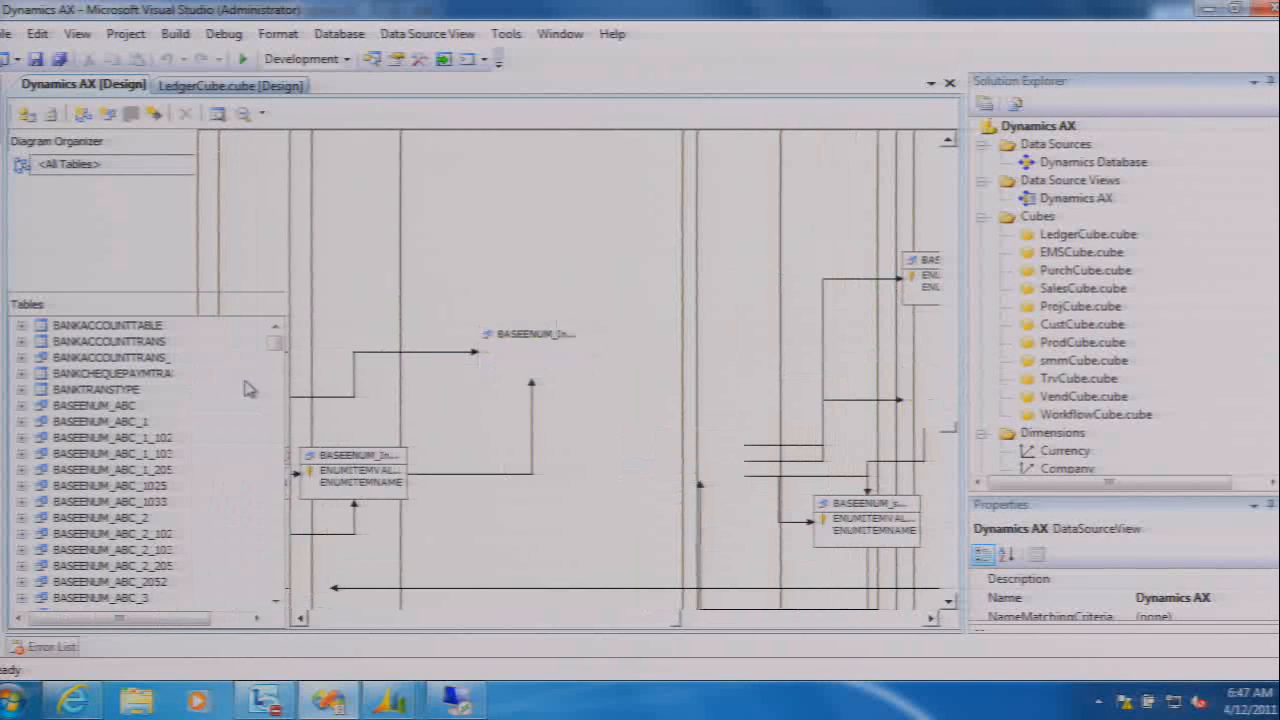